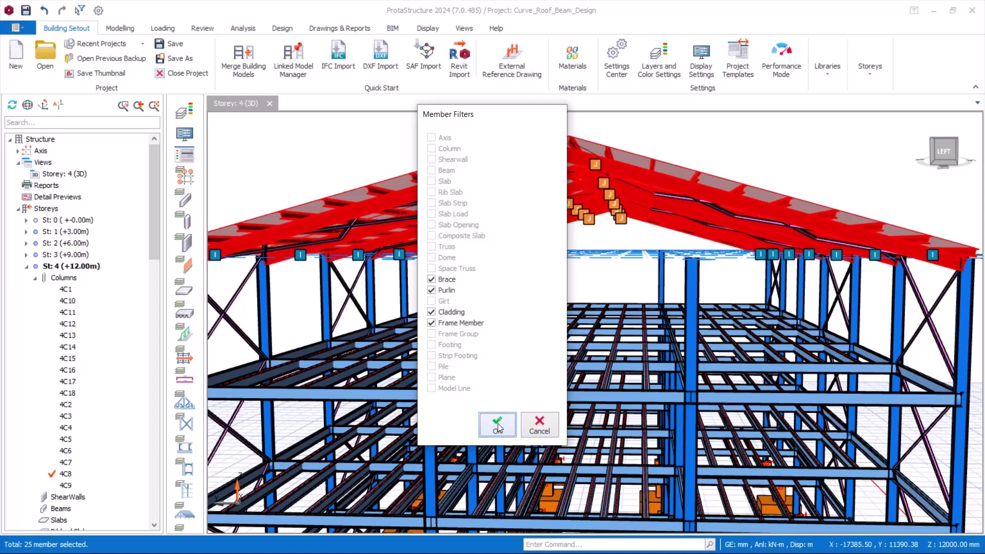
Step: Delete the pitched roof's filtered braces, purlins, cladding and frame members, and save the project
click(498, 424)
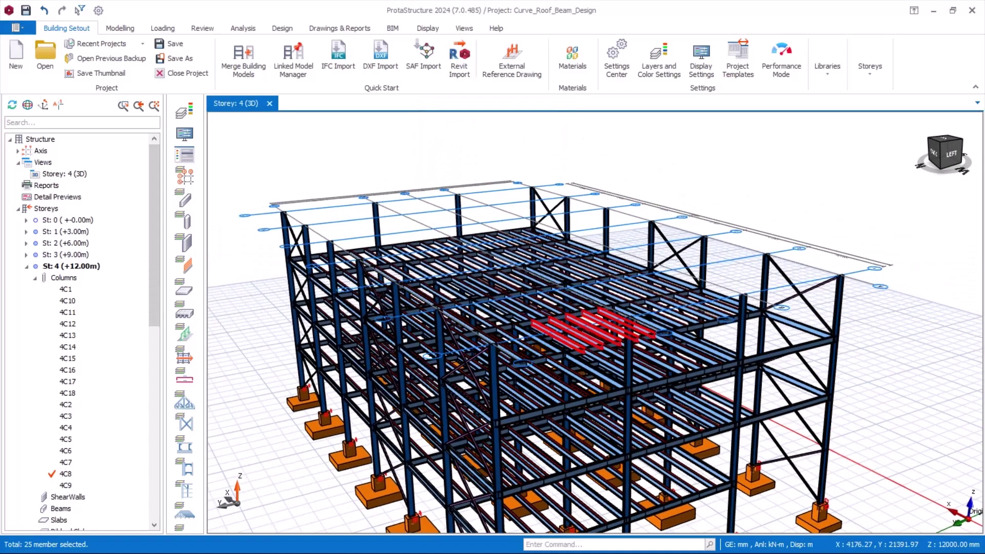
scroll(590, 328, down, 2)
scroll(610, 341, up, 3)
middle_drag(613, 343, 611, 333)
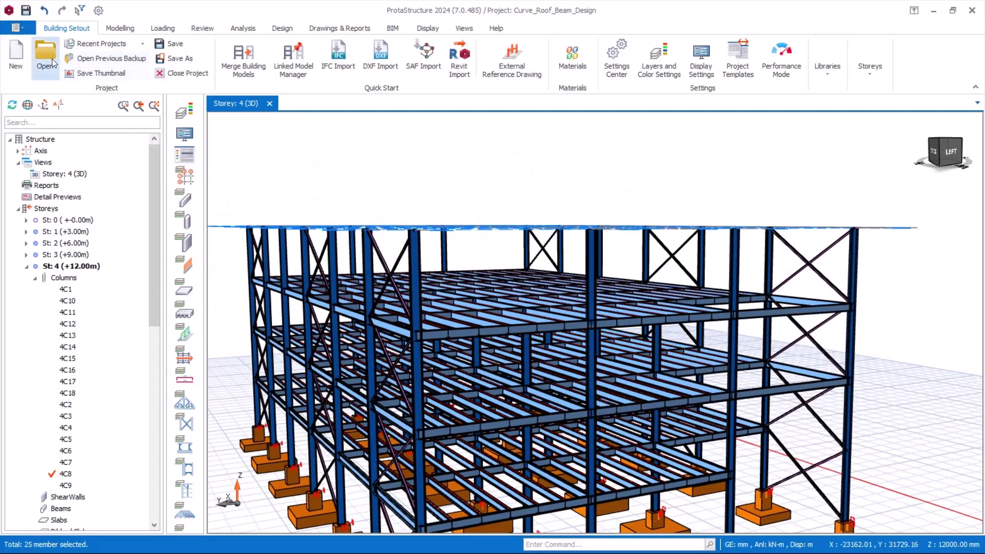
click(119, 29)
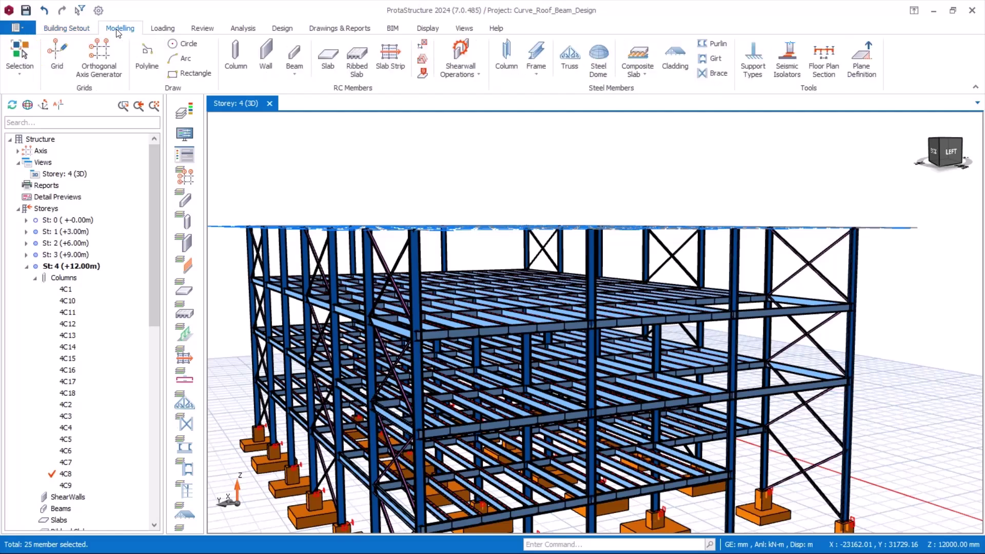
click(25, 11)
Step: Start a truss at storey 4, spanning between the tops of the two corner columns on the end facade
click(573, 67)
scroll(495, 216, up, 2)
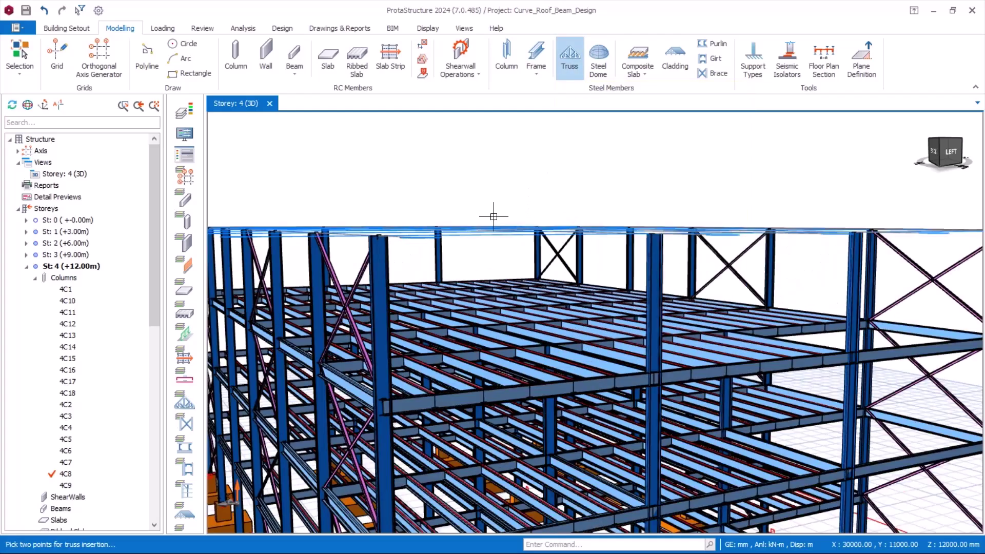
scroll(495, 218, down, 5)
middle_drag(493, 251, 518, 255)
scroll(529, 225, up, 5)
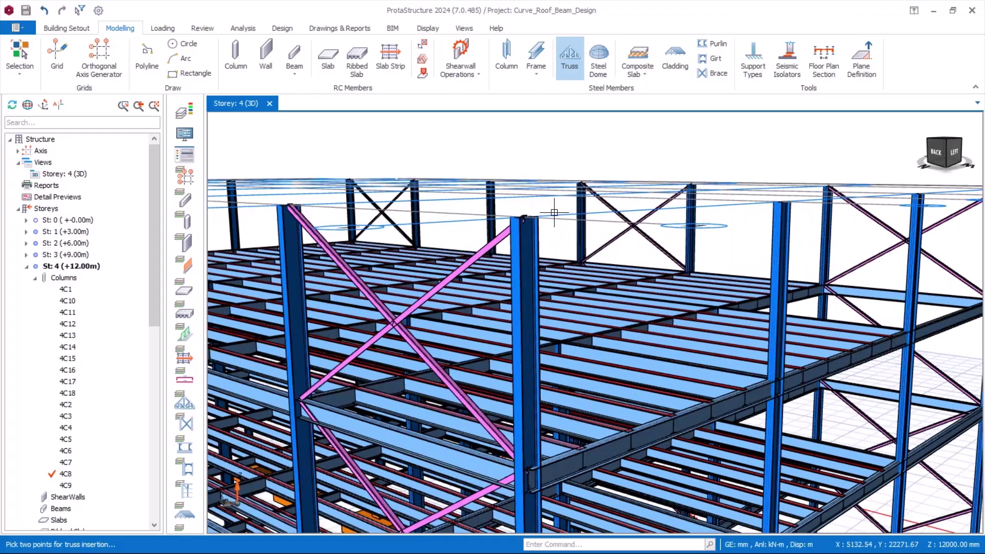
click(535, 215)
scroll(535, 216, down, 4)
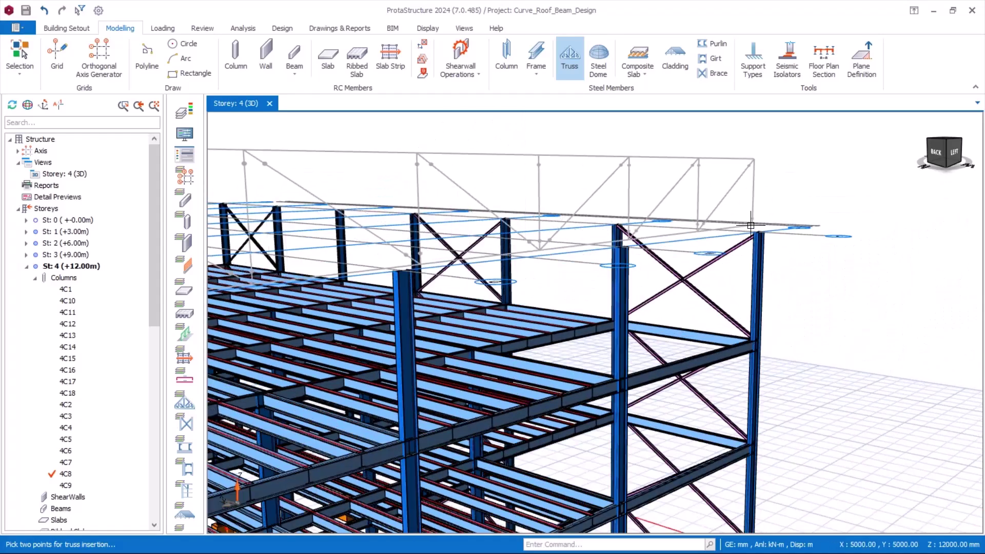
click(755, 229)
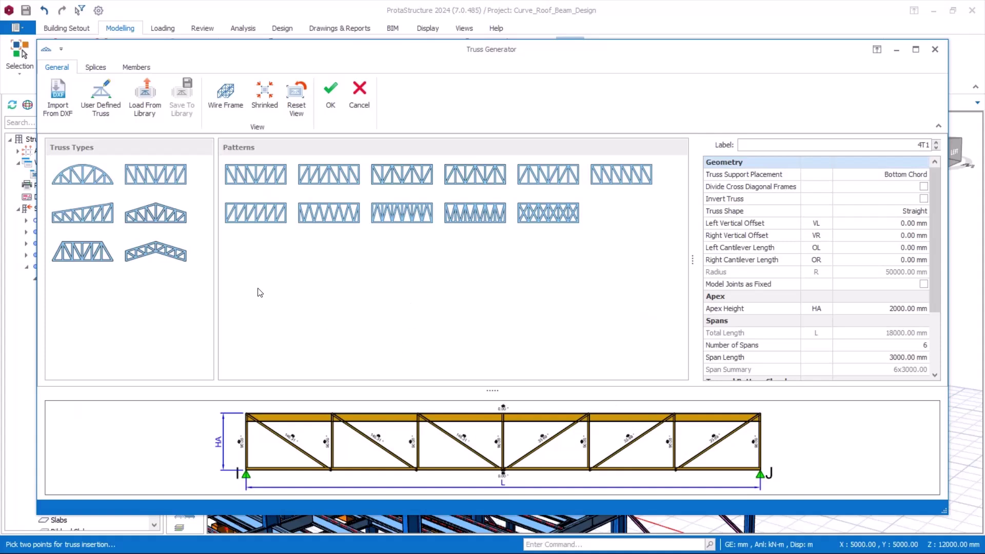
Step: Assign the Euro IPE300 steel section to the truss's top chord
click(135, 67)
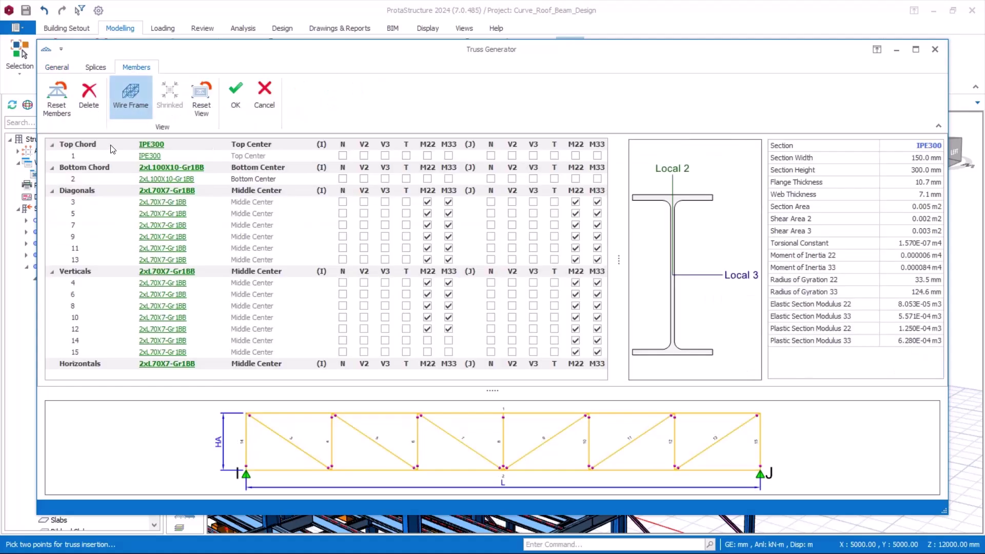
click(149, 145)
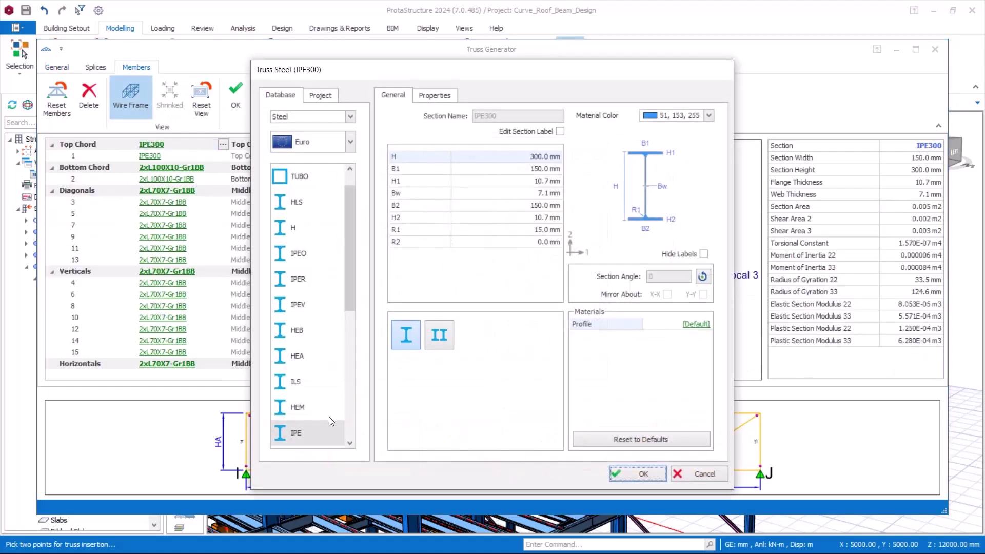
click(286, 433)
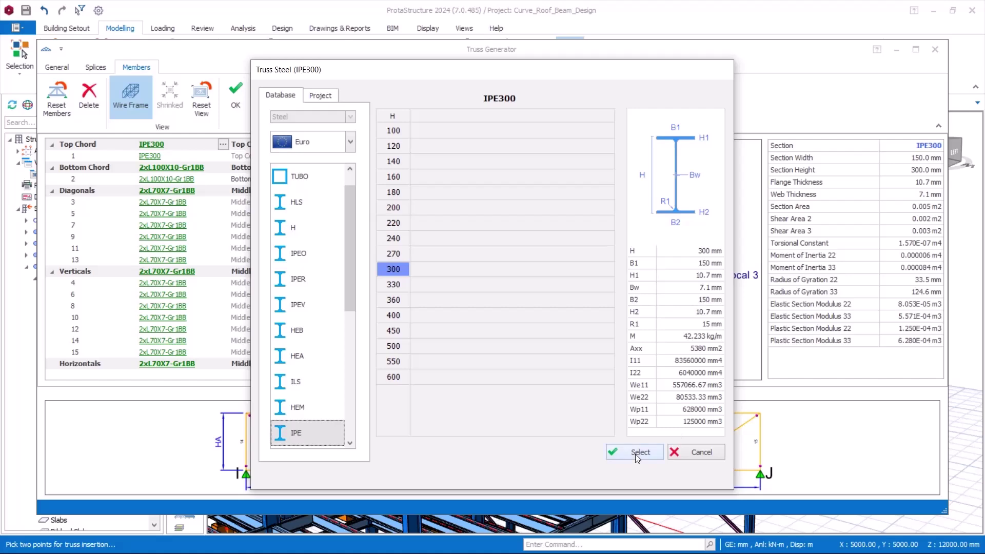
click(635, 454)
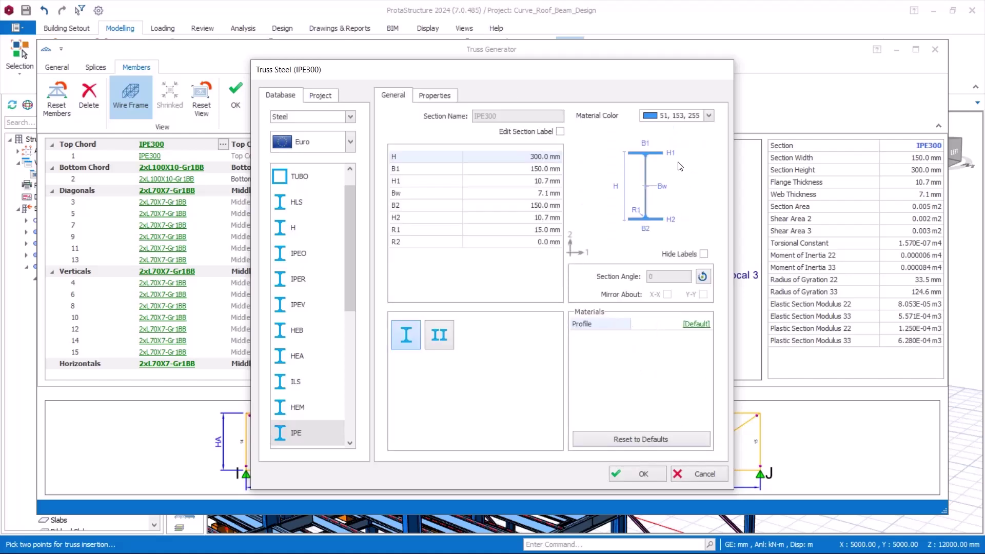
click(641, 474)
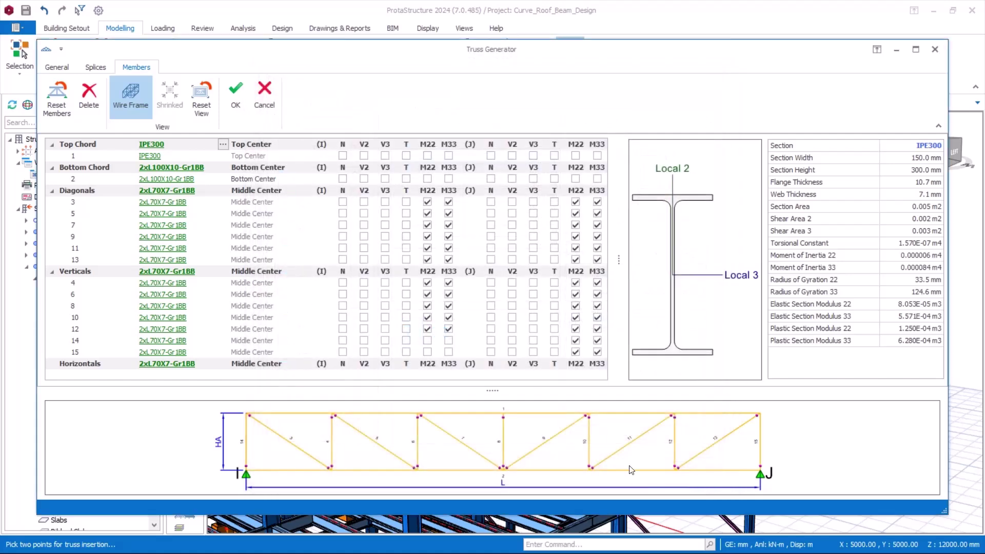
Step: Choose the arched truss type and set its apex height to 3000 mm
click(56, 67)
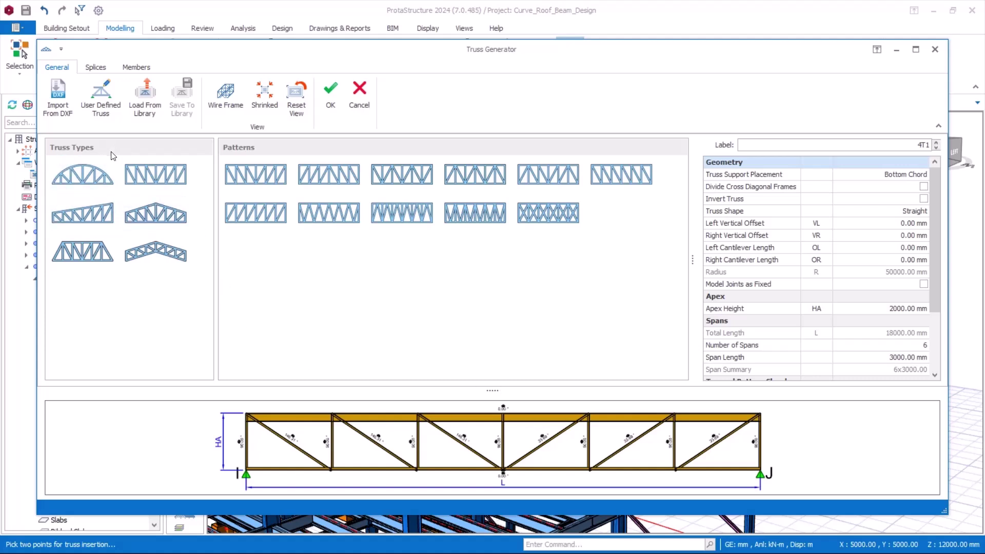
click(63, 171)
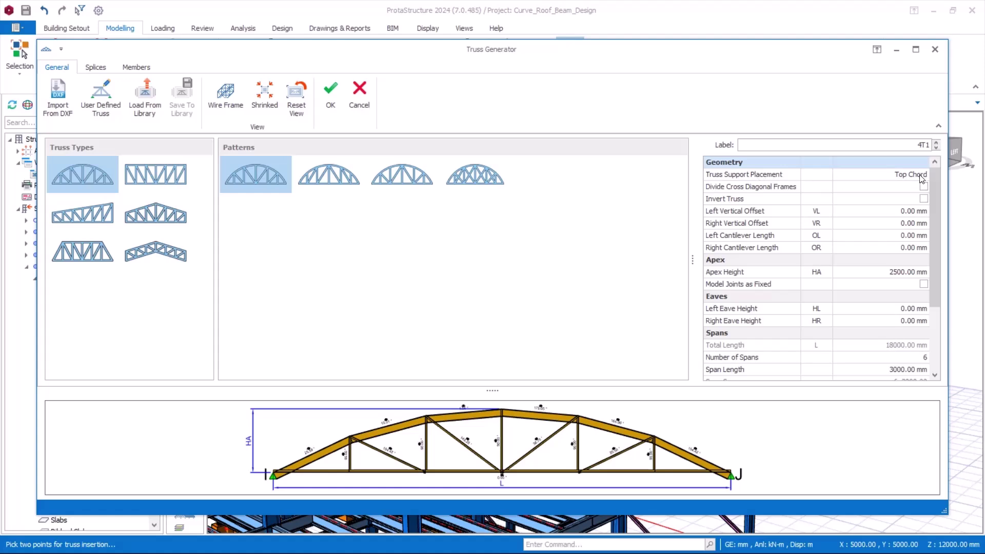
drag(930, 191, 944, 224)
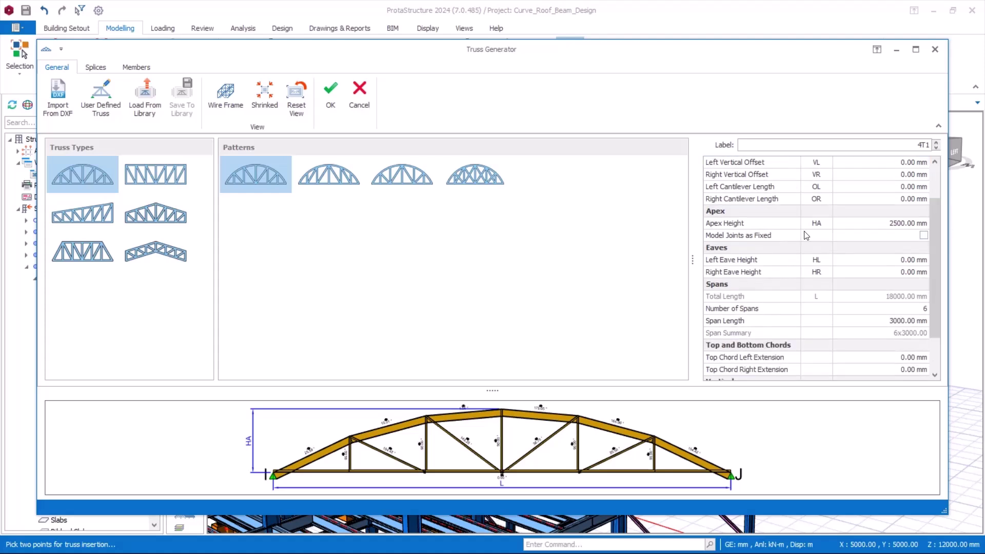
click(881, 227)
text(300)
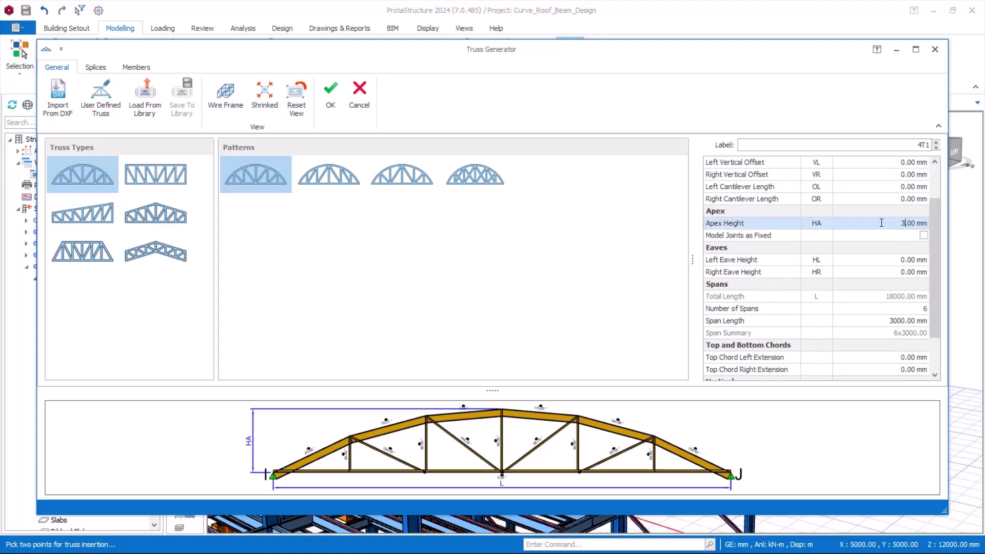
key(Return)
Step: Set the arched truss's number of spans to 11
click(905, 260)
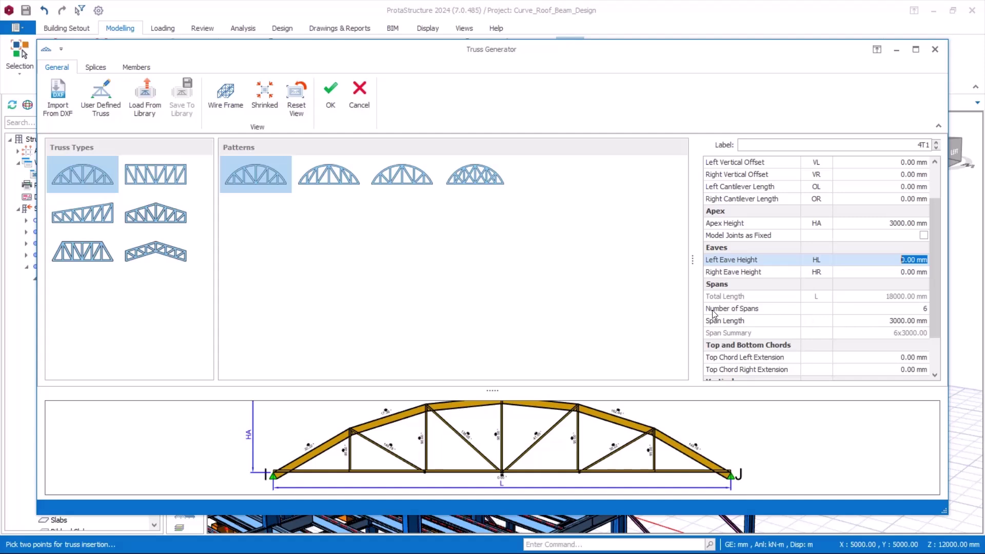
click(911, 310)
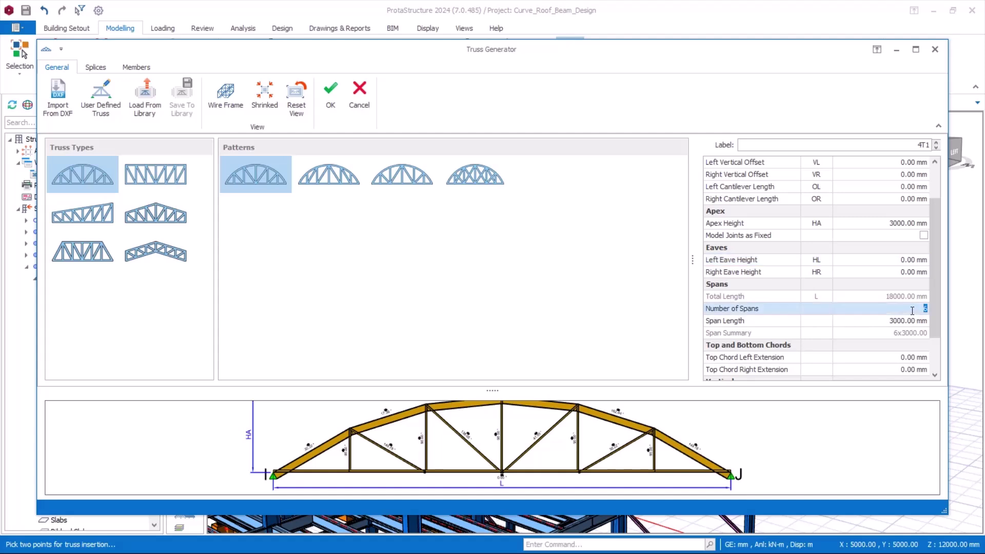
text(11)
click(907, 355)
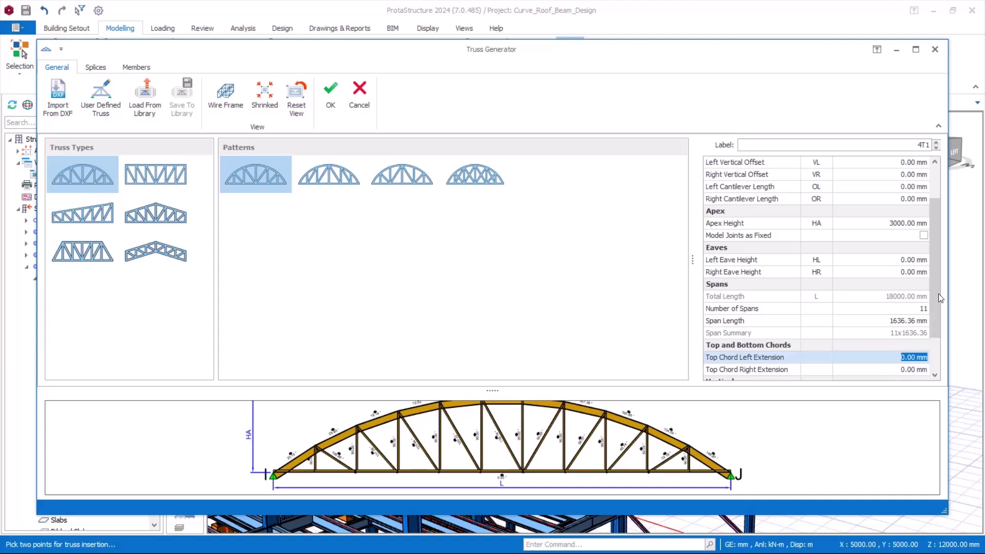
Step: Set the truss's right and left cantilever lengths to 1500 mm each
drag(935, 266, 936, 244)
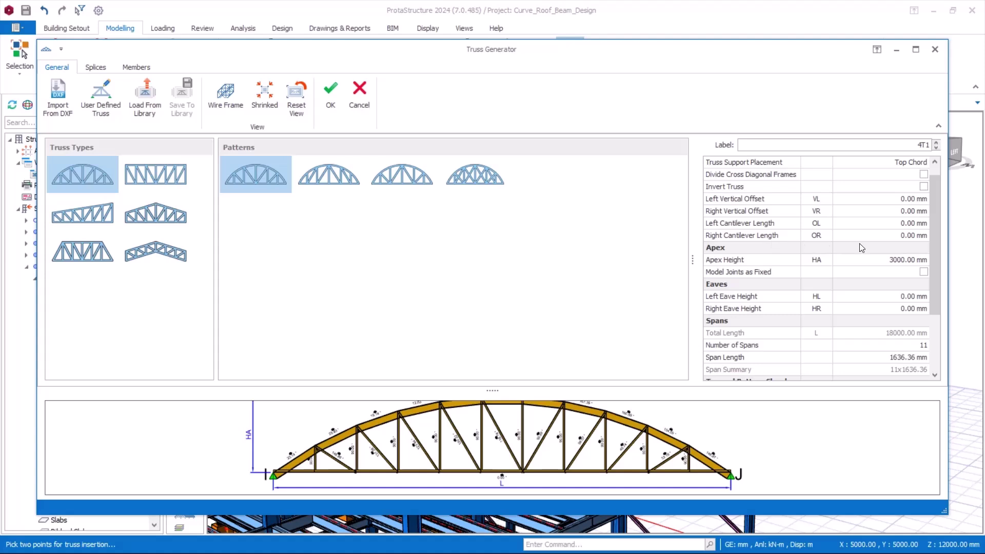
click(893, 238)
text(150)
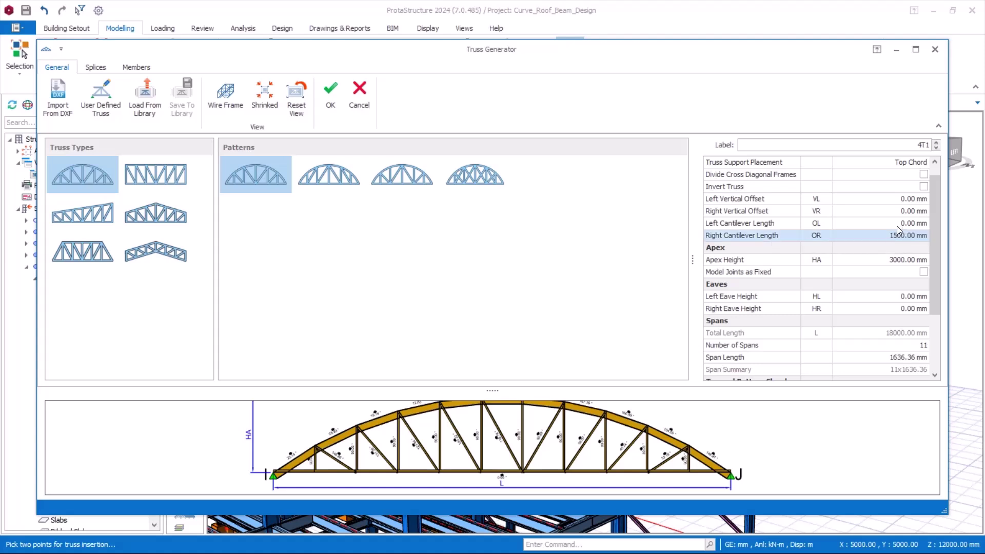
click(897, 225)
click(897, 225)
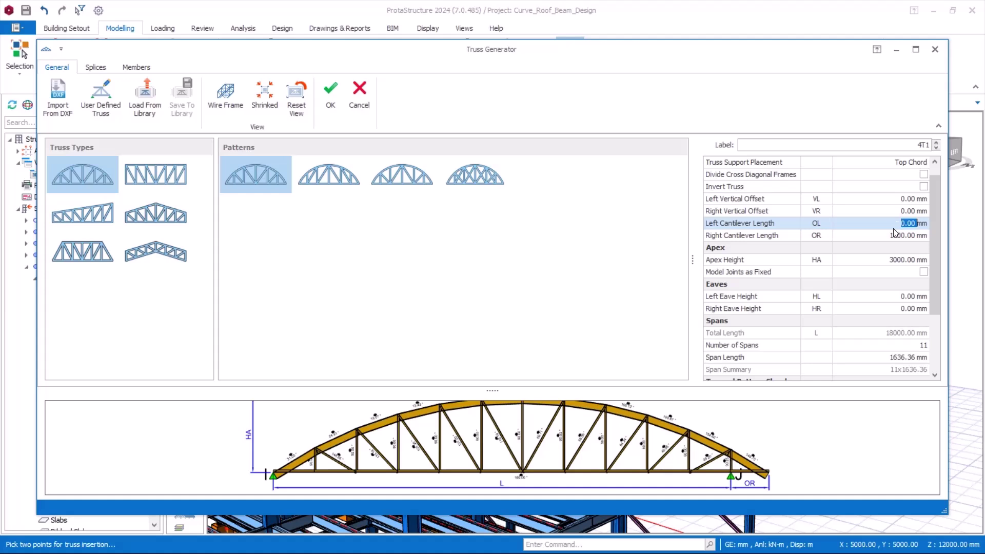
text(1500)
click(896, 236)
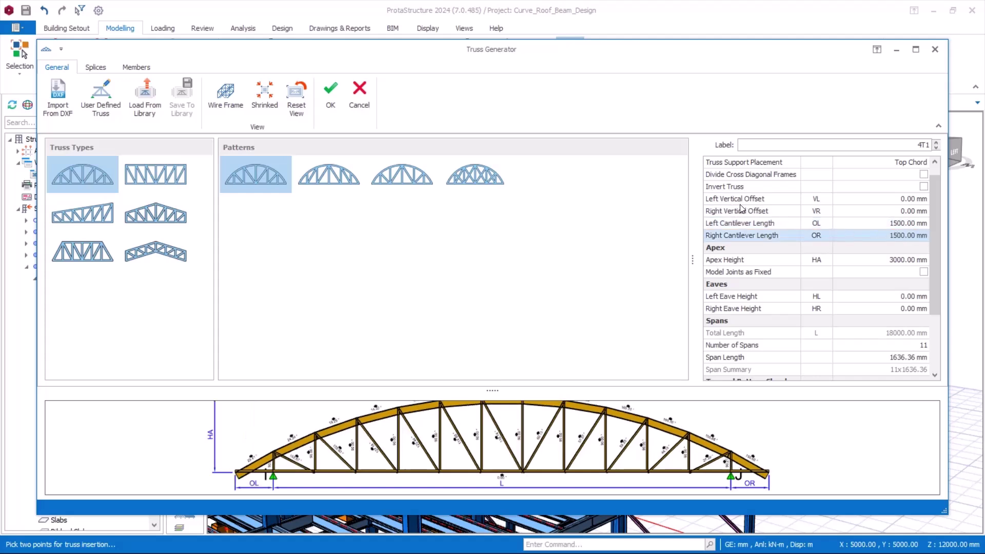
Step: Set the truss's left and right vertical offsets to -500 mm each and create the truss on the columns
click(885, 200)
text(-)
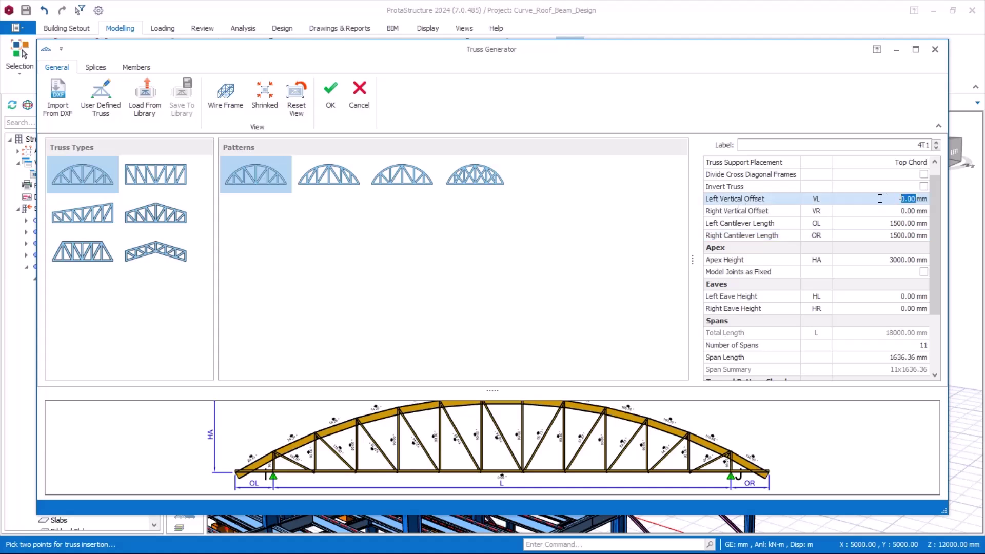
text(500)
click(896, 215)
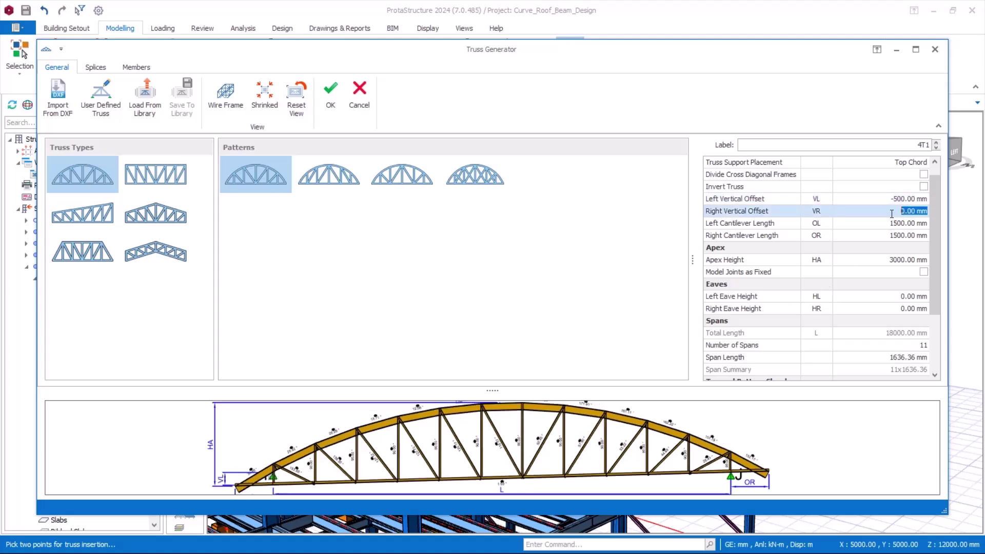
text(-500)
click(896, 227)
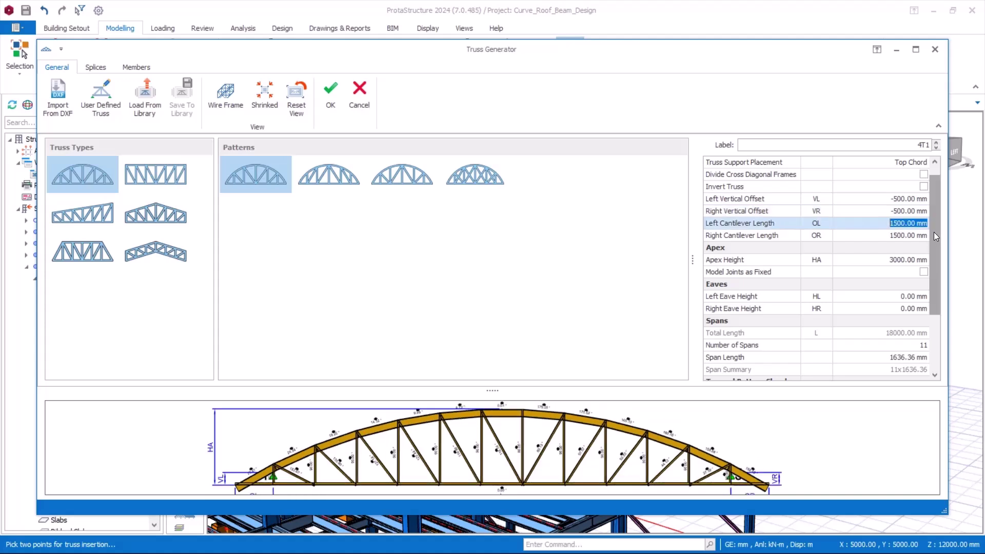
drag(933, 232, 952, 238)
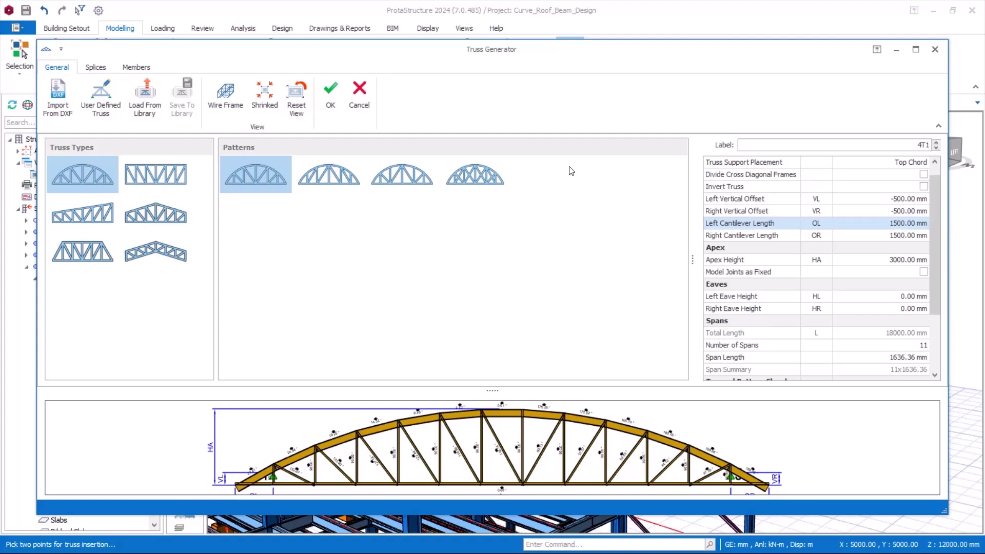
click(331, 97)
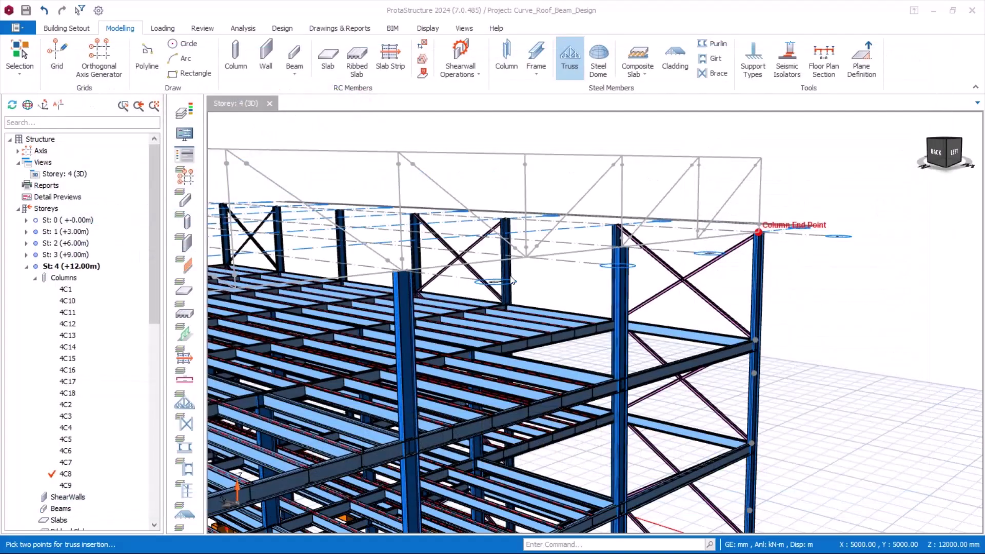
click(759, 266)
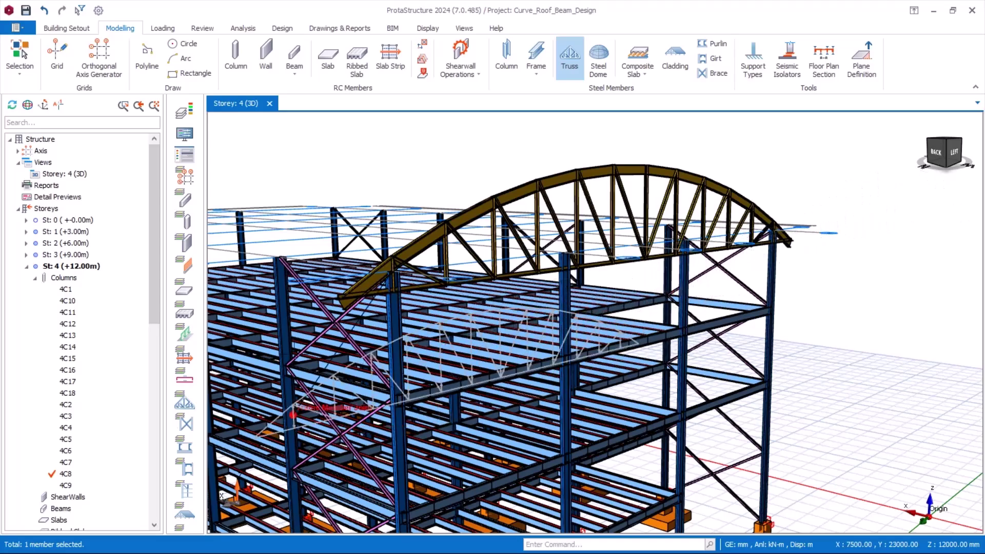
Step: Examine the cantilevered end of the curved truss and its seating on the corner column
scroll(416, 239, up, 5)
scroll(415, 238, up, 5)
scroll(419, 430, down, 5)
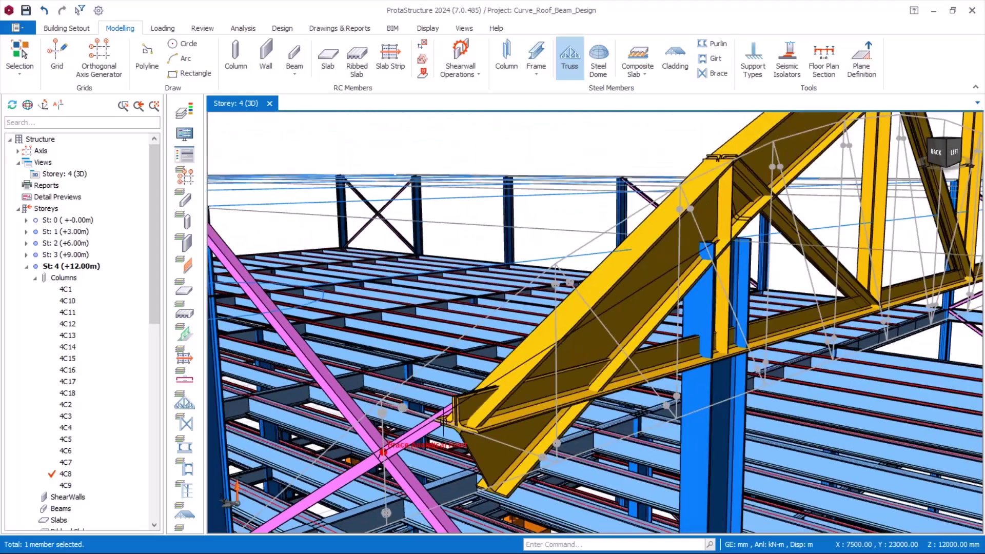
scroll(674, 440, down, 3)
middle_drag(687, 433, 608, 418)
scroll(441, 374, down, 7)
scroll(446, 370, up, 3)
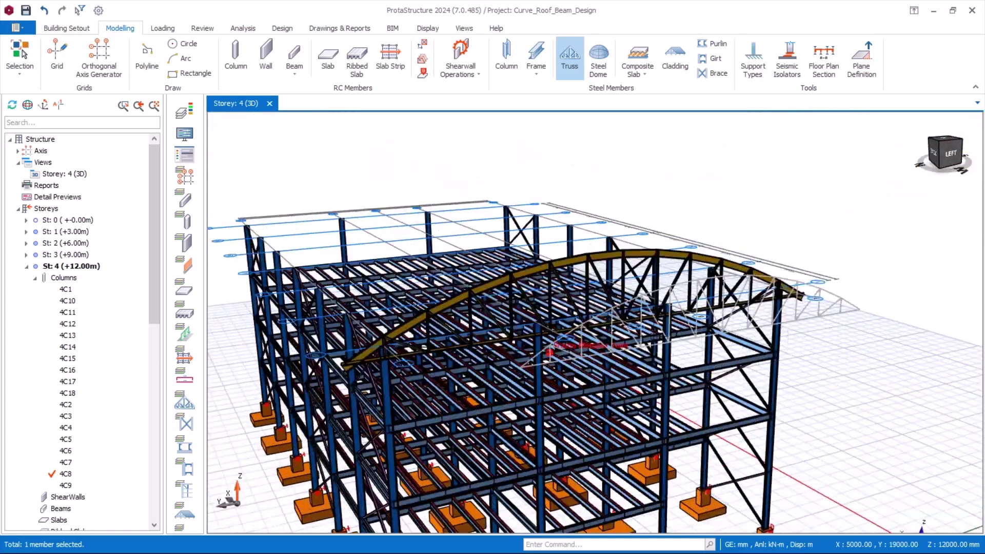
Step: Reopen the placed curved truss in the Truss Generator and examine its preview
click(699, 247)
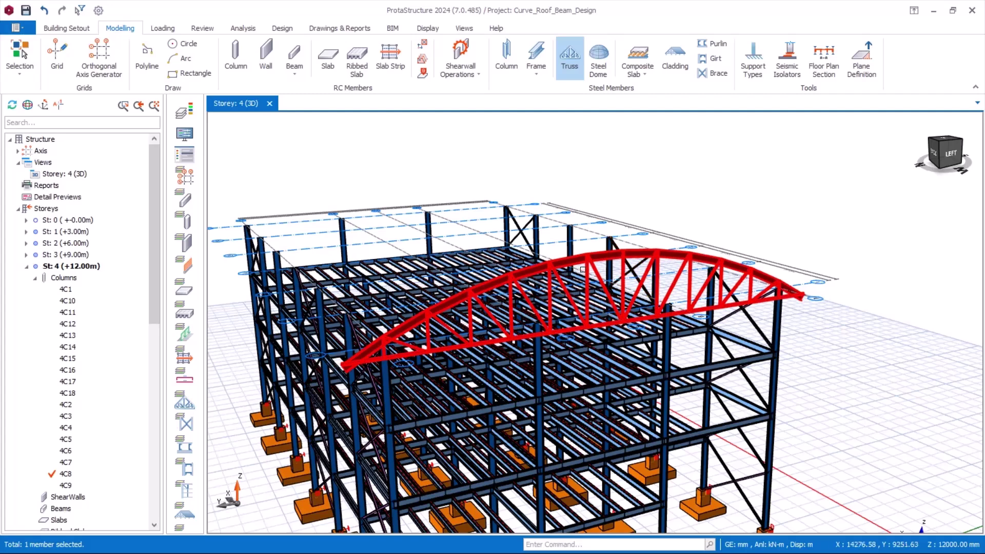
scroll(569, 255, up, 2)
double_click(570, 255)
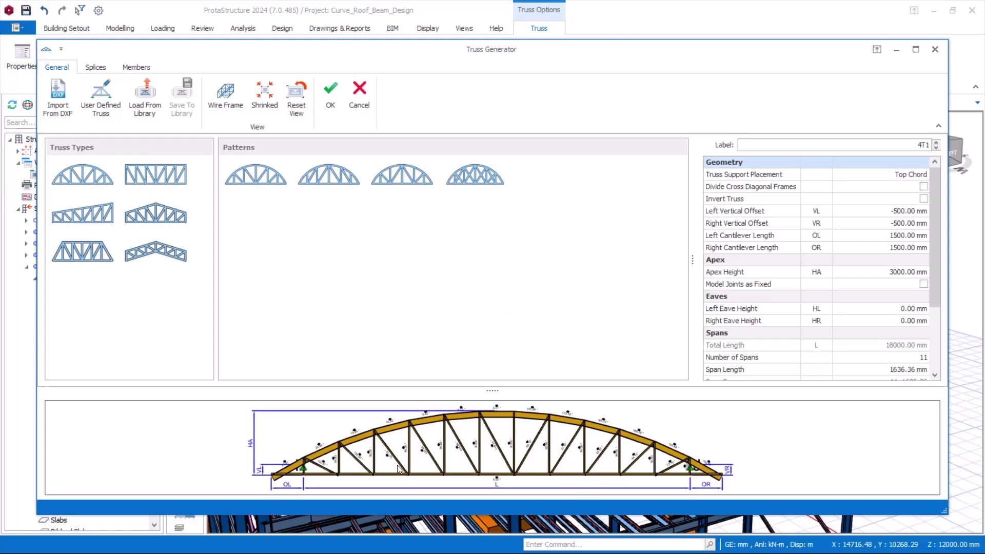
scroll(527, 479, up, 3)
scroll(539, 461, down, 4)
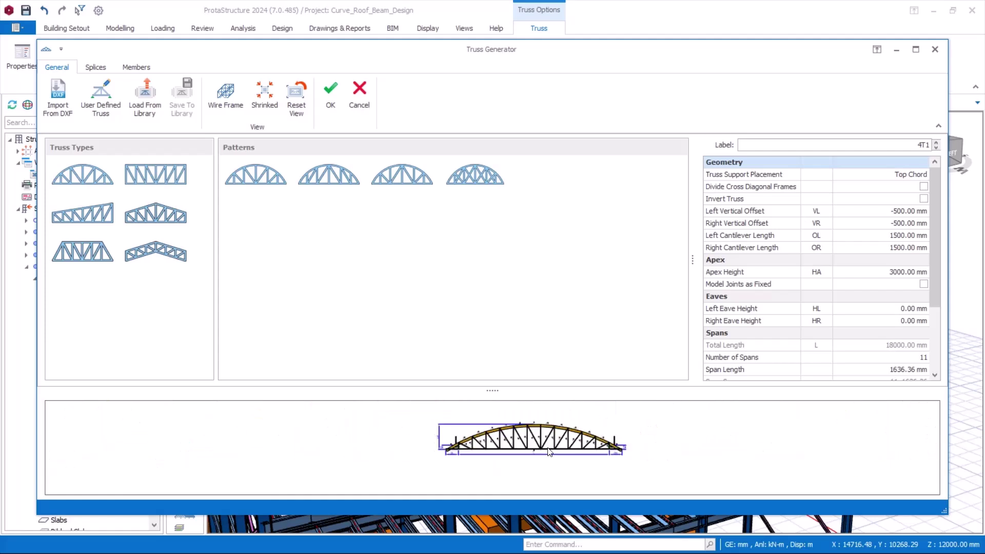
scroll(552, 451, up, 2)
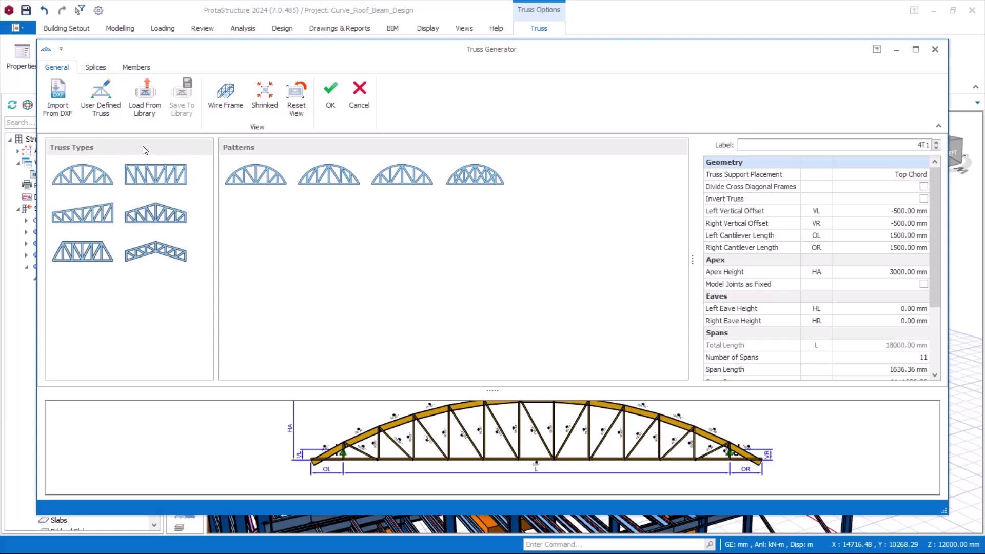
Step: Convert the curved truss to a user-defined truss and delete its bottom chord and the web members across most of the span
click(103, 108)
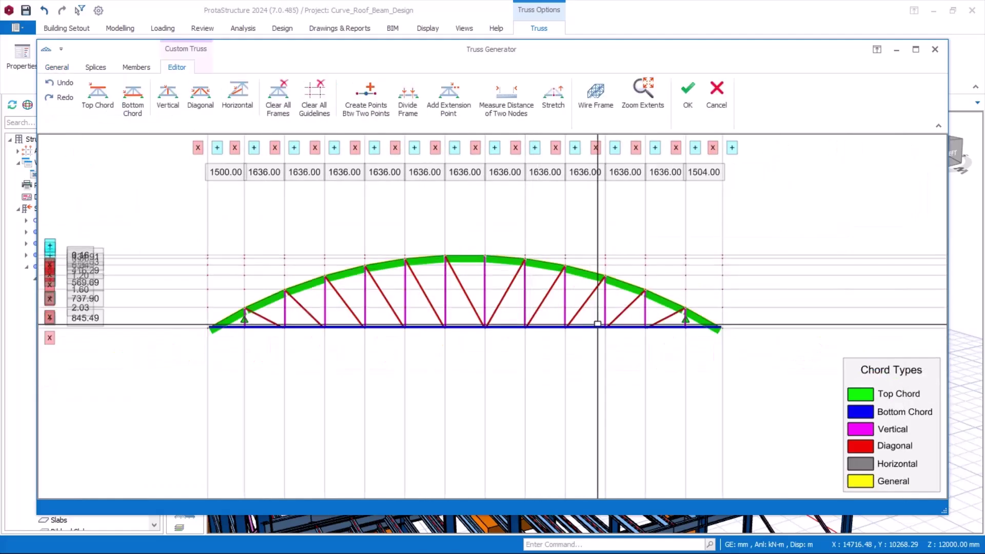
scroll(670, 328, up, 3)
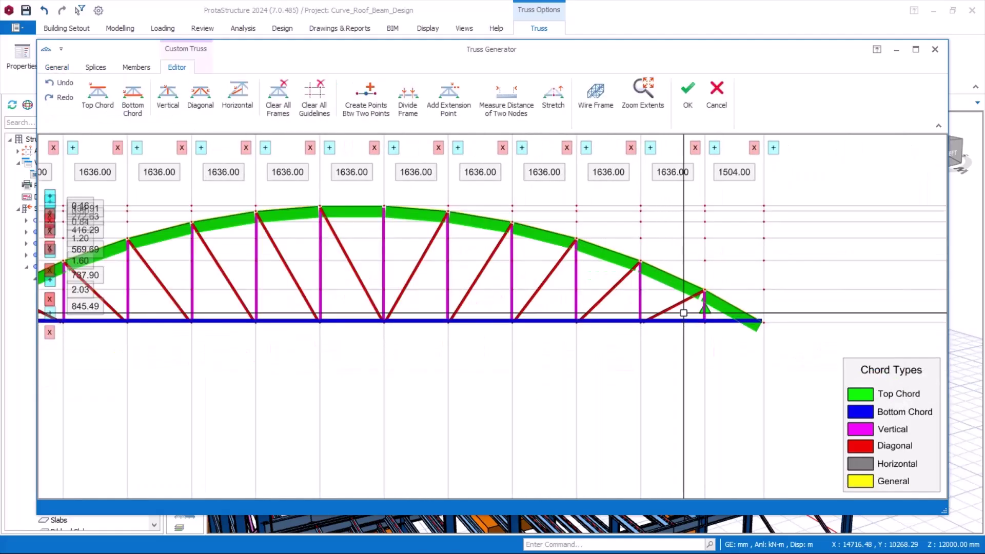
drag(683, 313, 110, 336)
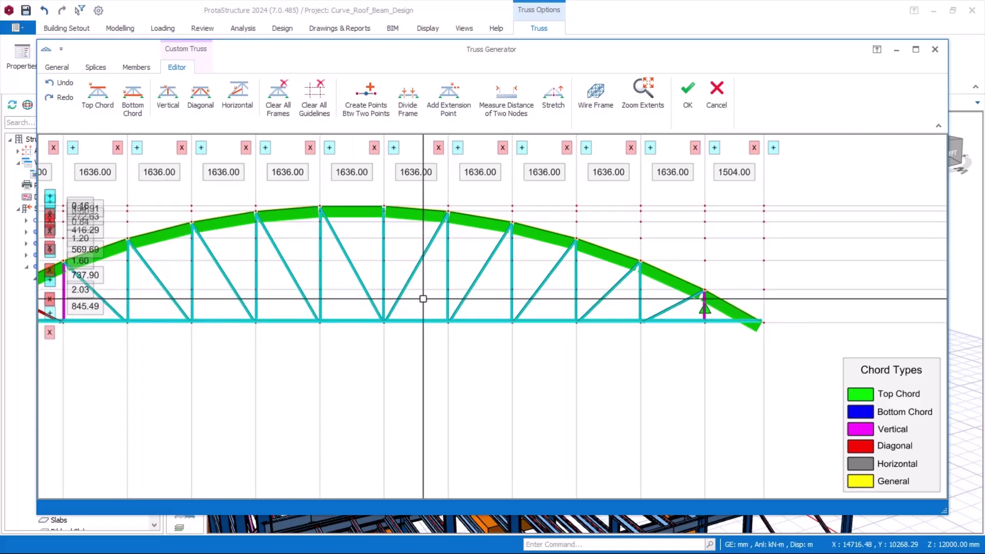
key(Delete)
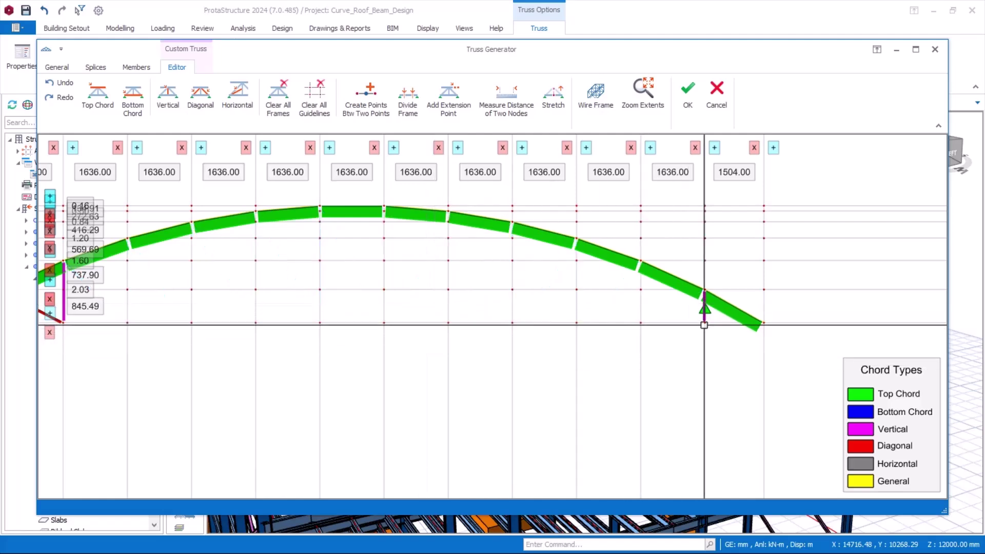
Step: Delete the remaining verticals and diagonal near both supports of the custom truss
scroll(703, 307, up, 3)
click(688, 322)
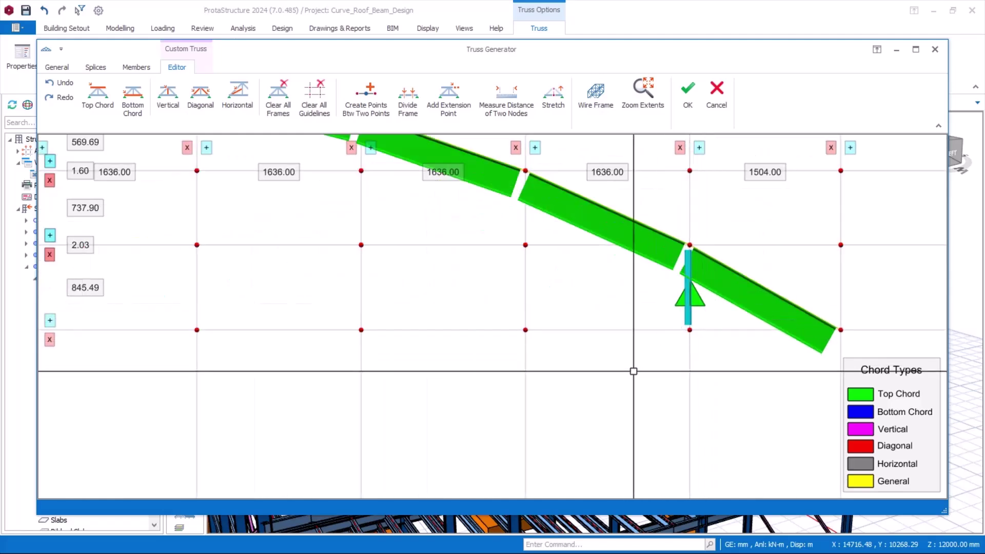
scroll(864, 266, down, 5)
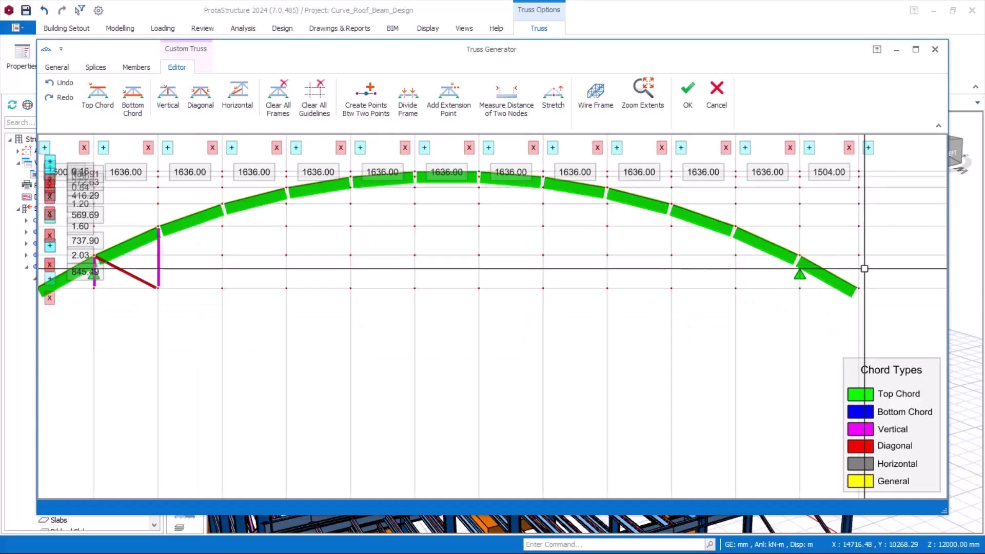
scroll(691, 259, up, 5)
scroll(690, 259, up, 3)
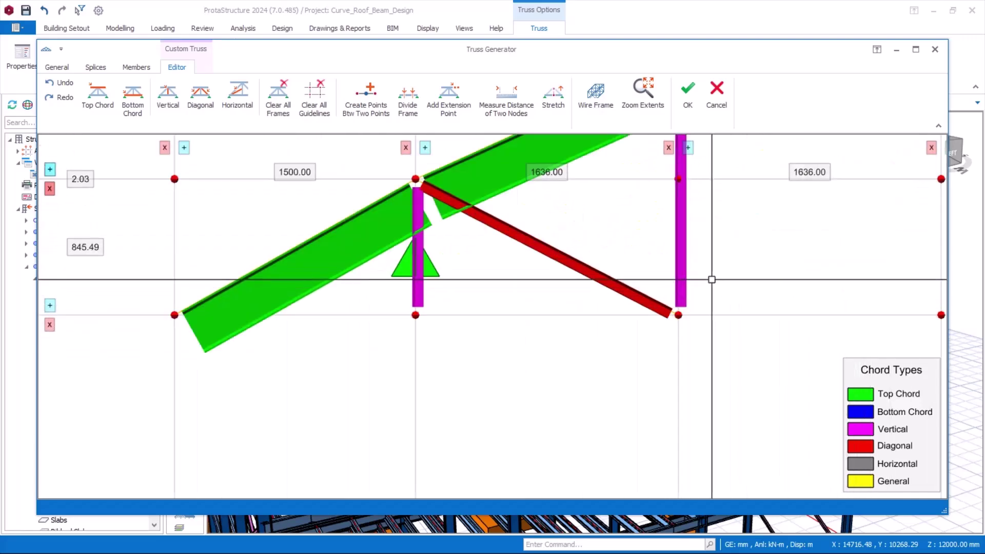
drag(710, 297, 371, 348)
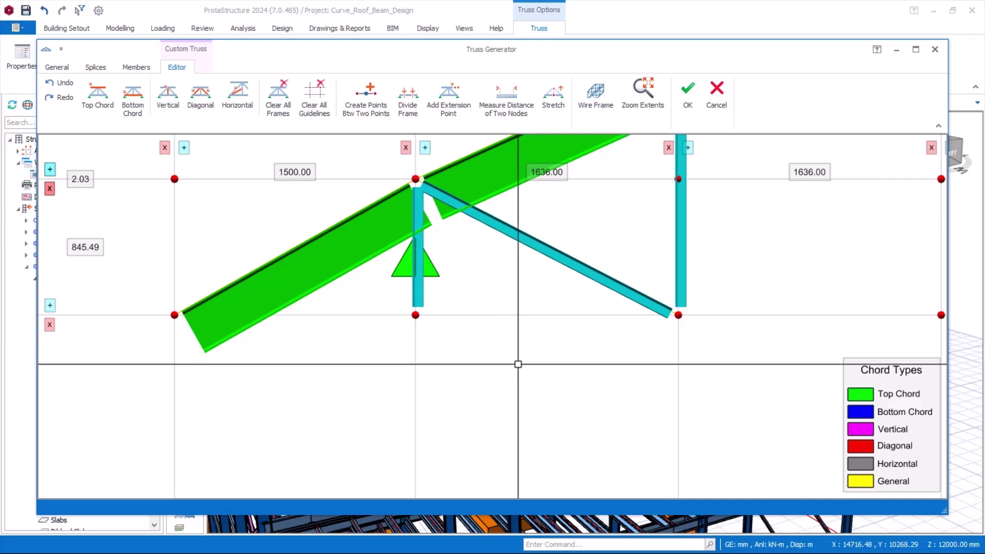
key(Delete)
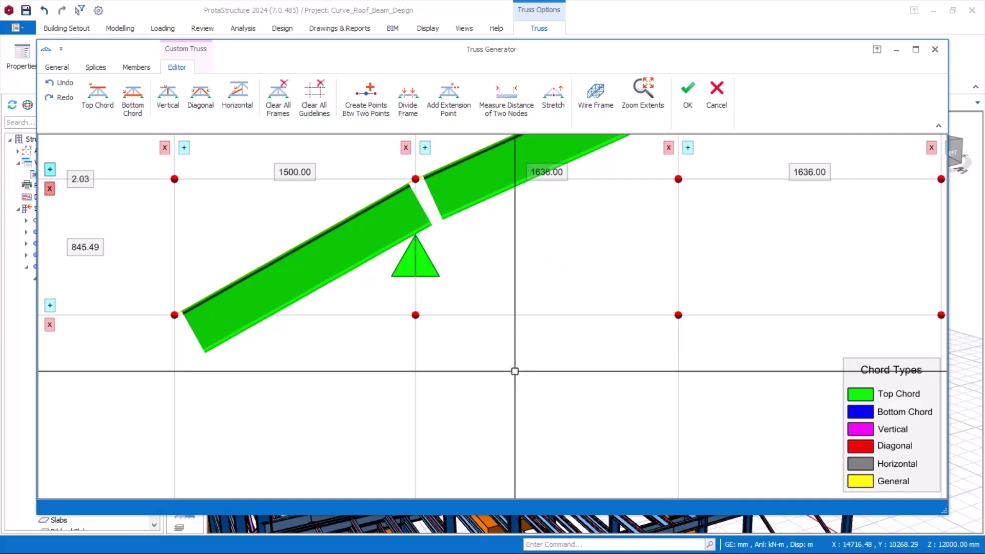
Step: Check the preview of the remaining curved top chord and apply the custom truss to the model
scroll(354, 336, down, 8)
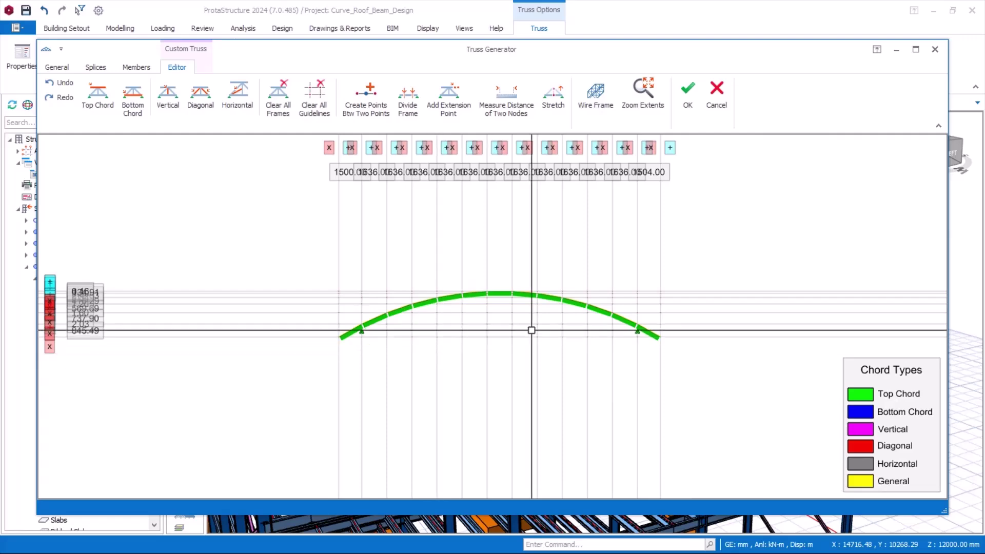
scroll(431, 346, up, 5)
scroll(450, 346, down, 6)
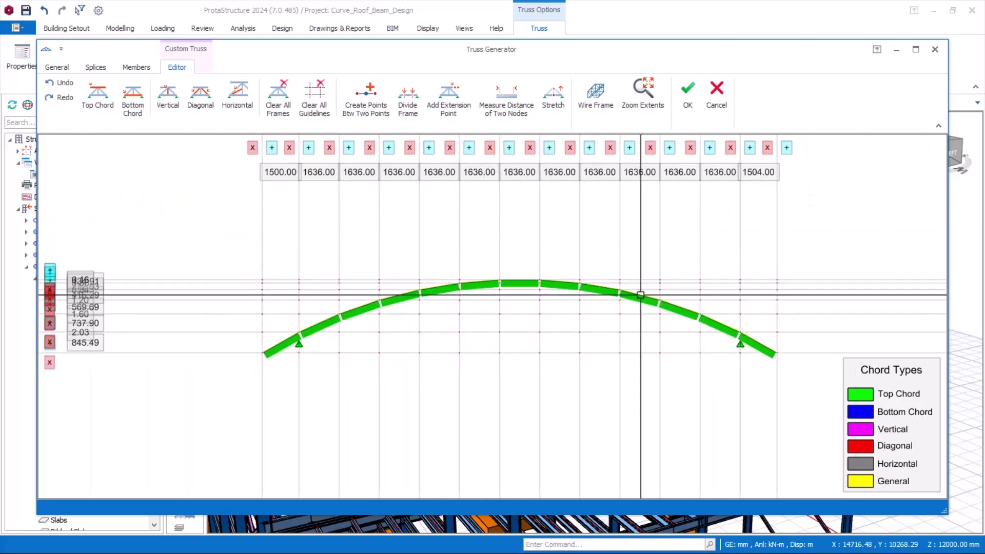
click(59, 69)
scroll(495, 441, up, 3)
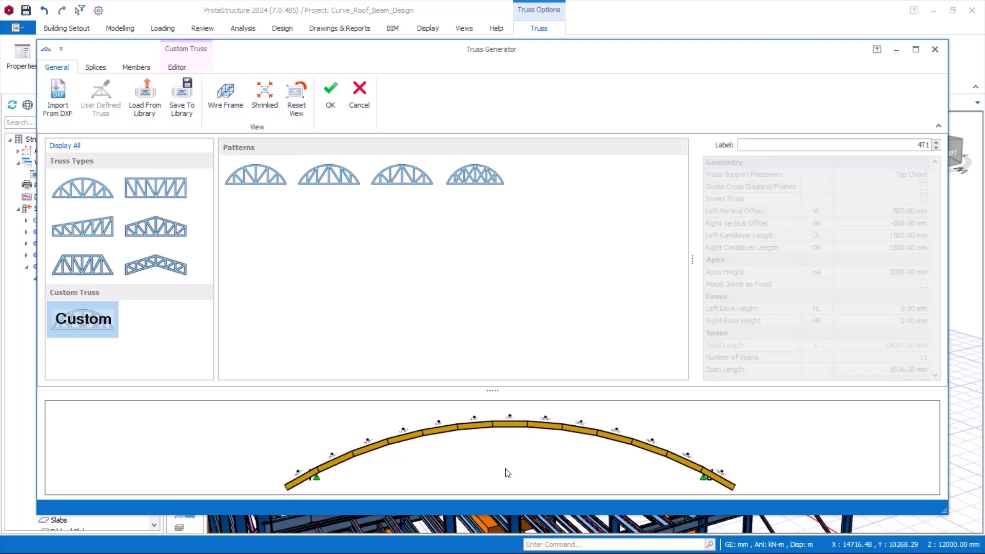
click(331, 110)
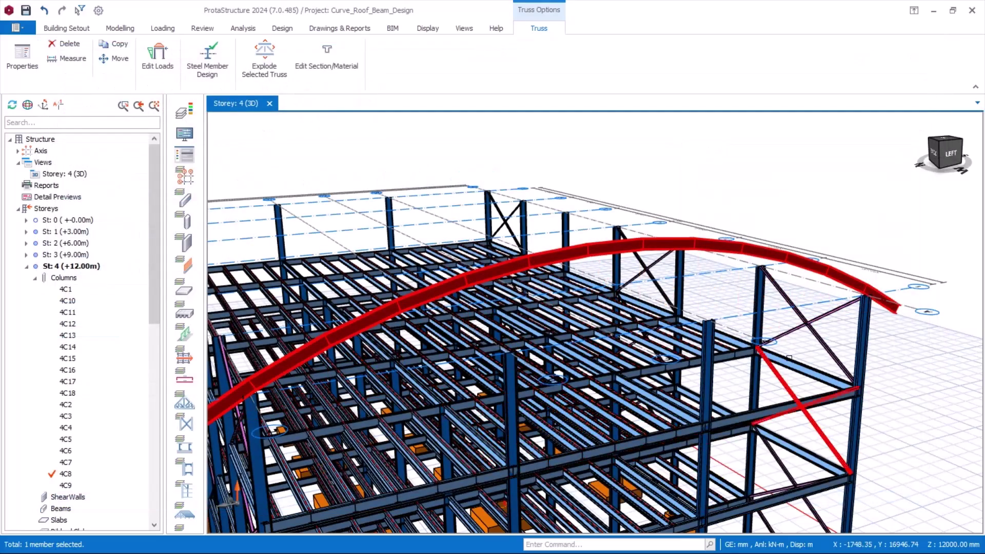
Step: Copy the curved roof beam from the end frame to the next three transverse gridlines at storey 4
scroll(841, 321, down, 2)
scroll(499, 421, up, 1)
middle_drag(499, 422, 595, 318)
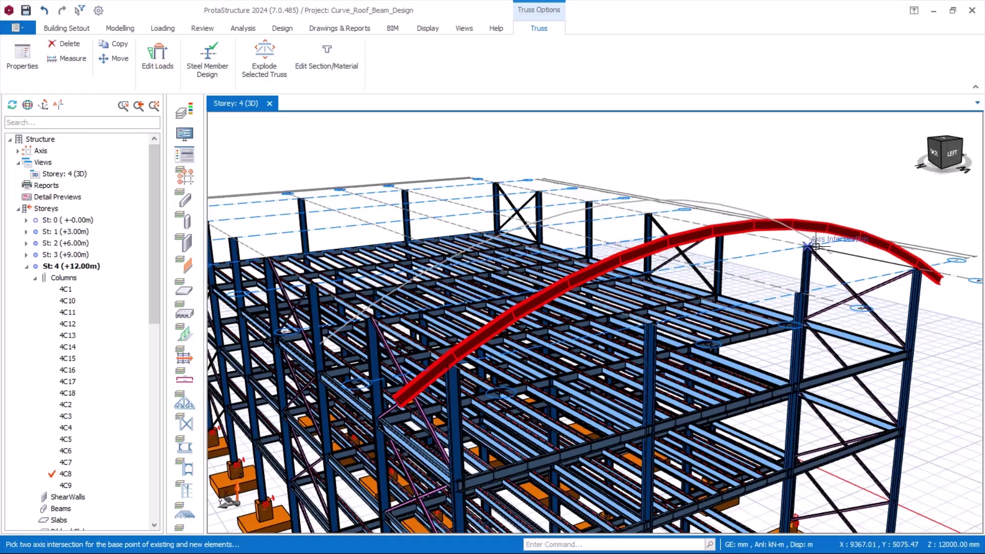
key(Escape)
middle_drag(761, 274, 723, 234)
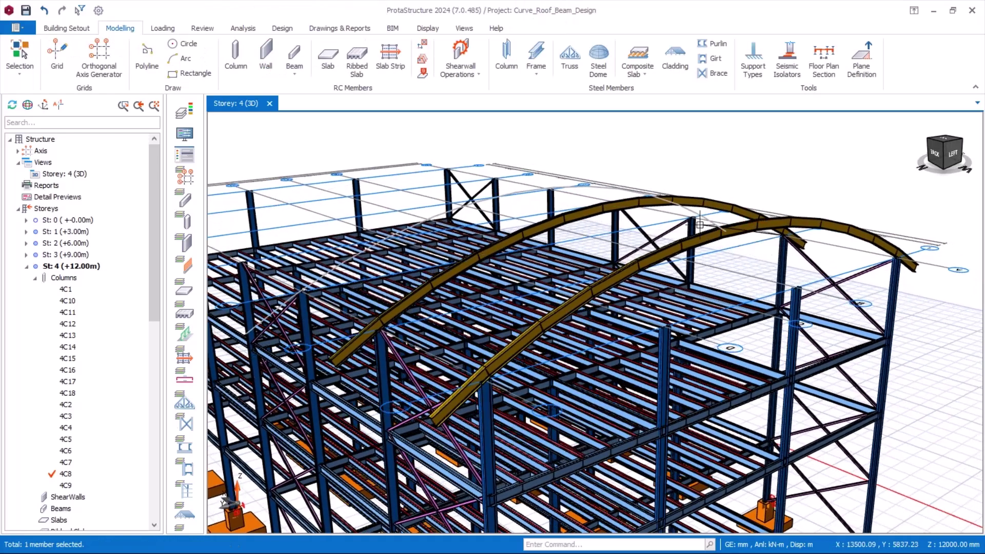
middle_drag(705, 268, 714, 272)
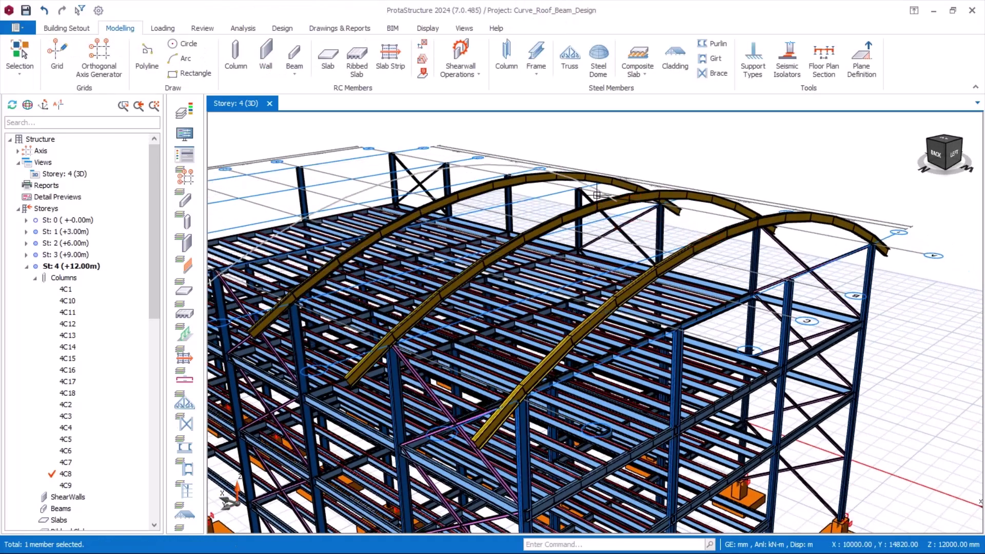
click(581, 188)
Step: Copy the curved roof beam to the remaining three transverse gridlines, up to the far end of the building
scroll(802, 355, down, 2)
scroll(465, 210, up, 3)
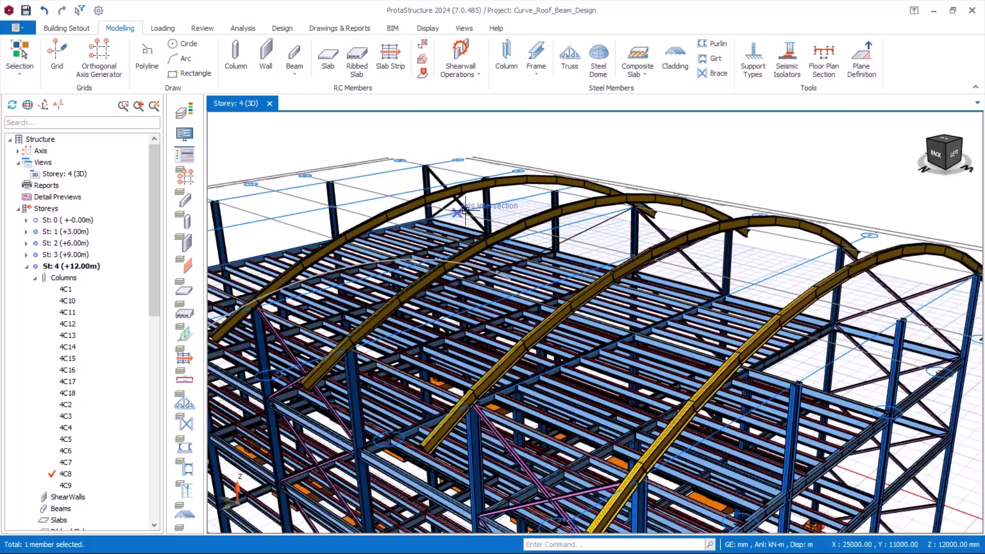
scroll(564, 195, down, 3)
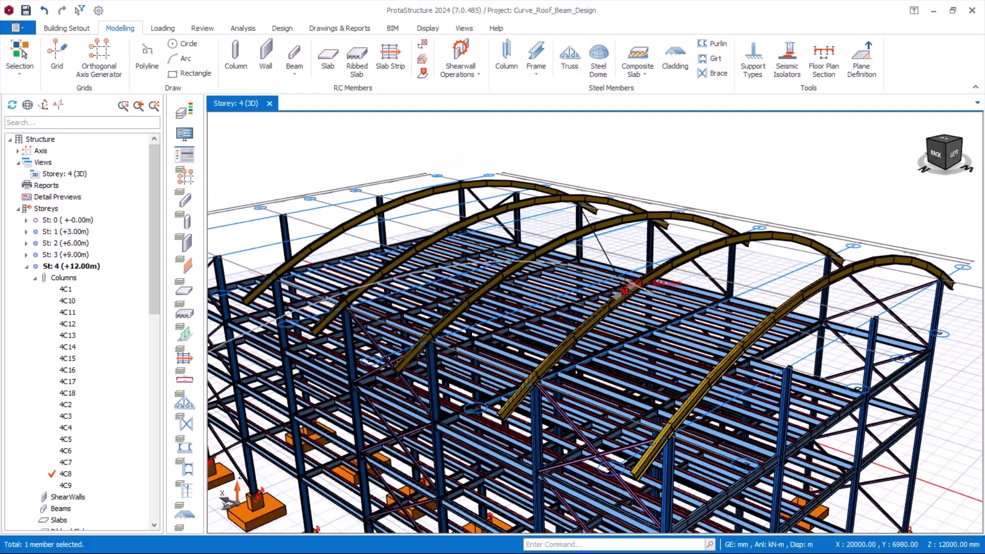
mouse_move(790, 297)
middle_down()
mouse_move(721, 323)
mouse_move(663, 324)
middle_up()
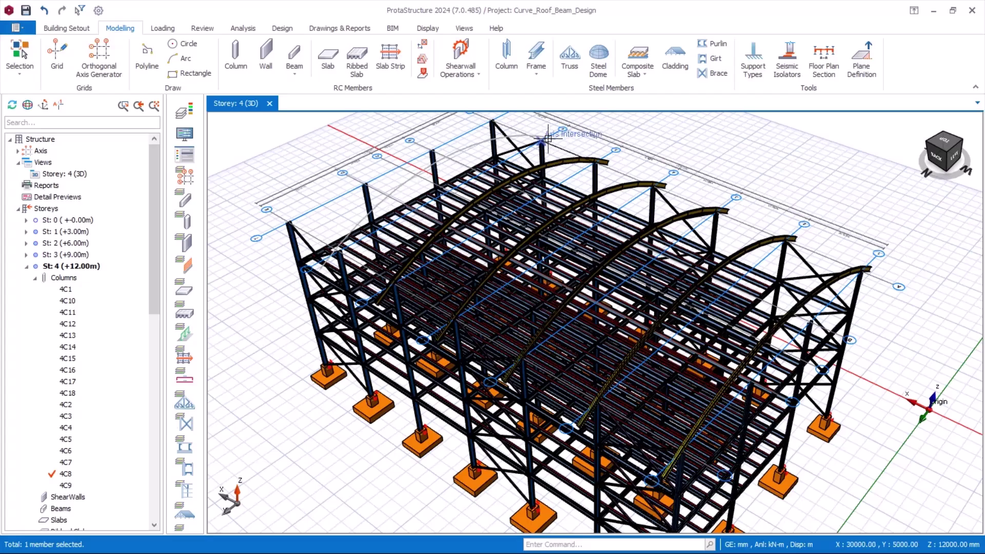
click(492, 122)
scroll(567, 217, down, 2)
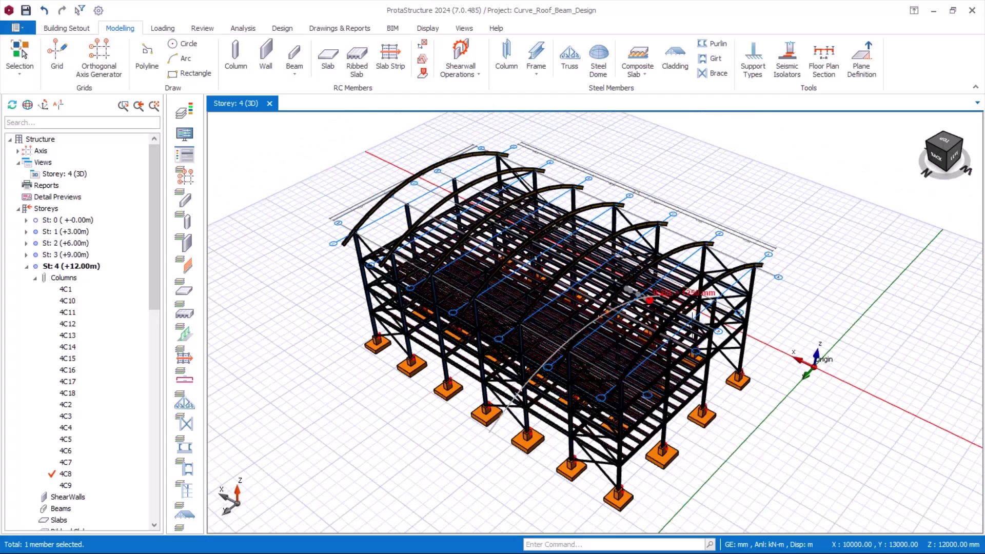
key(Escape)
Step: Save the project with the curved roof beams in place
scroll(651, 292, up, 3)
mouse_move(682, 329)
middle_down()
mouse_move(616, 341)
mouse_move(718, 328)
mouse_move(667, 339)
middle_up()
scroll(734, 326, down, 2)
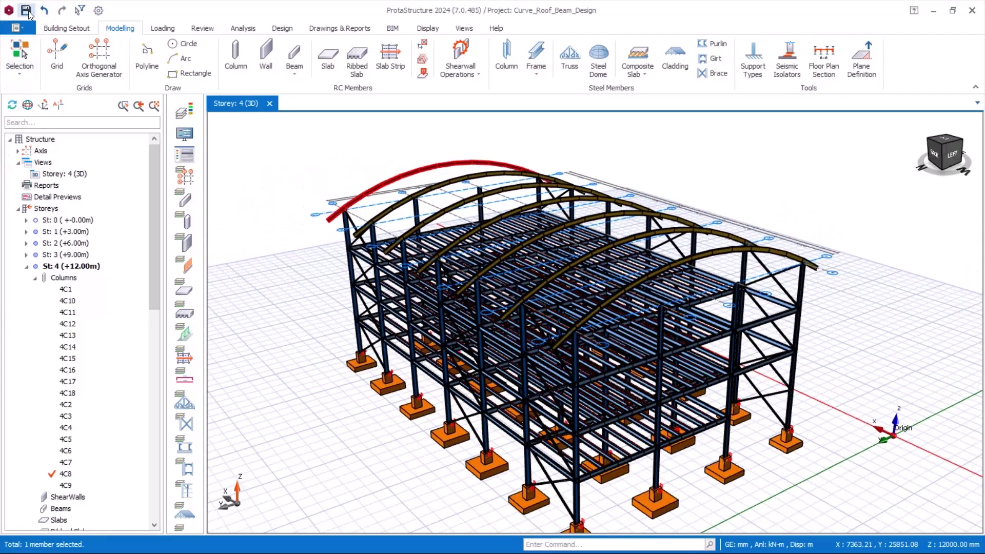
click(25, 10)
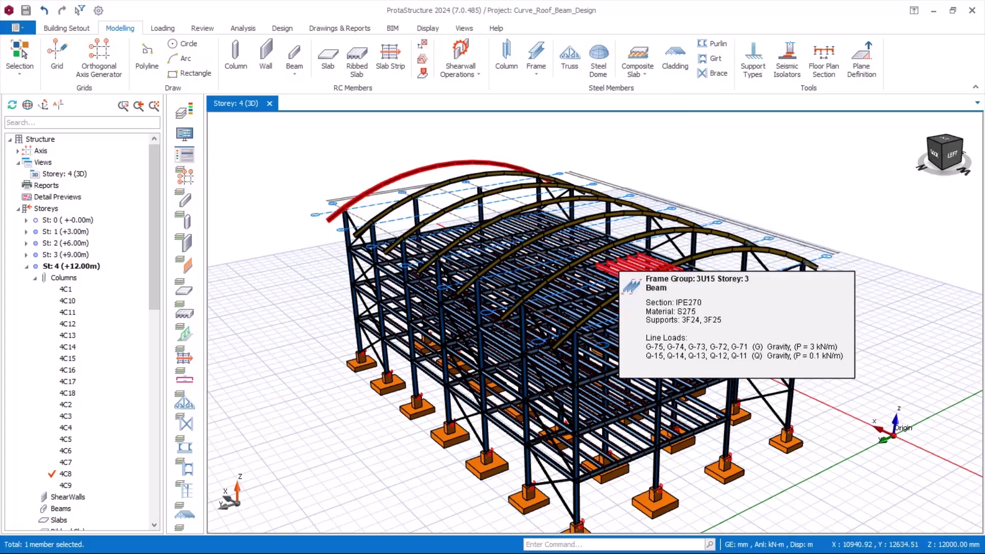
Step: Extend the upper end of intermediate end-wall column 4C18 to the end curved roof beam
scroll(685, 334, down, 2)
middle_drag(685, 334, 667, 308)
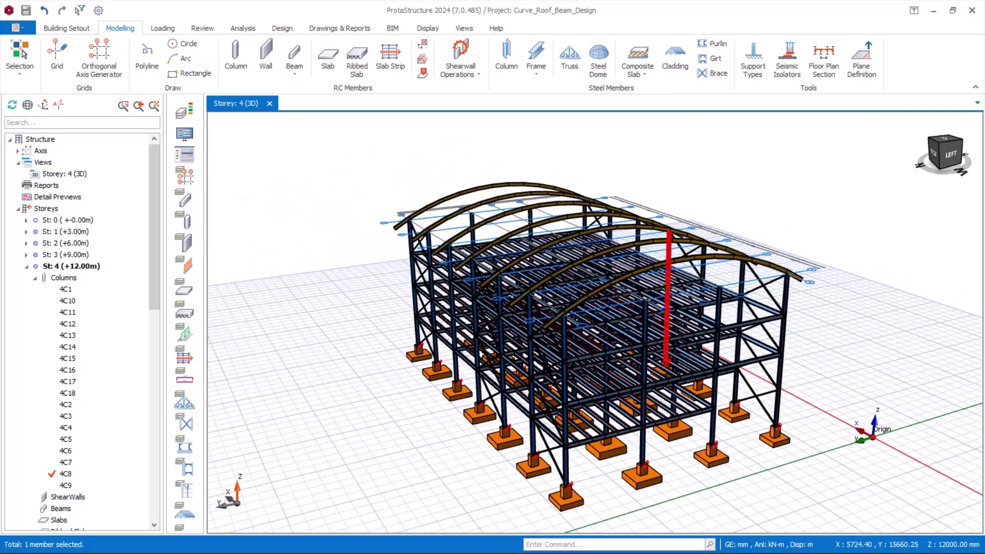
scroll(668, 286, up, 1)
scroll(631, 297, up, 3)
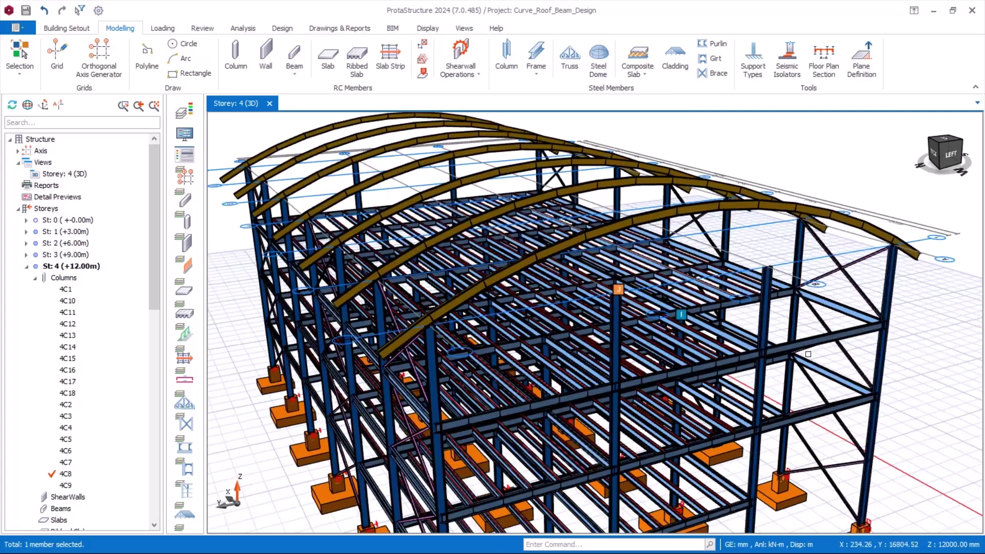
click(764, 336)
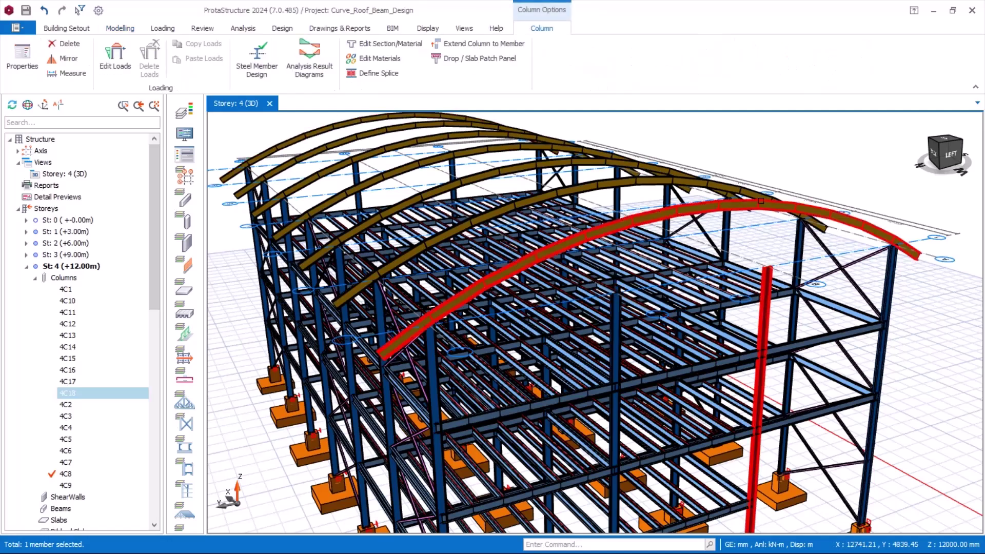
scroll(614, 289, down, 2)
middle_drag(614, 289, 661, 317)
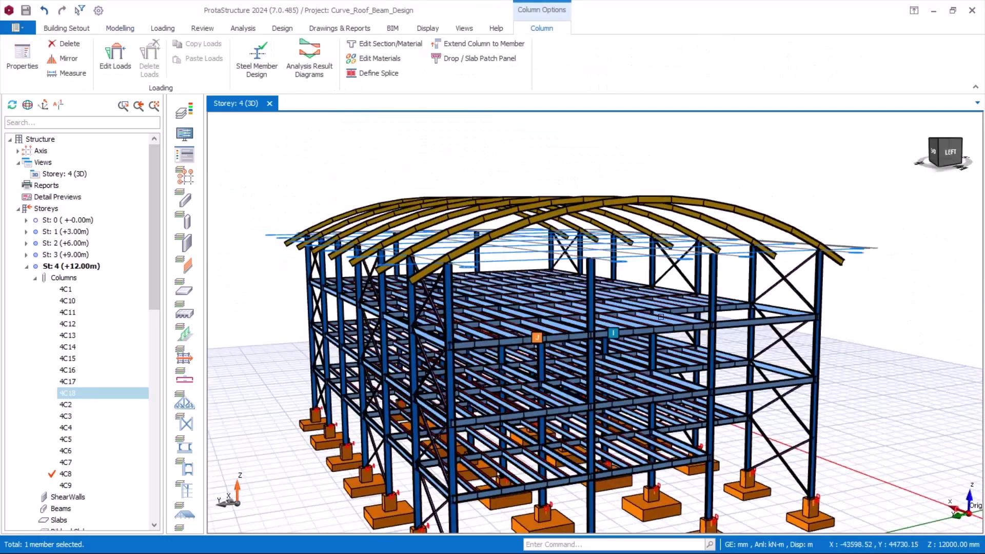
scroll(699, 192, up, 3)
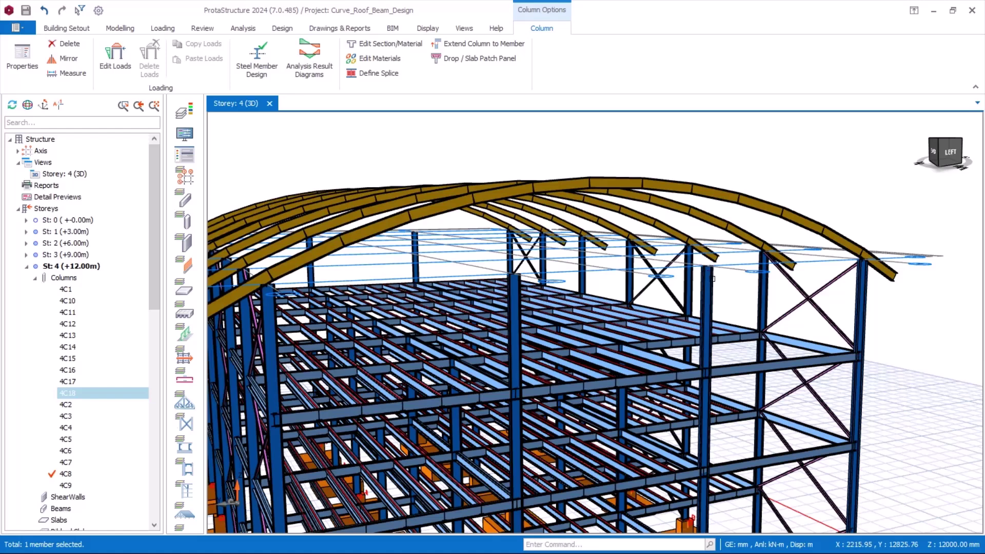
scroll(713, 278, down, 2)
middle_drag(707, 338, 706, 320)
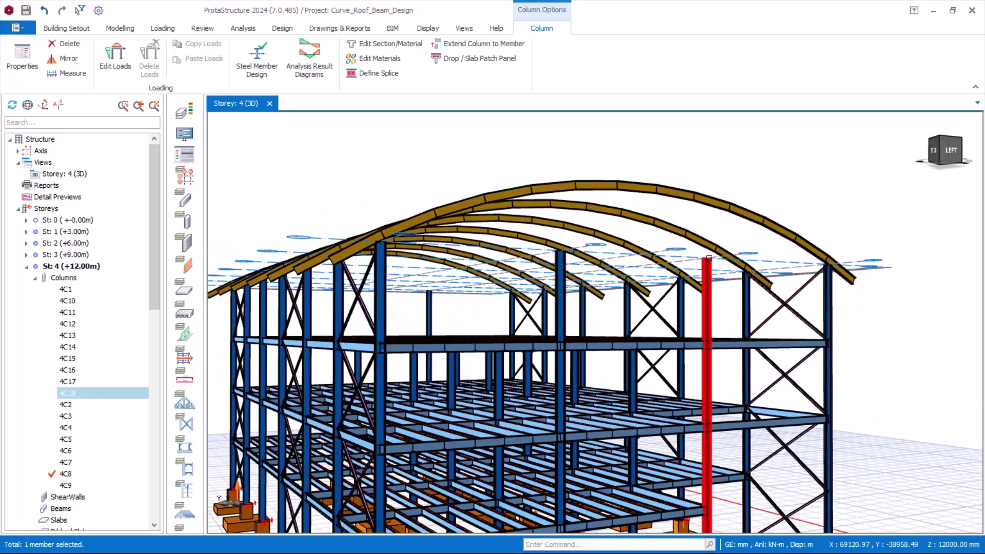
click(485, 44)
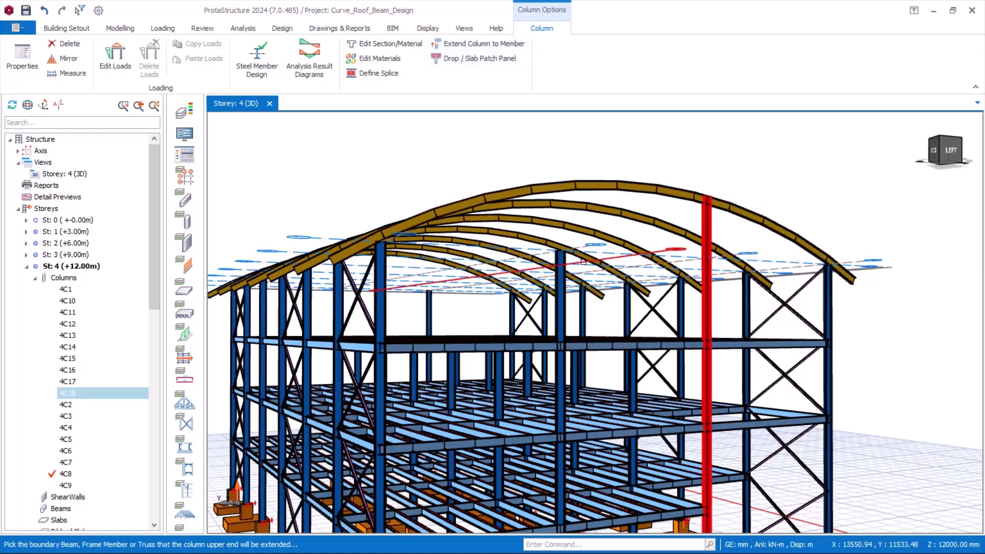
Step: Extend the upper end of the neighbouring intermediate column 4C17 to the same end curved roof beam
click(564, 295)
click(482, 43)
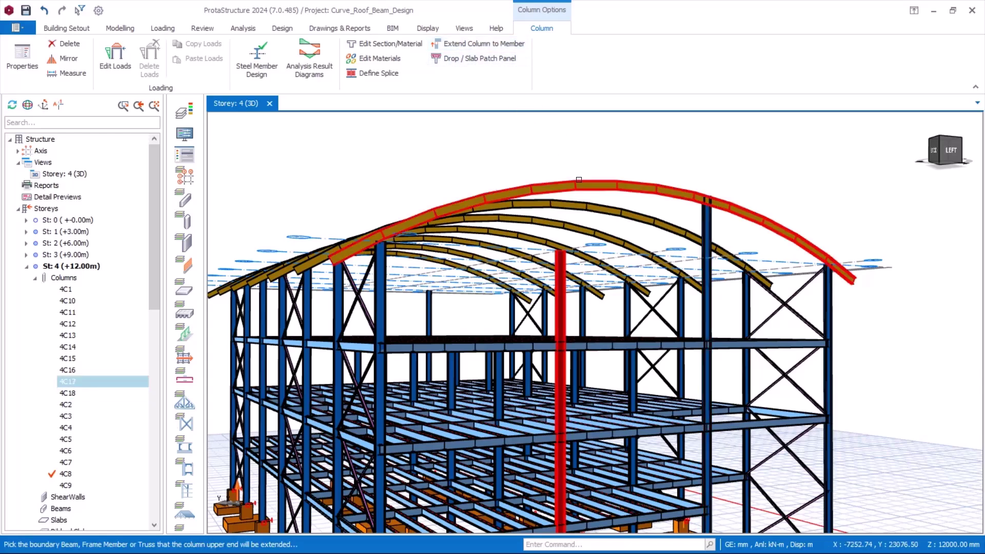
click(588, 180)
Step: At the opposite end of the building, extend intermediate end-wall column 4C16 up to the end curved roof beam
scroll(579, 225, down, 5)
mouse_move(574, 267)
middle_down()
mouse_move(528, 336)
mouse_move(733, 302)
mouse_move(723, 303)
middle_up()
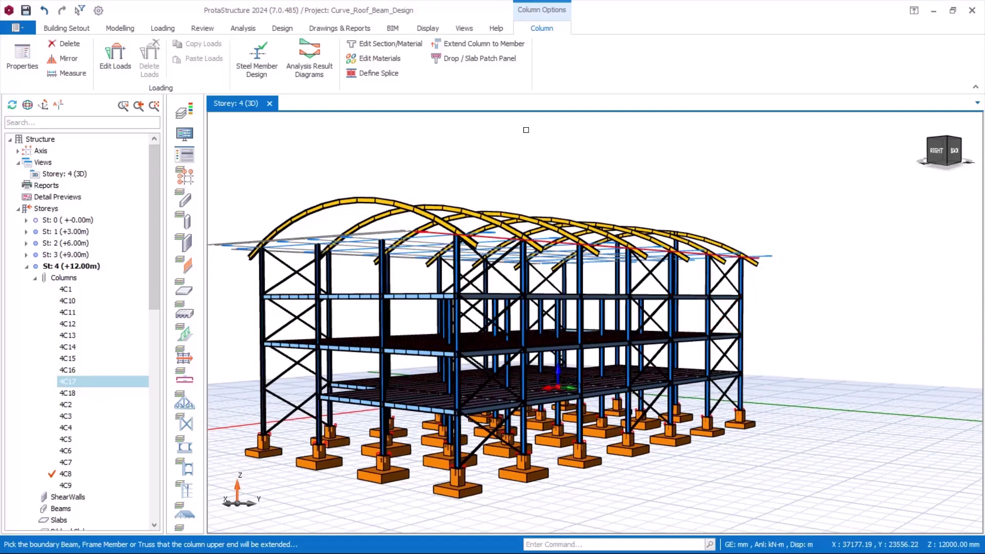
click(476, 44)
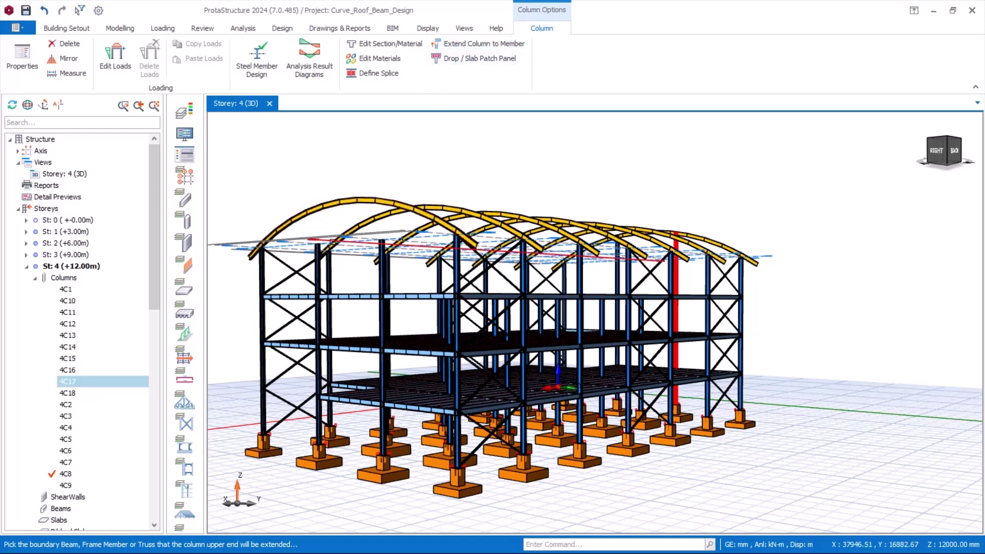
key(Escape)
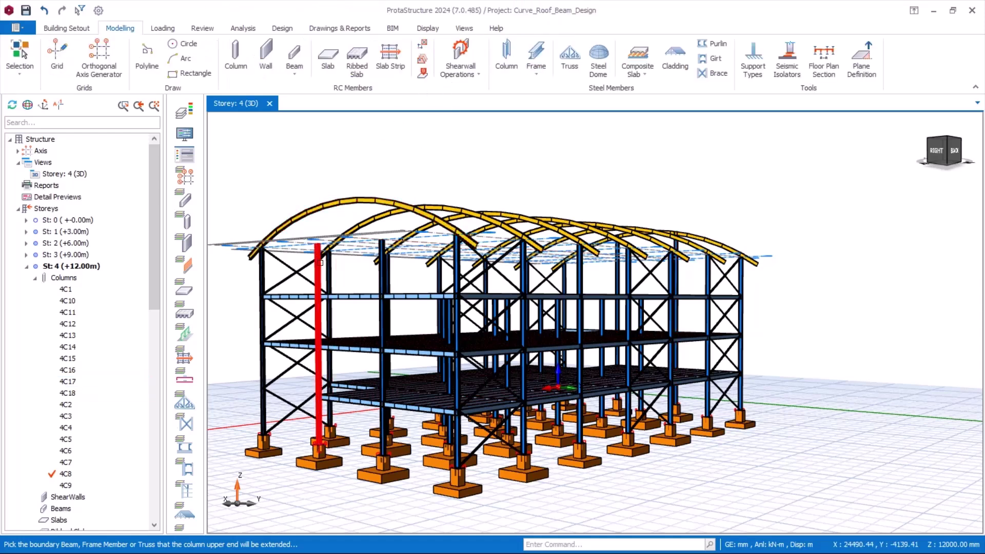
click(321, 262)
click(461, 44)
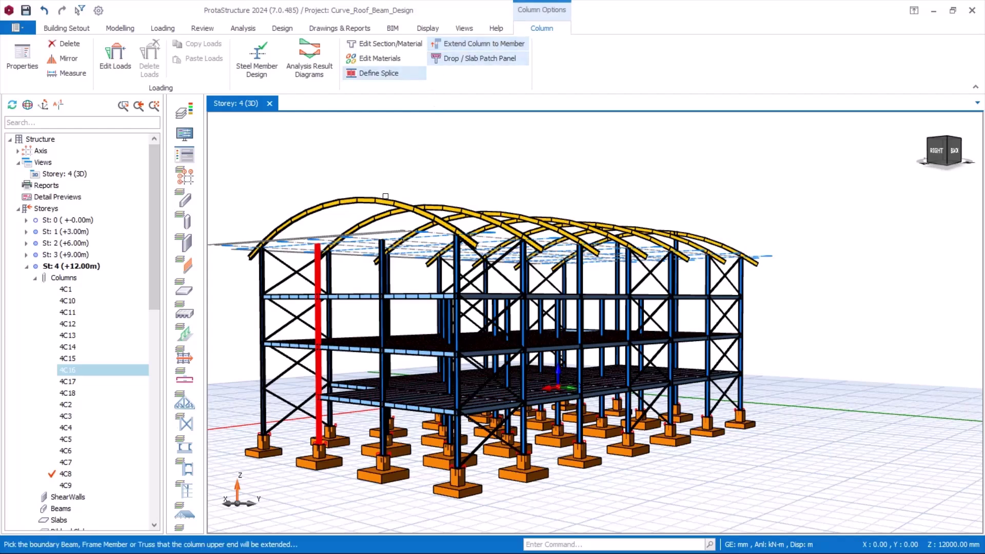
click(340, 196)
Step: Extend the upper end of intermediate end-wall column 4C15 to the end curved roof beam above it
click(382, 287)
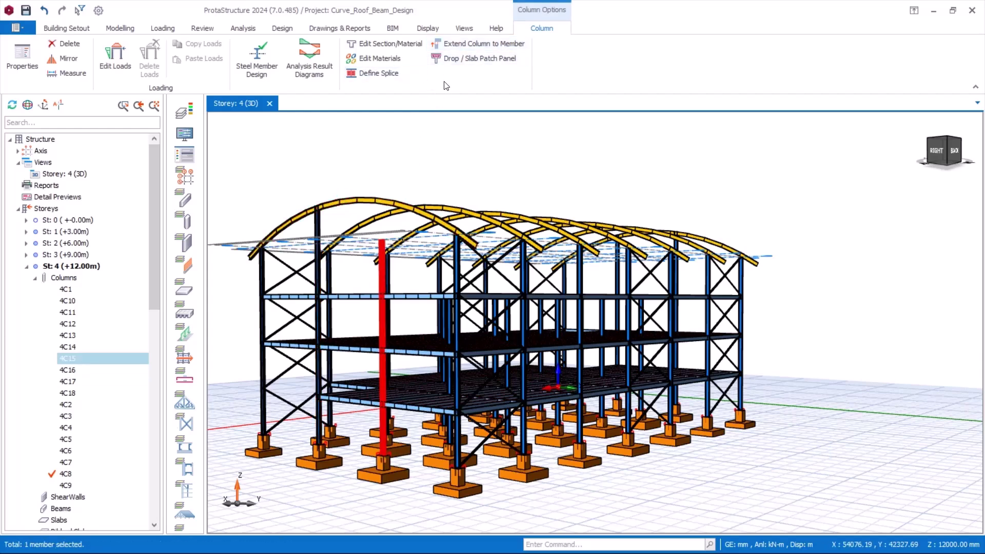
click(454, 45)
click(381, 197)
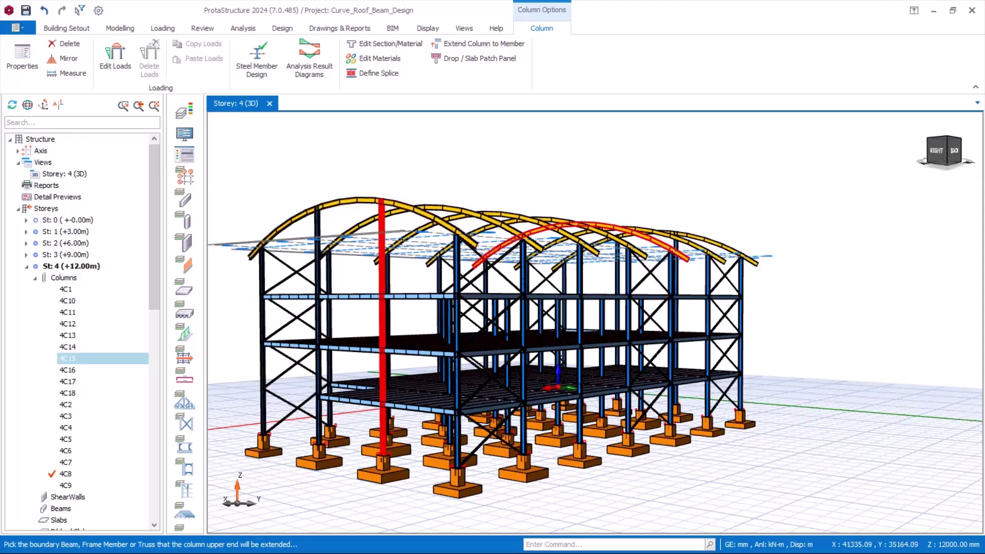
Step: Insert UPN160 purlins between the two end curved roof beams, placed on the top chord and generated by truss joints
middle_drag(600, 228, 416, 317)
scroll(418, 313, up, 8)
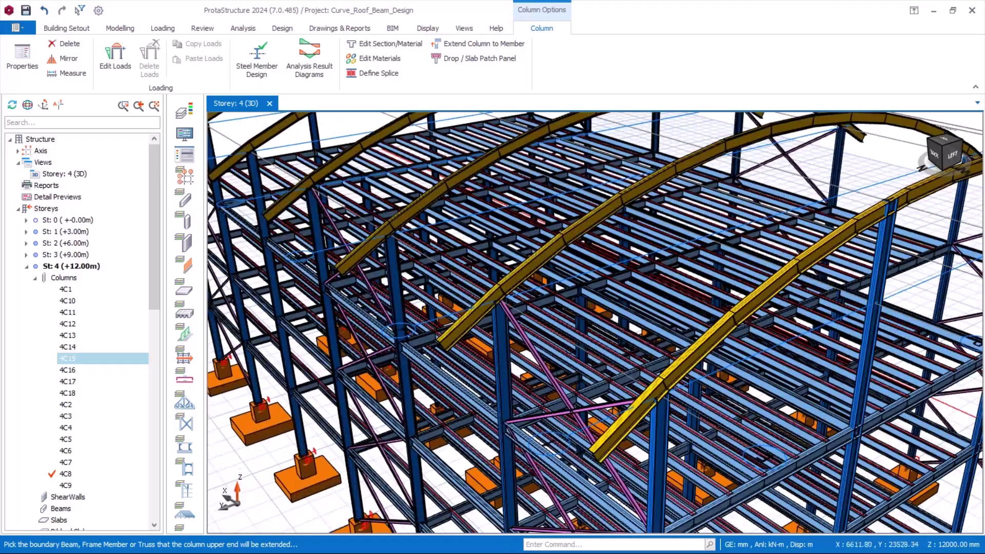
middle_drag(589, 376, 515, 343)
scroll(368, 259, down, 3)
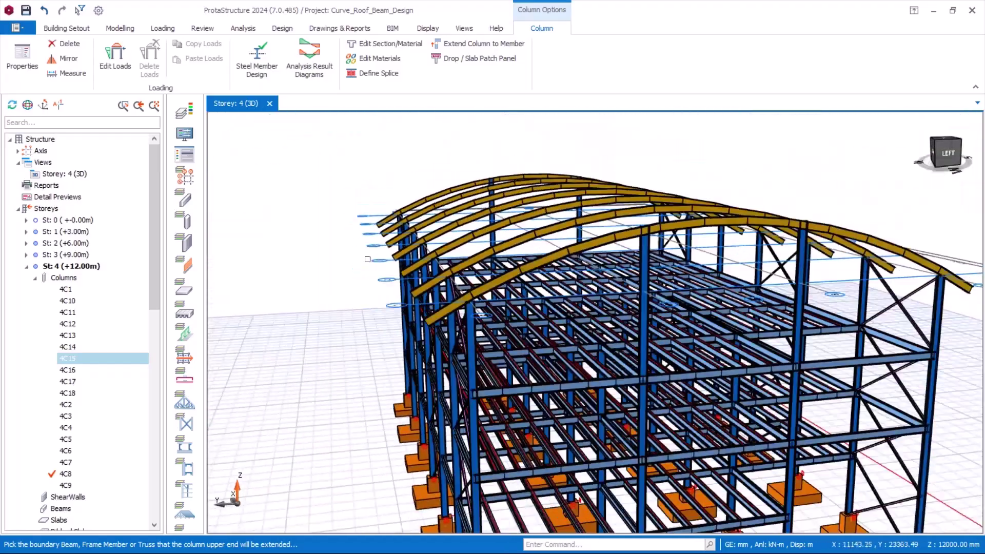
click(120, 29)
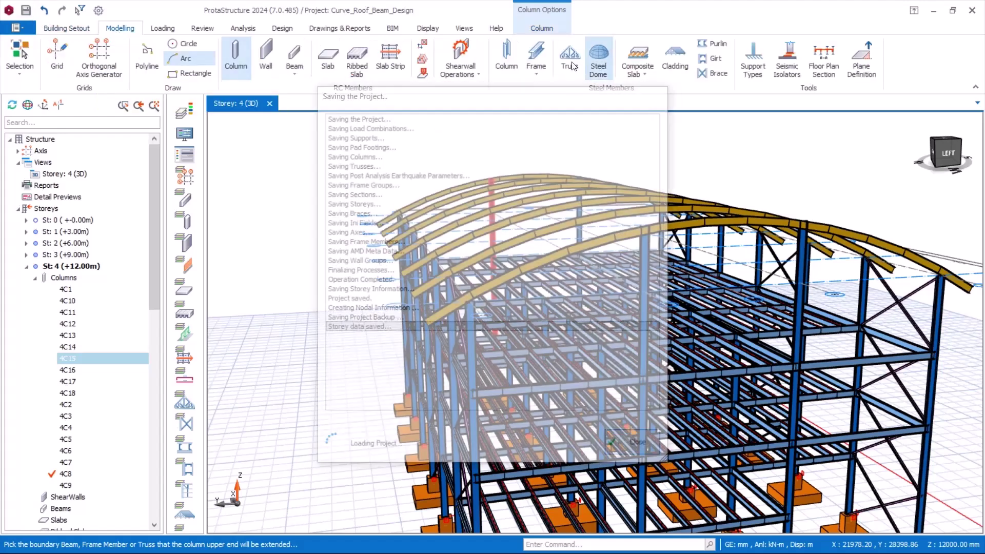
click(715, 46)
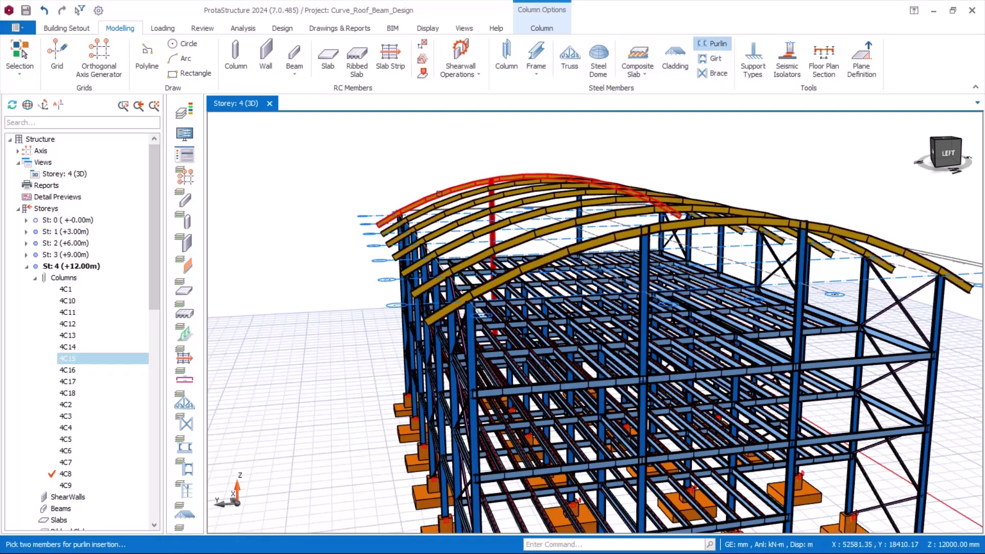
click(390, 217)
middle_drag(764, 318, 705, 341)
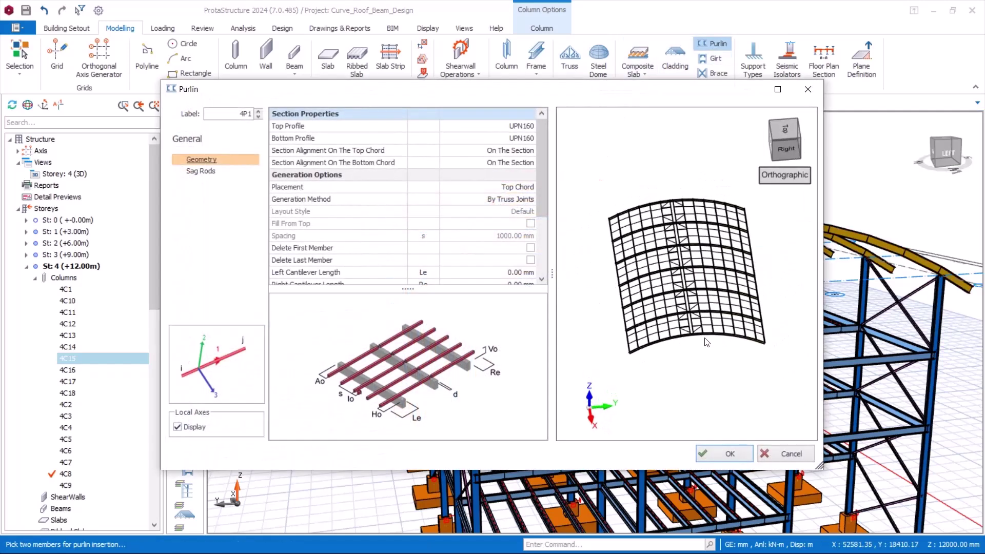
click(732, 452)
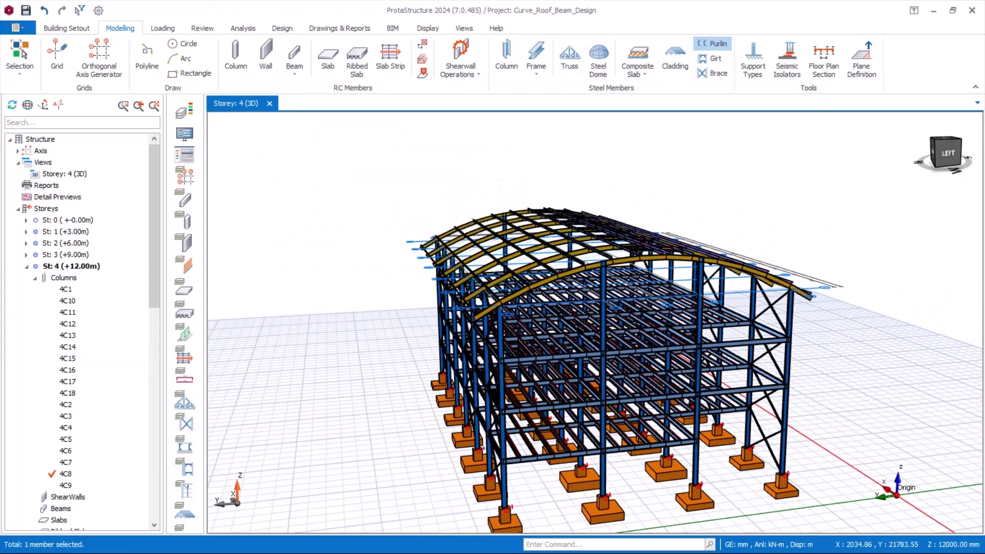
Step: Add cladding over the whole curved roof by applying it to the roof purlin group with its default geometry
middle_drag(723, 289, 720, 312)
scroll(719, 312, up, 3)
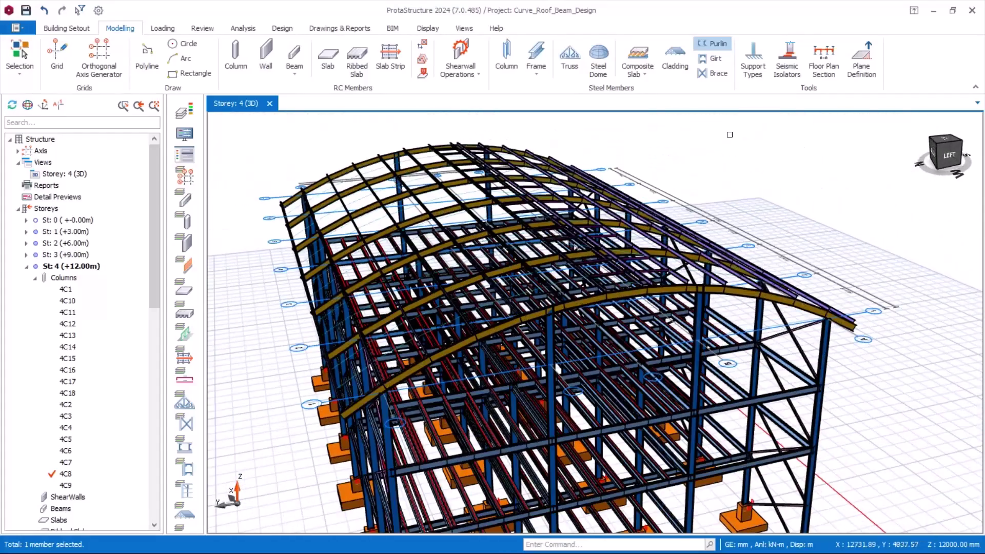
click(682, 51)
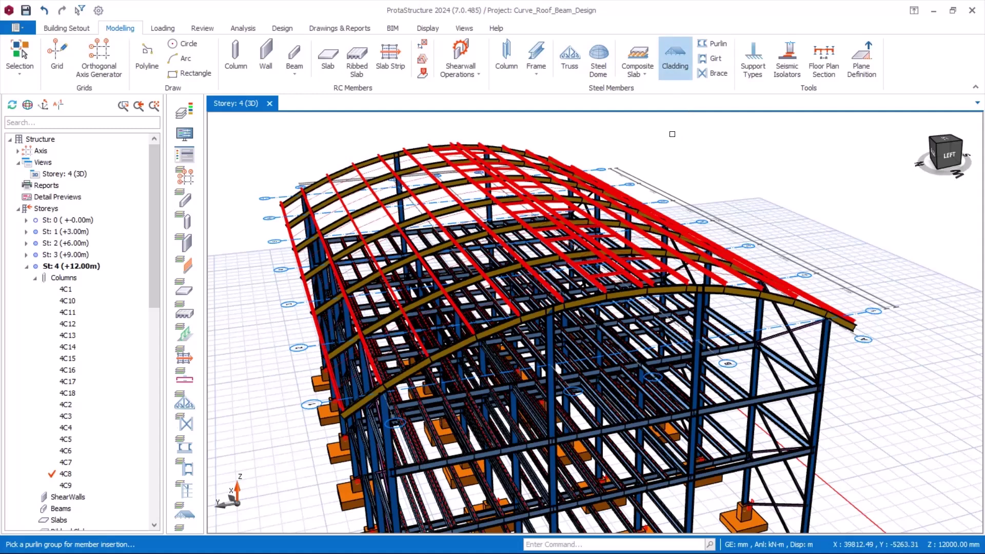
click(681, 69)
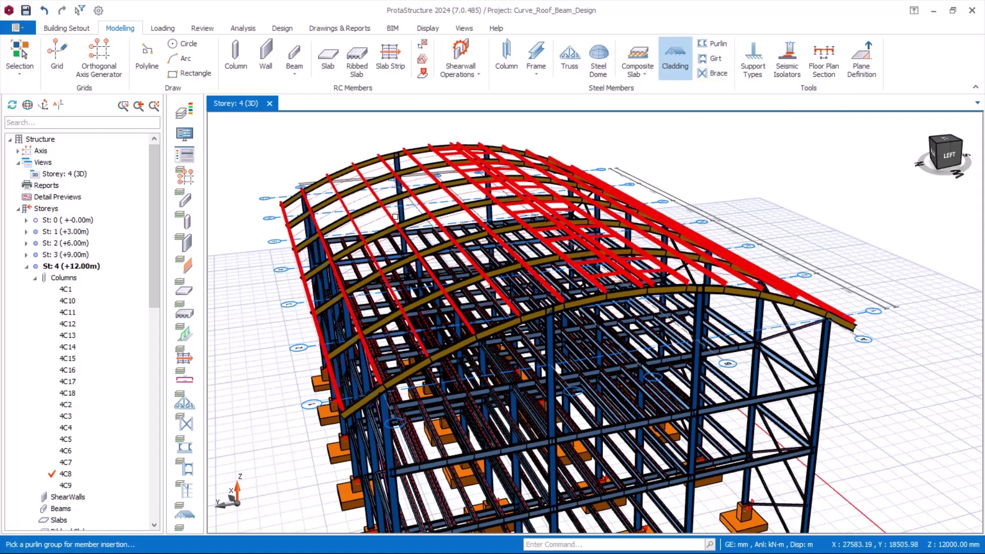
click(398, 220)
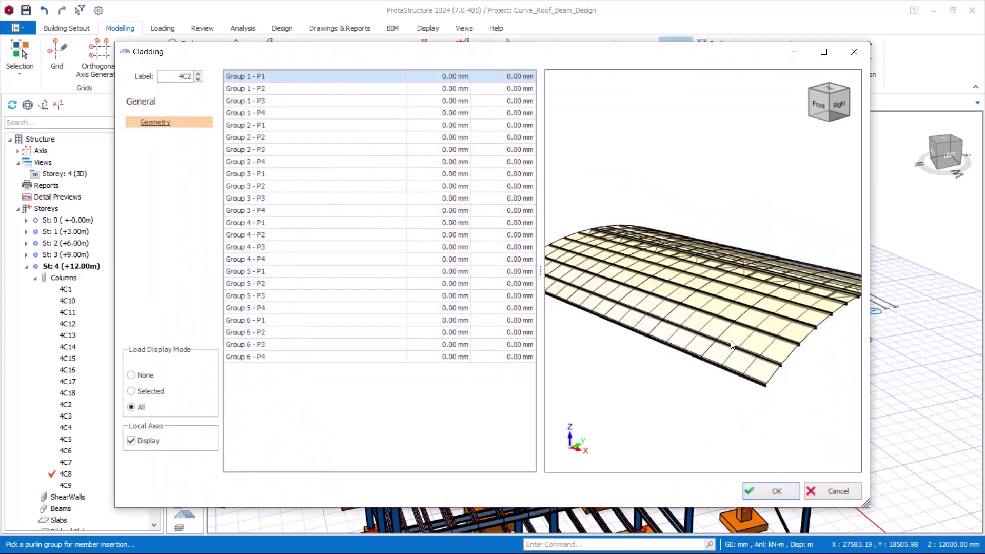
drag(730, 345, 806, 464)
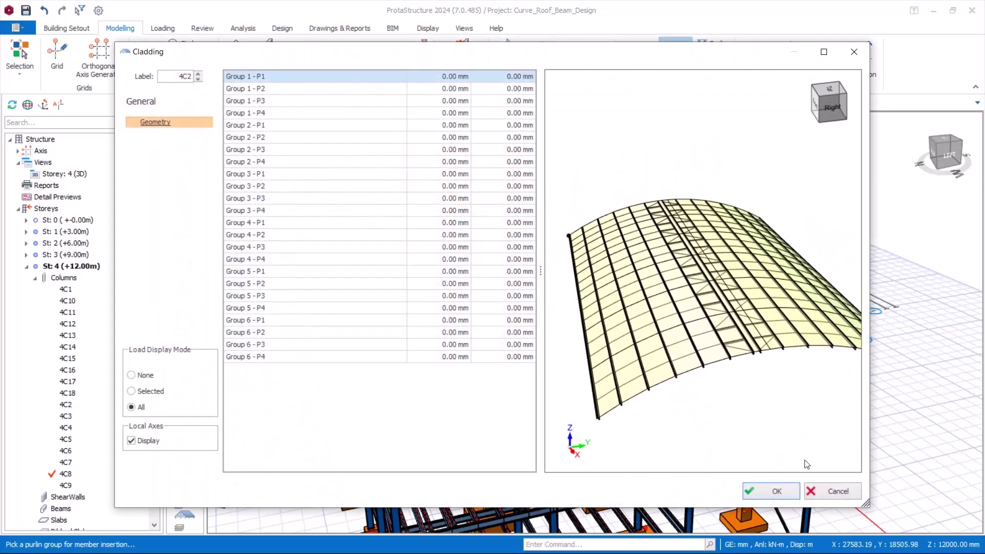
click(778, 491)
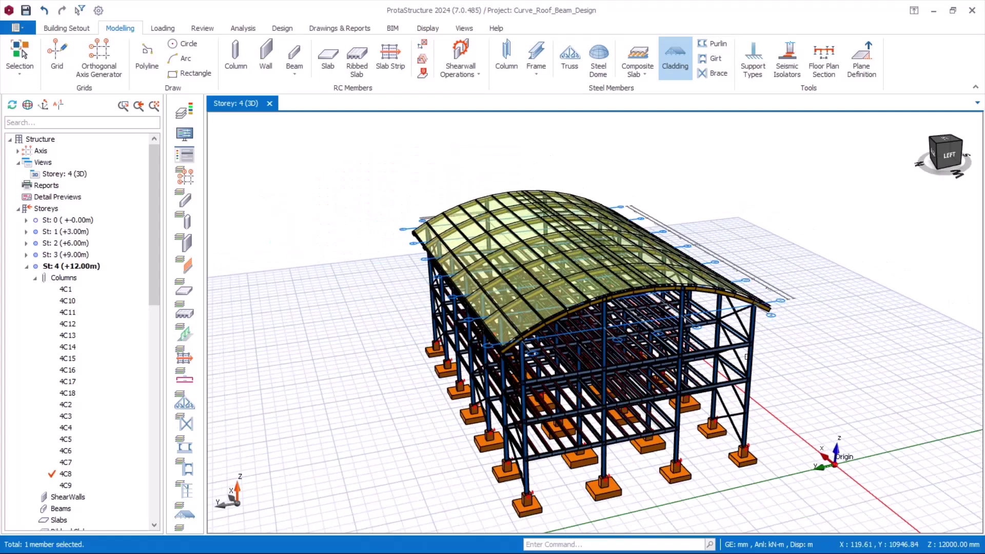
Step: Examine the clad curved roof and the extended end-wall columns from several sides of the building
middle_drag(746, 357, 563, 295)
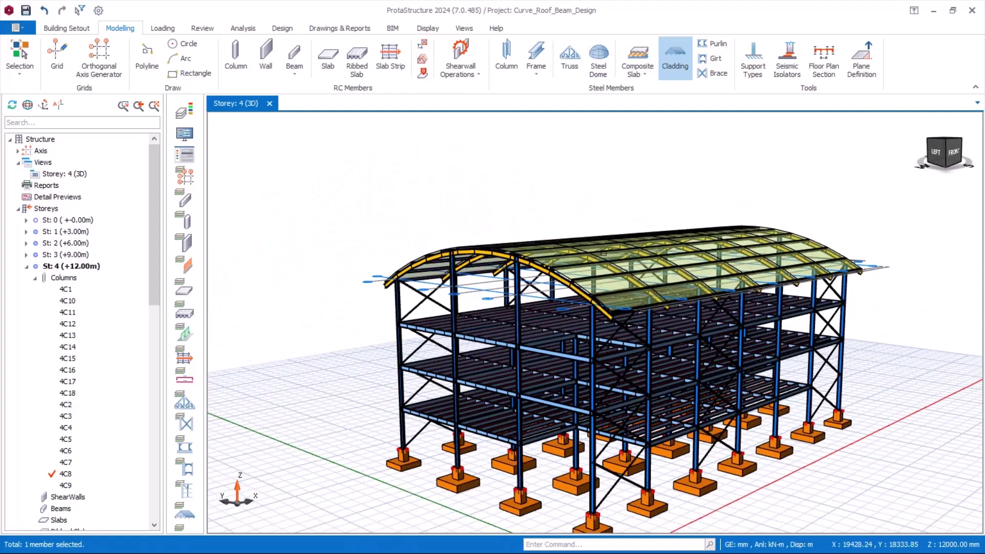
scroll(667, 266, up, 2)
scroll(657, 253, down, 2)
middle_drag(493, 218, 642, 264)
scroll(586, 341, up, 1)
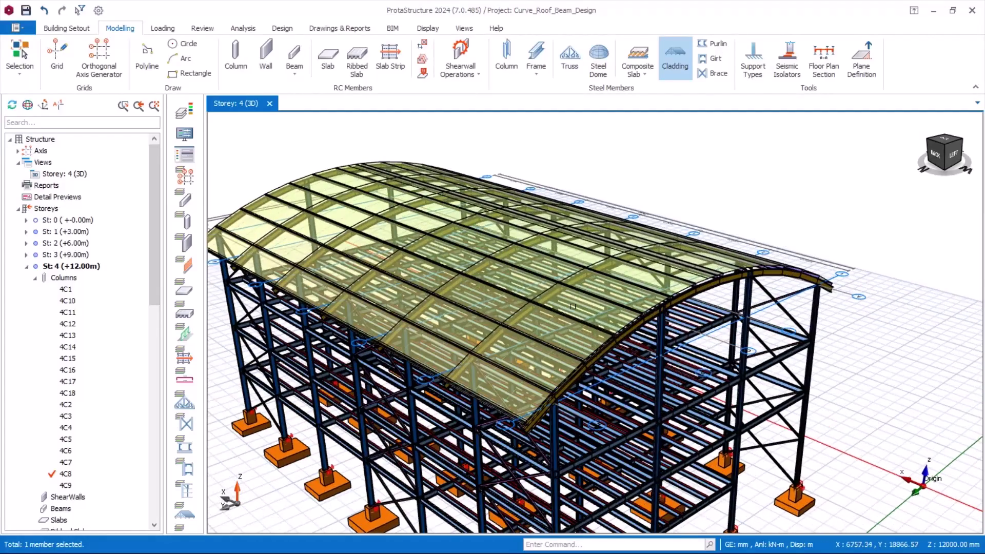
scroll(571, 283, down, 2)
mouse_move(632, 297)
middle_down()
mouse_move(616, 276)
mouse_move(623, 283)
middle_up()
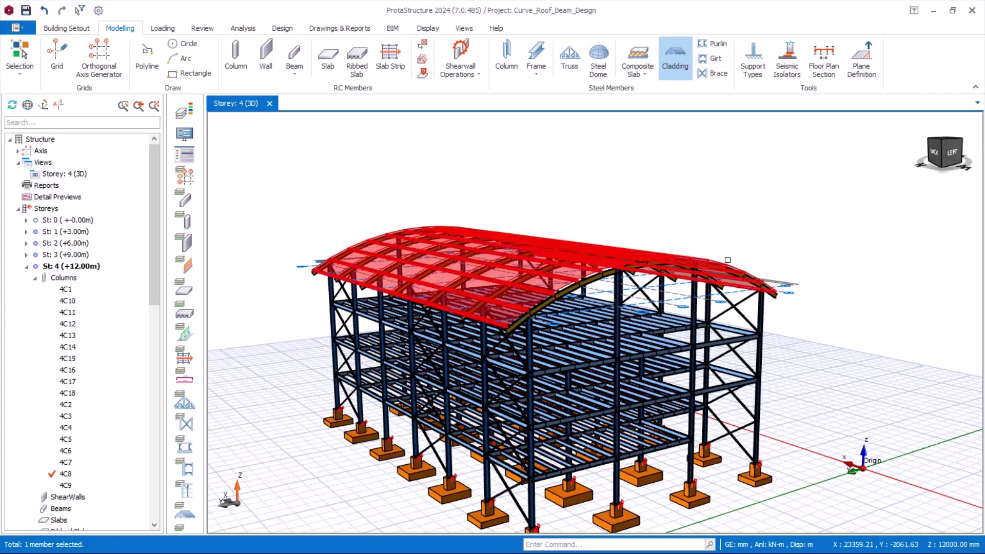
click(26, 267)
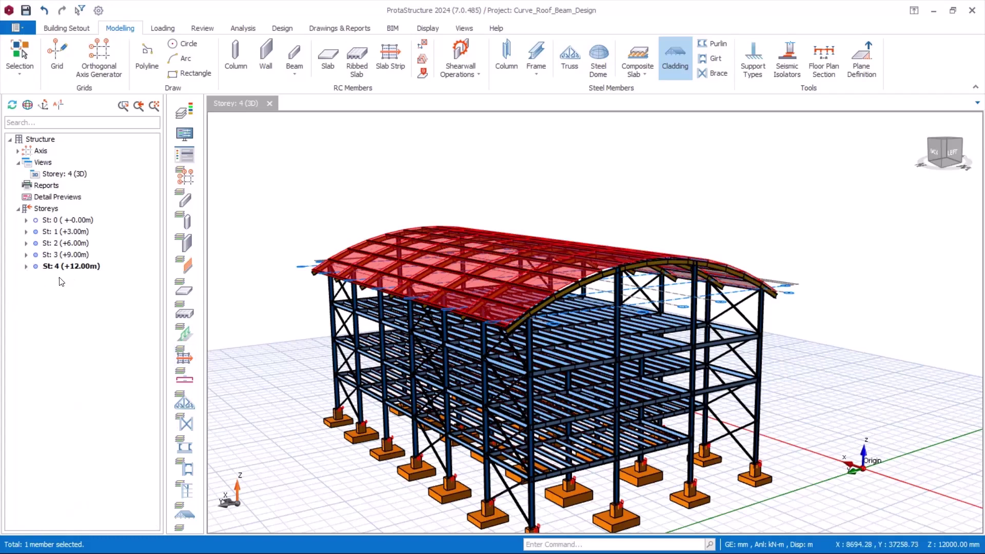
scroll(608, 354, up, 3)
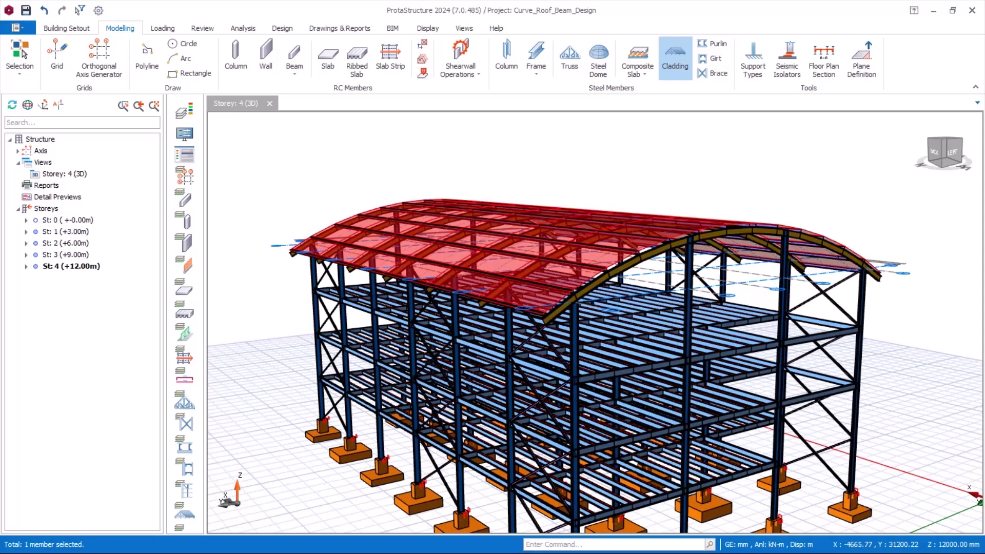
Step: Review the storey 4 columns, curved beams and roof cladding in the storey Load Editor, and close it
click(160, 29)
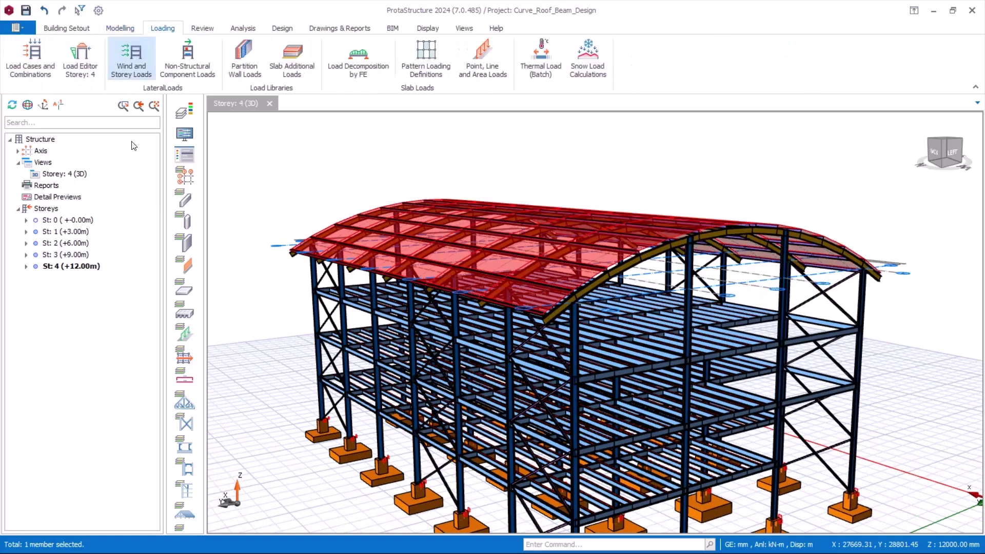
click(83, 71)
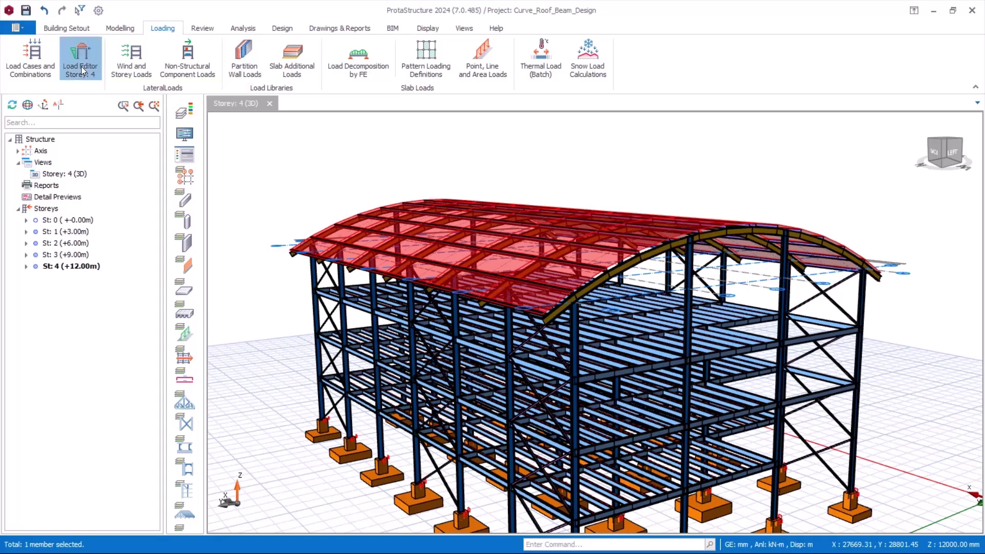
scroll(691, 337, up, 5)
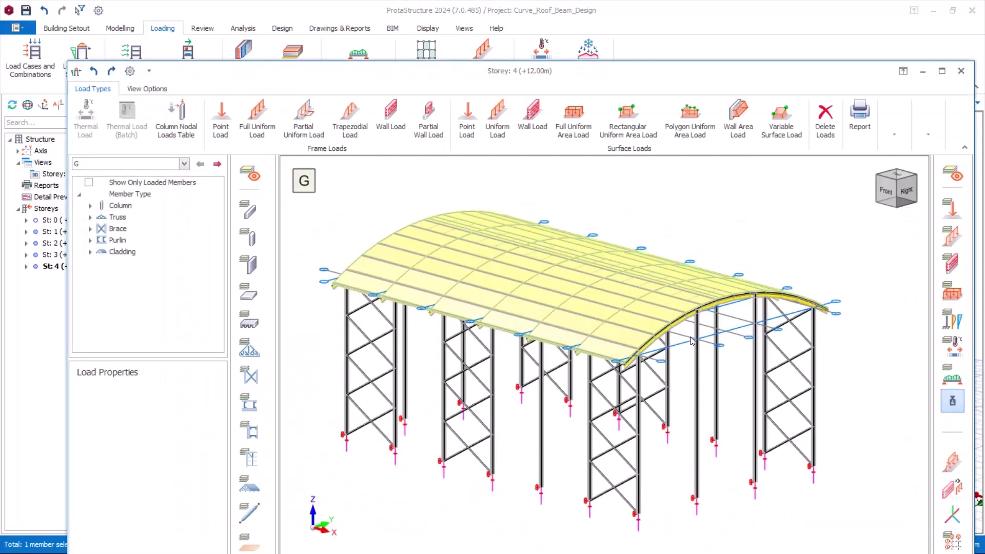
scroll(697, 295, down, 4)
middle_drag(701, 331, 522, 277)
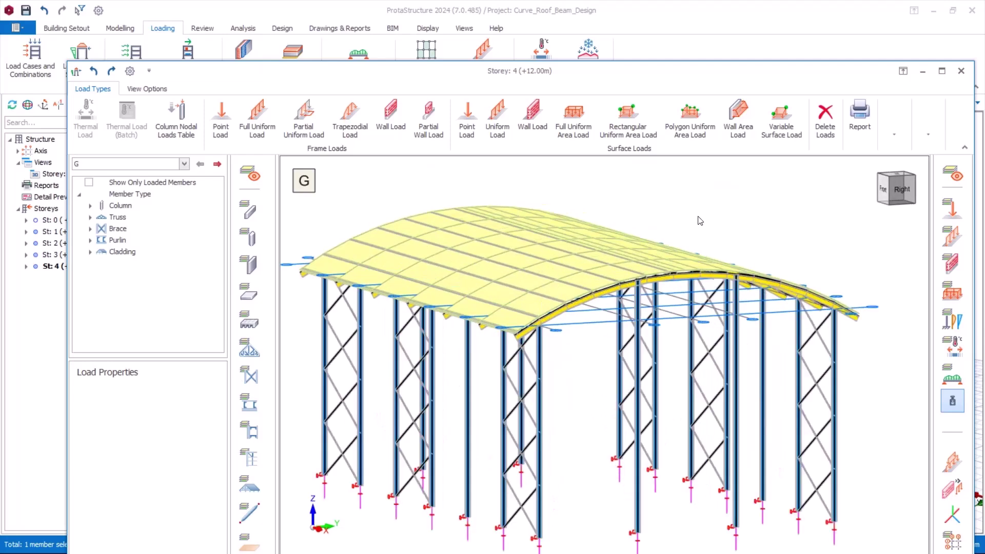
click(961, 71)
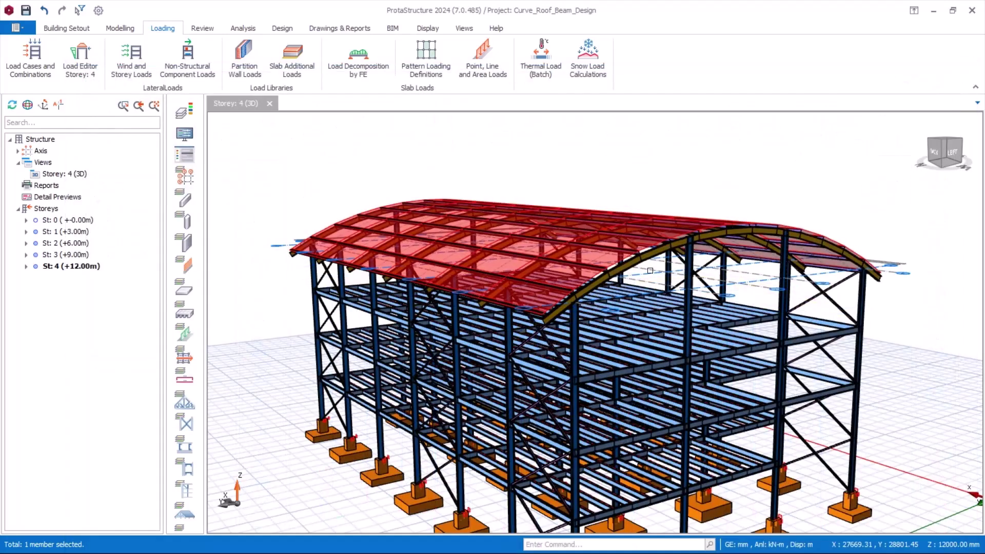
Step: Open the load editor for the selected roof cladding
right_click(578, 143)
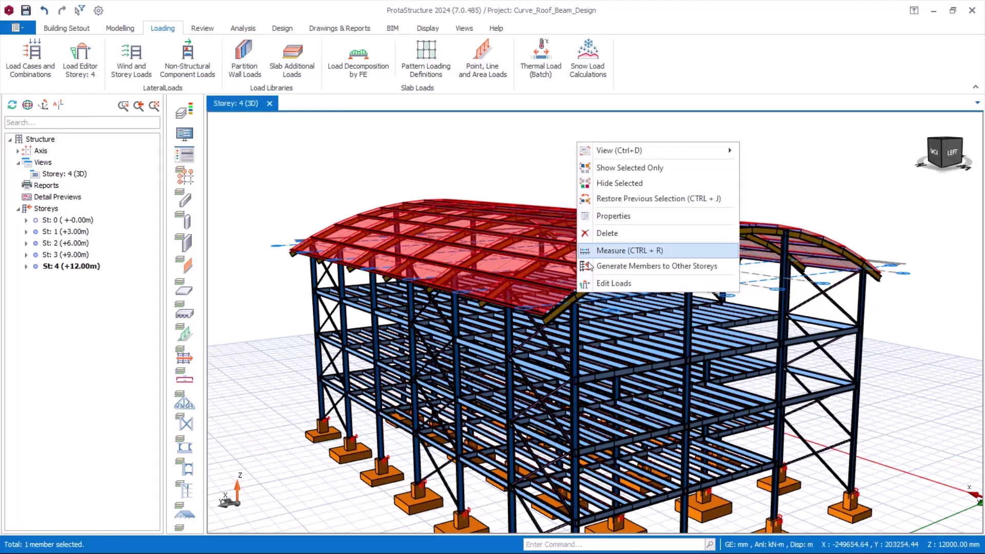
click(606, 285)
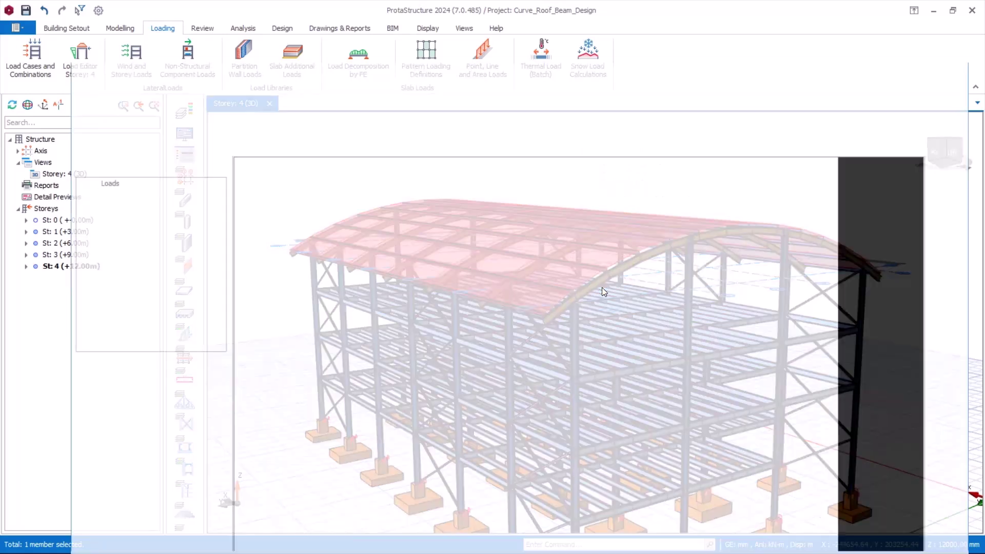
middle_drag(586, 411, 519, 403)
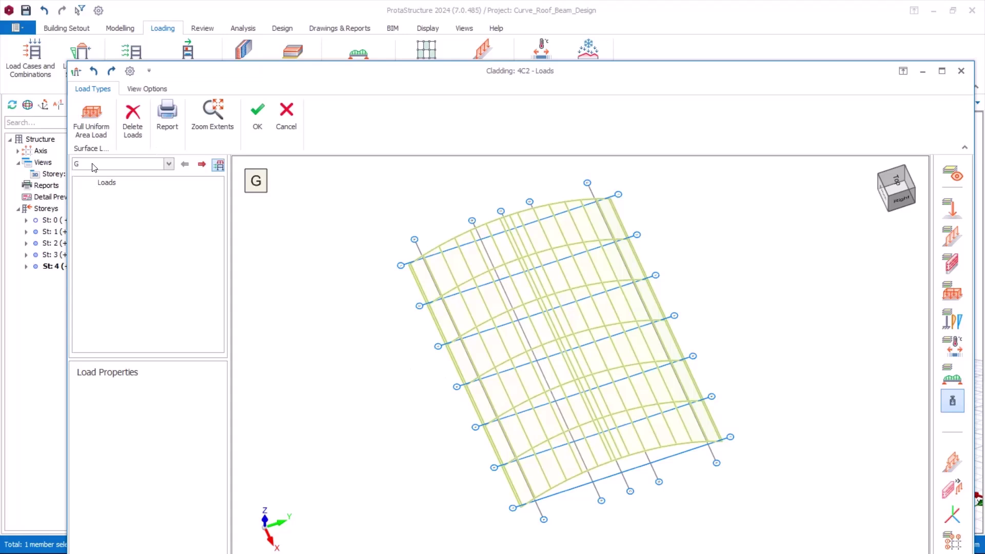
Step: Apply a full uniform area load of 0.50 kN/m2 in the gravity direction to all cladding panels under load case G
click(92, 117)
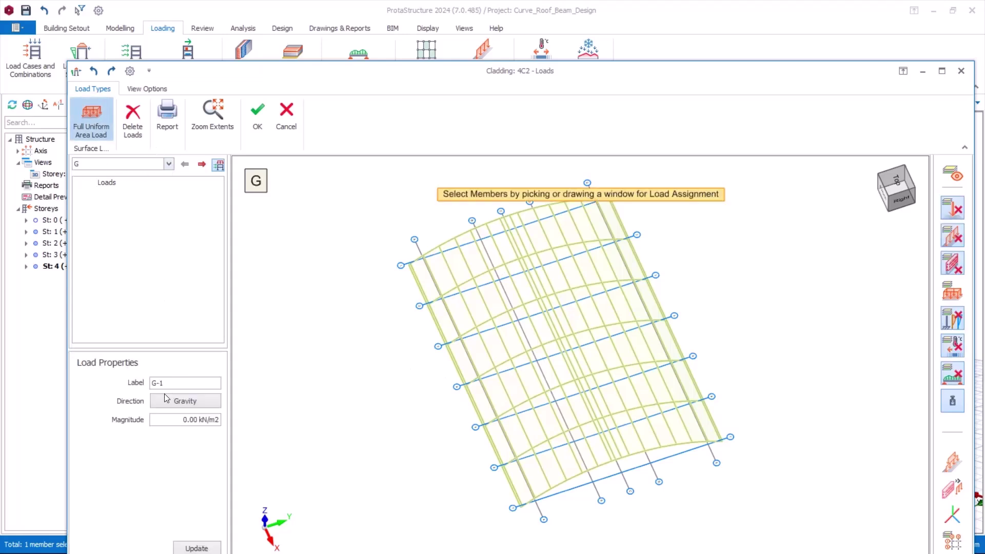
drag(190, 421, 199, 424)
text(50)
scroll(442, 322, down, 2)
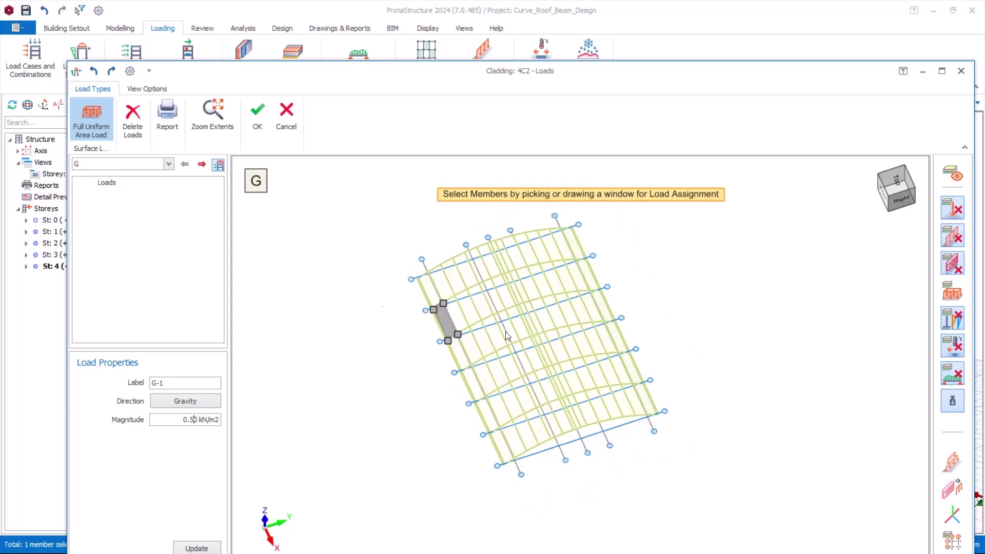
click(897, 181)
drag(382, 205, 879, 506)
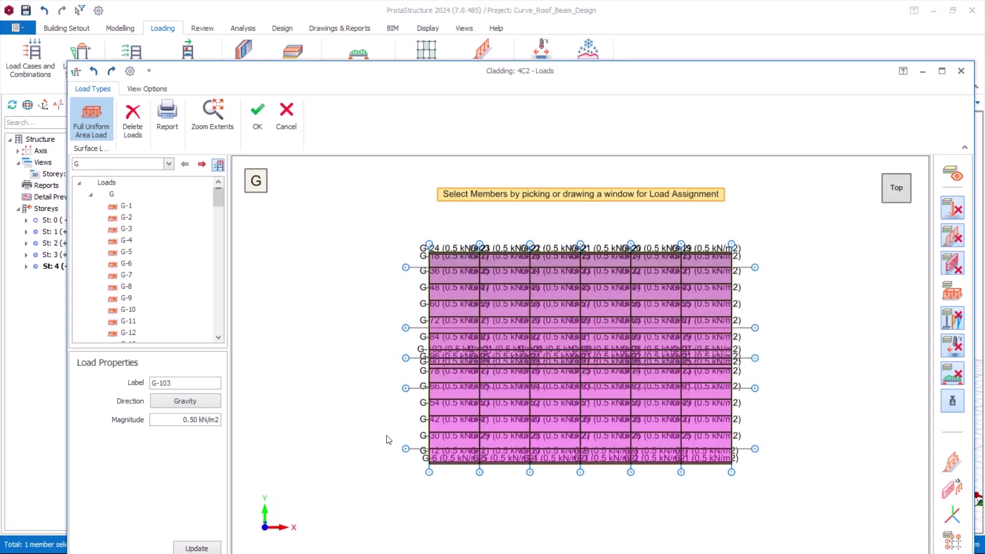
middle_drag(389, 439, 382, 402)
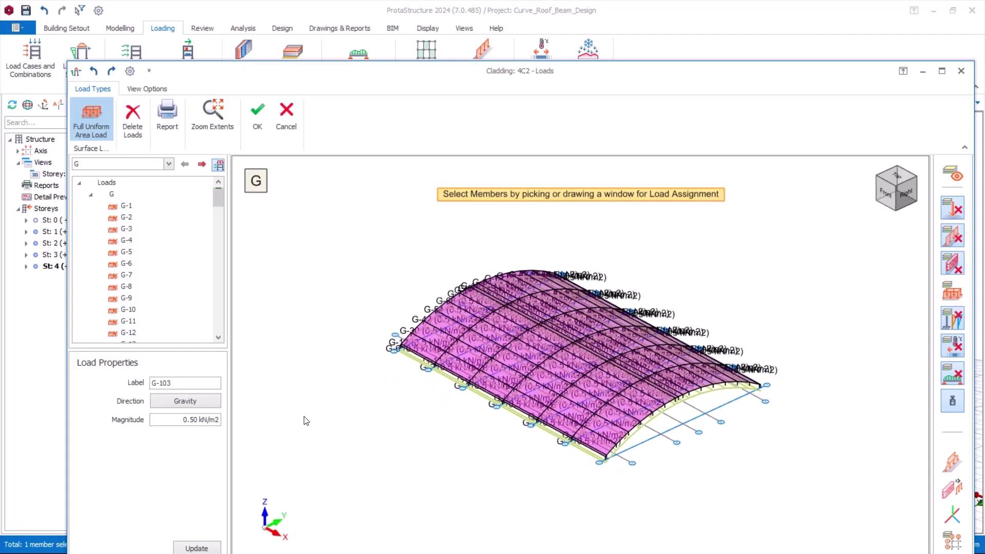
Step: Apply a full uniform area load of 0.70 kN/m2 in the gravity direction to all cladding panels under load case Q
click(168, 164)
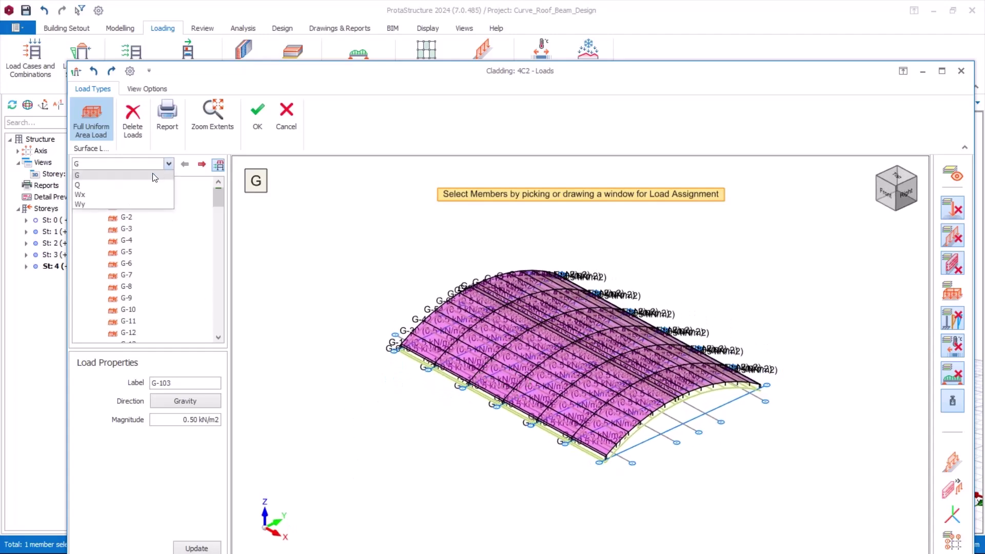
click(106, 179)
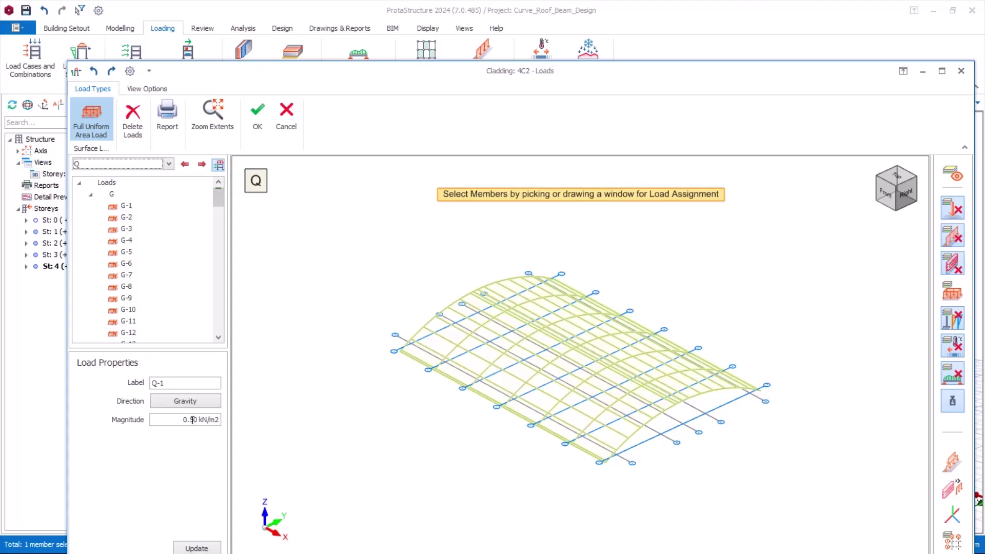
drag(192, 422, 193, 420)
text(7)
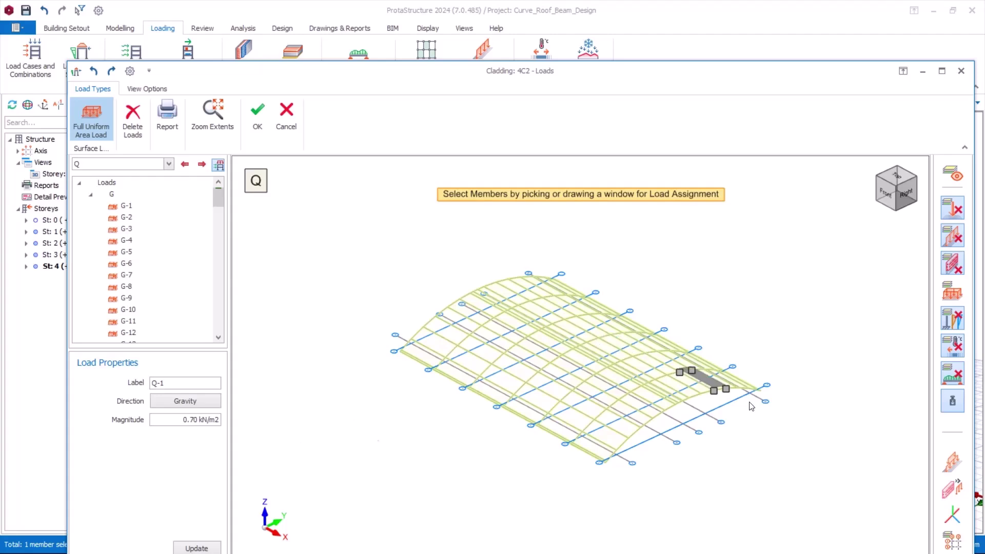
click(898, 184)
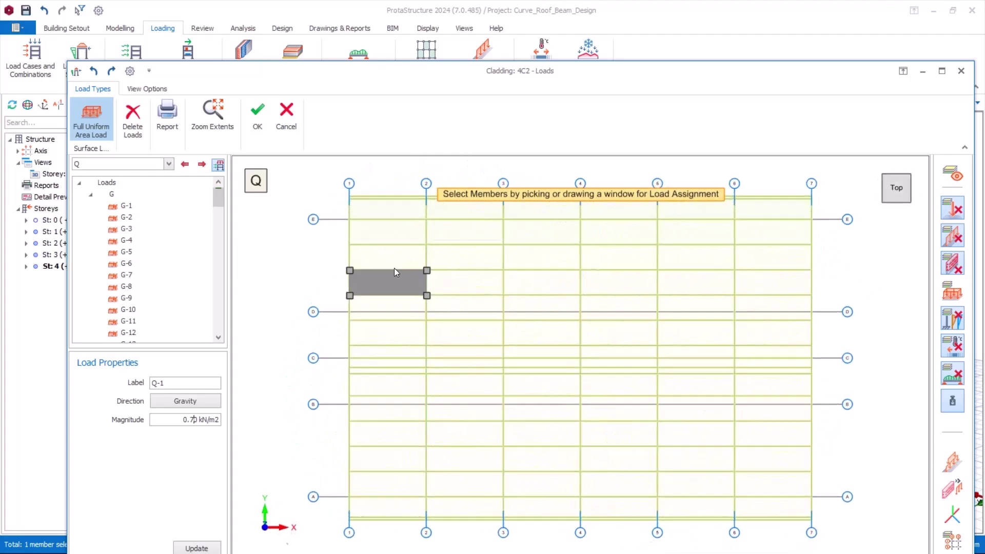
drag(340, 198, 817, 521)
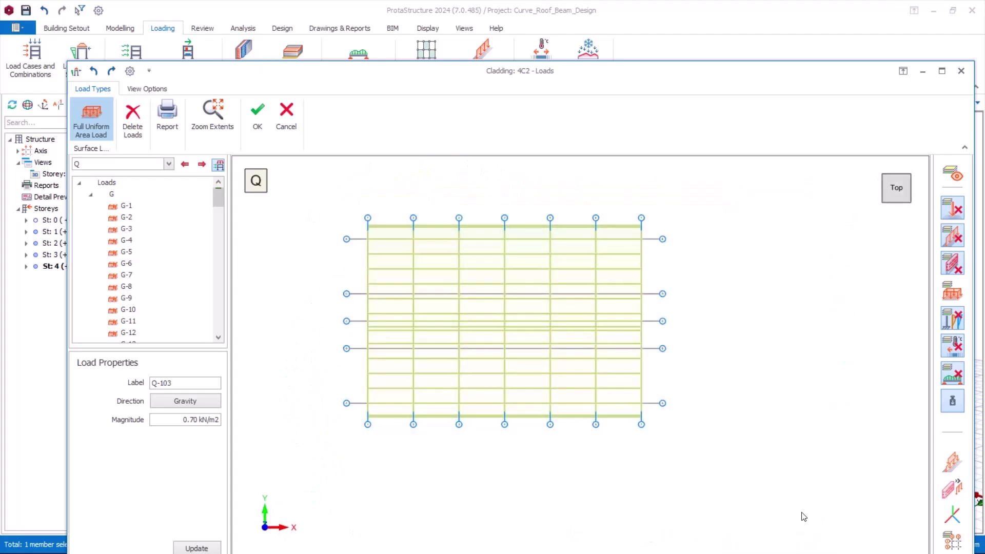
middle_drag(610, 453, 540, 313)
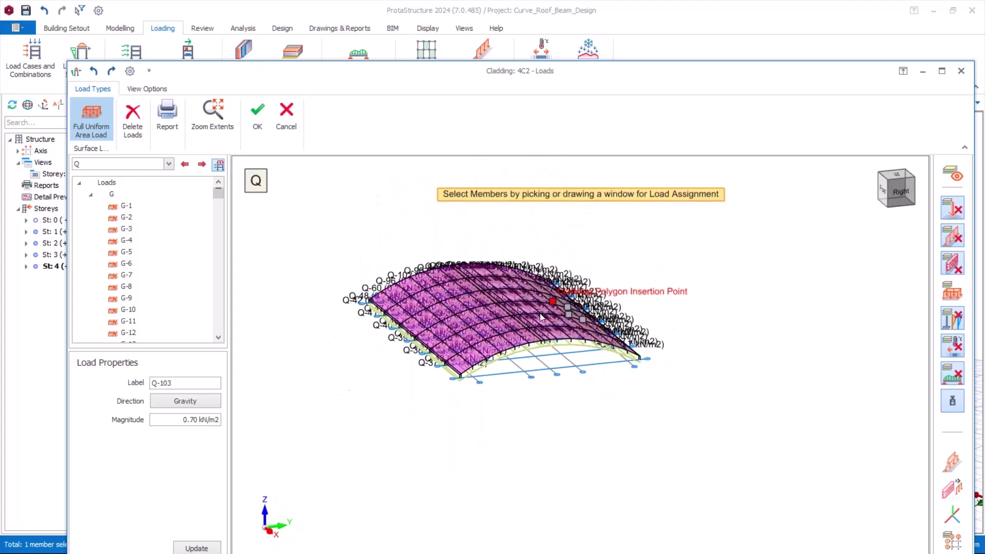
Step: Compare the cladding panel loads of cases G and Q, and accept the cladding loads
click(155, 163)
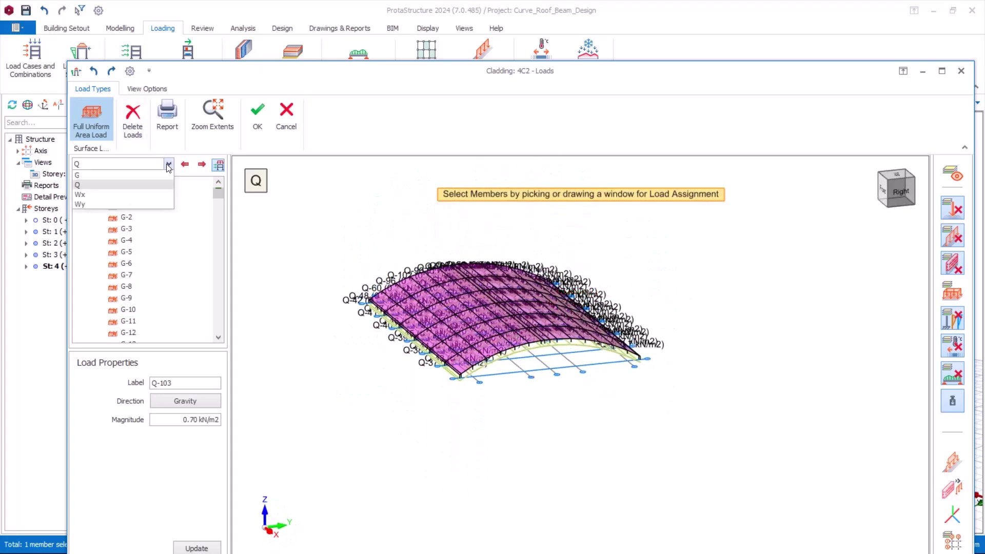
click(80, 176)
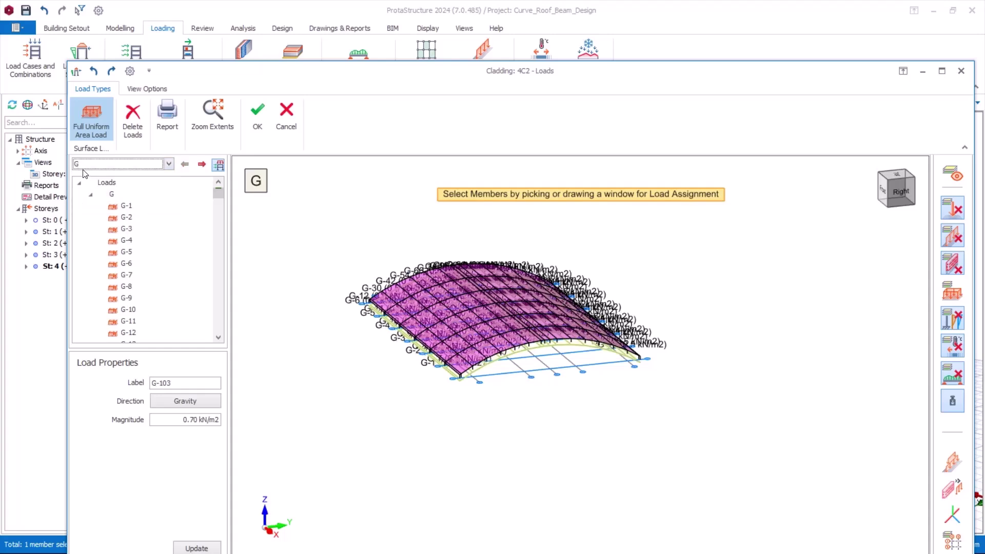
scroll(526, 287, up, 3)
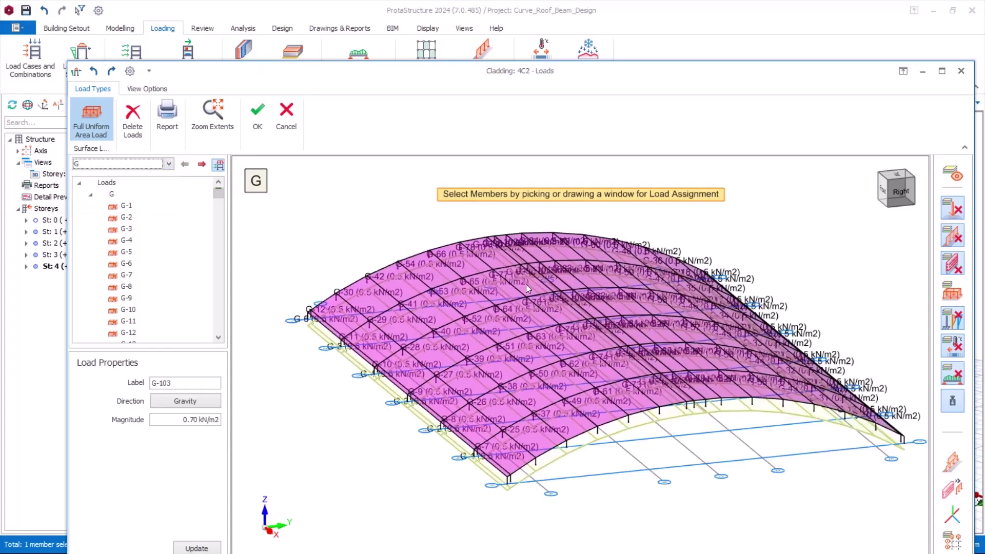
click(146, 164)
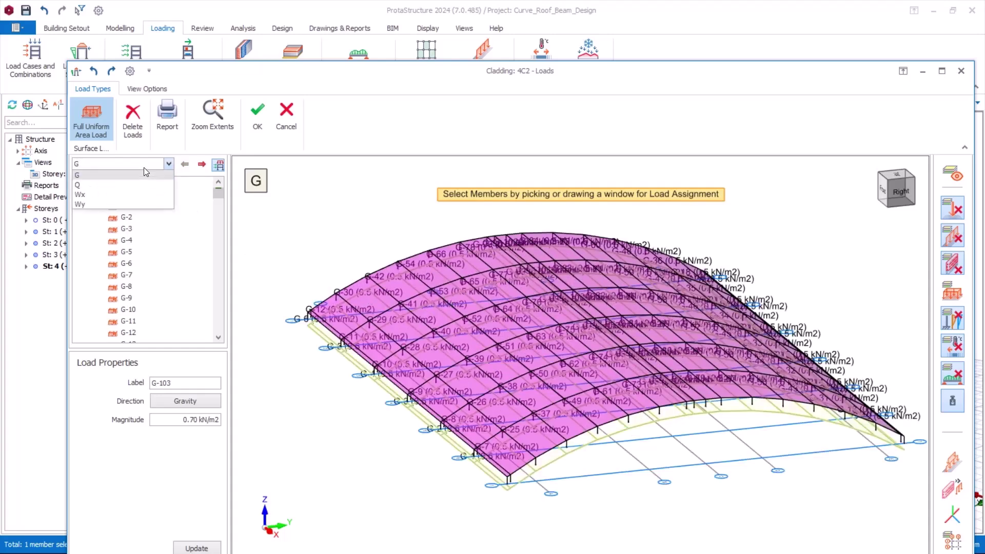
click(85, 188)
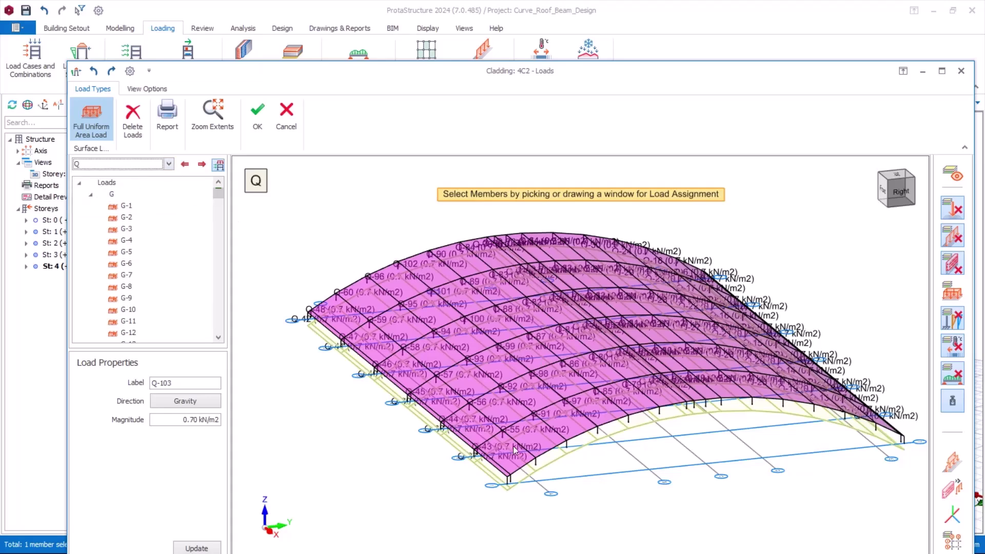
click(158, 165)
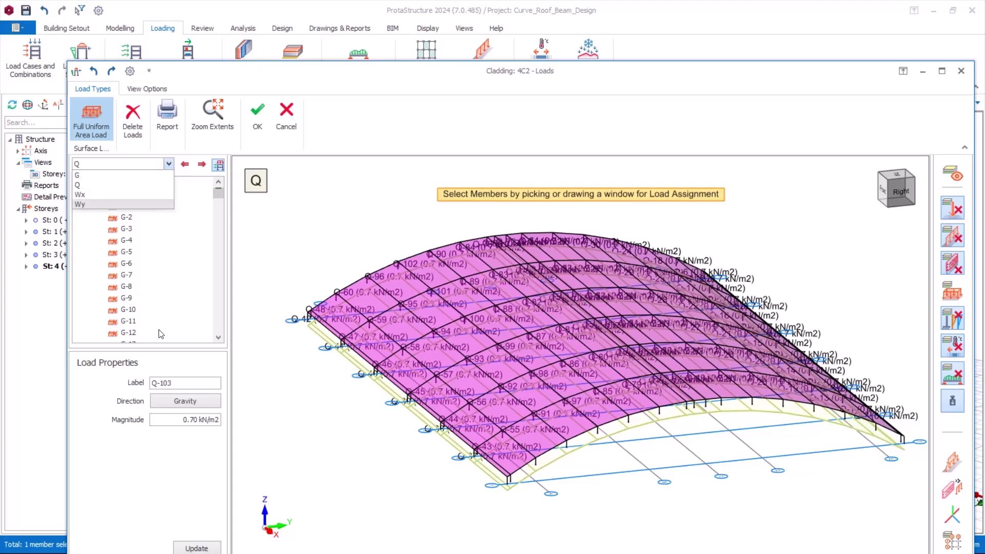
click(175, 455)
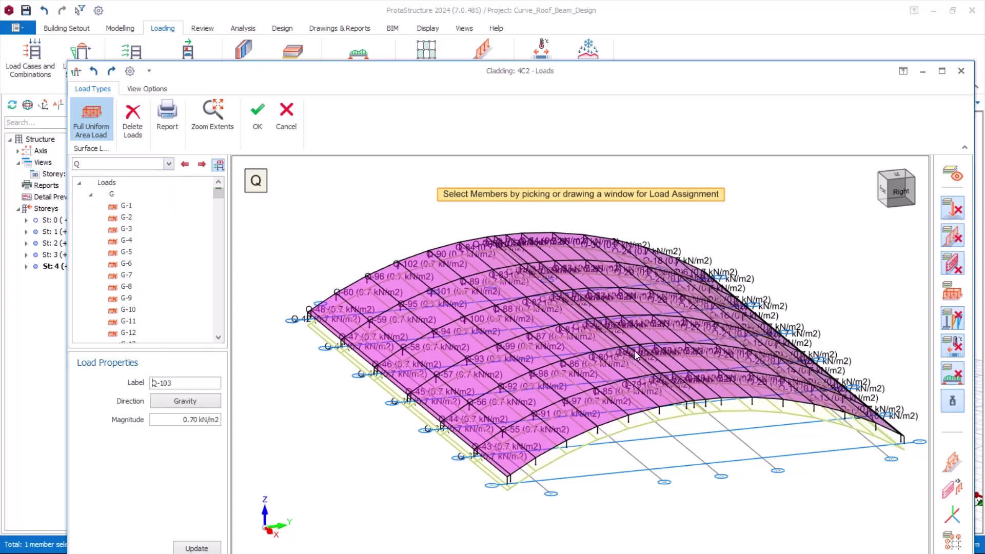
click(261, 124)
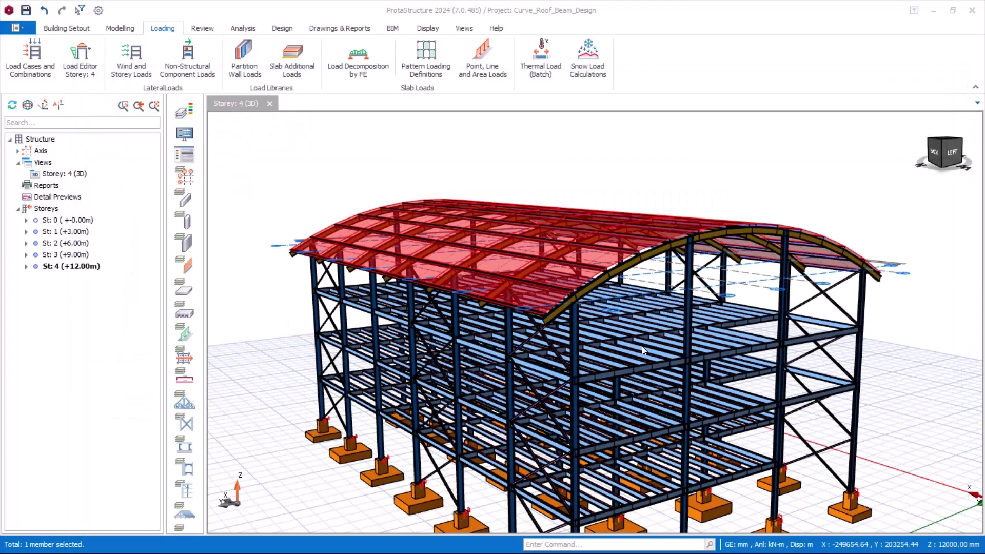
Step: Set the wind load parameters to 45 m/s basic wind speed, 0.7 kPa minimum pressure and building category Steel, and apply them
middle_drag(641, 346, 503, 277)
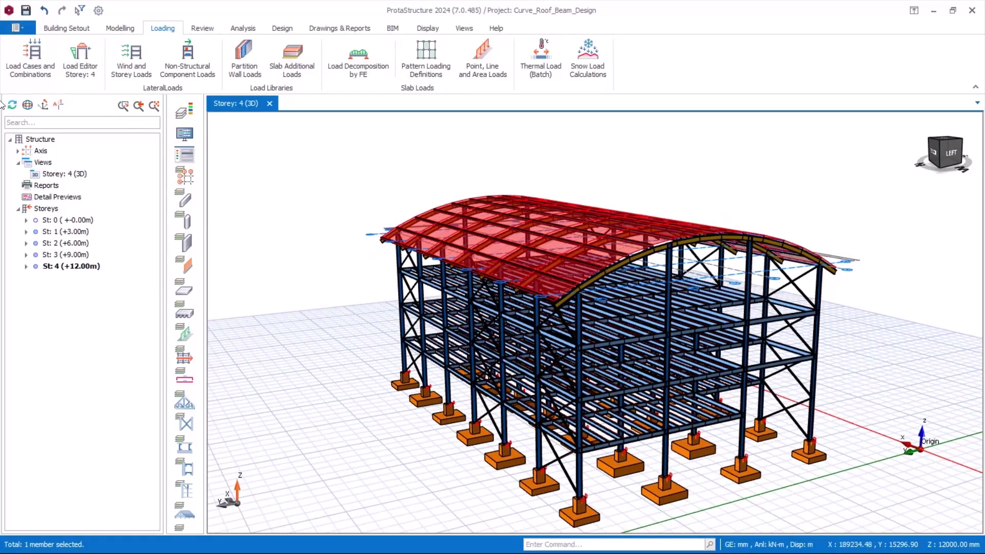
click(136, 71)
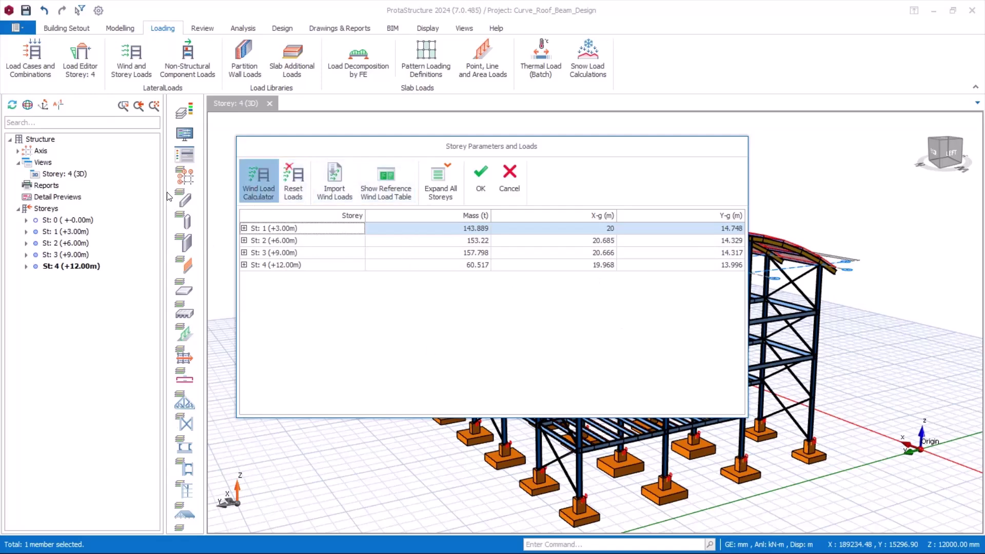
click(258, 174)
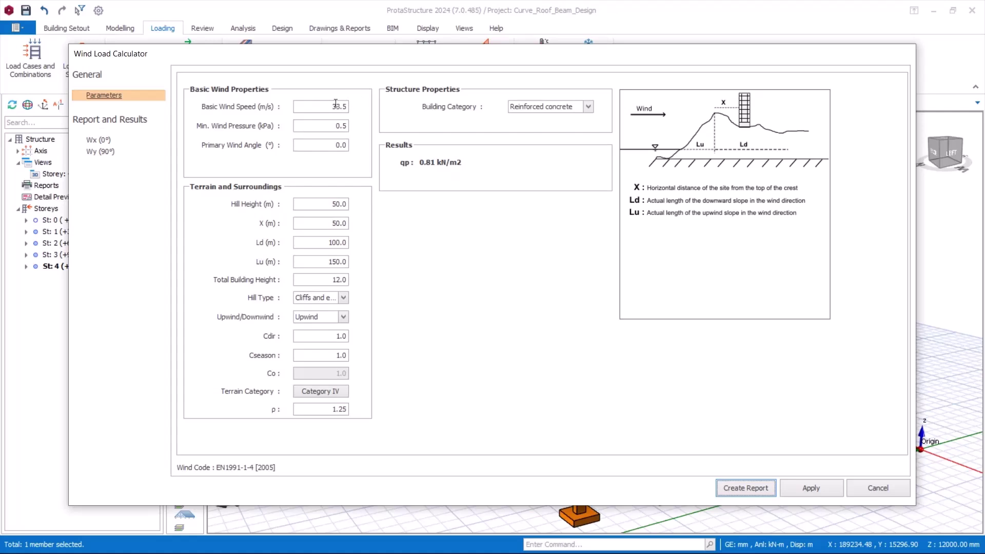
double_click(318, 108)
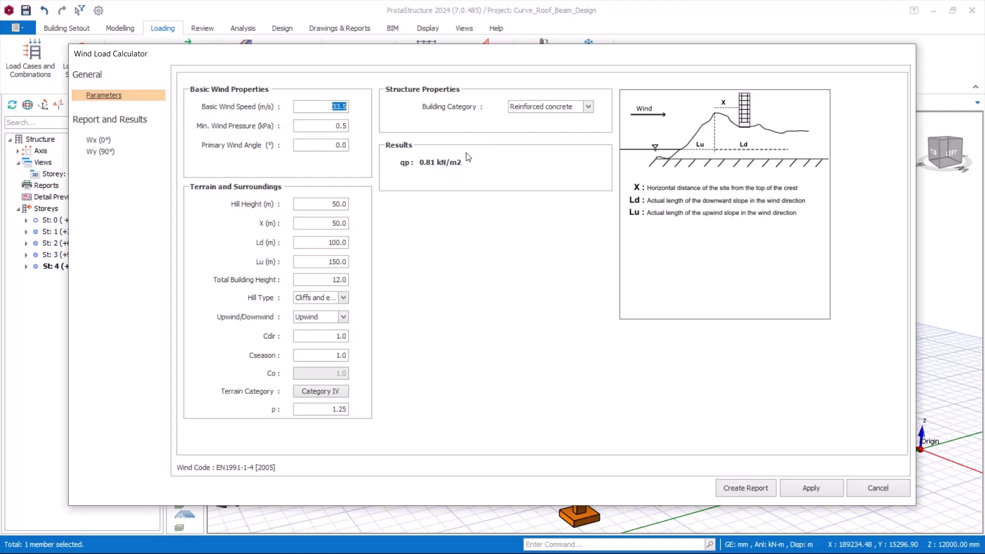
text(45)
click(559, 112)
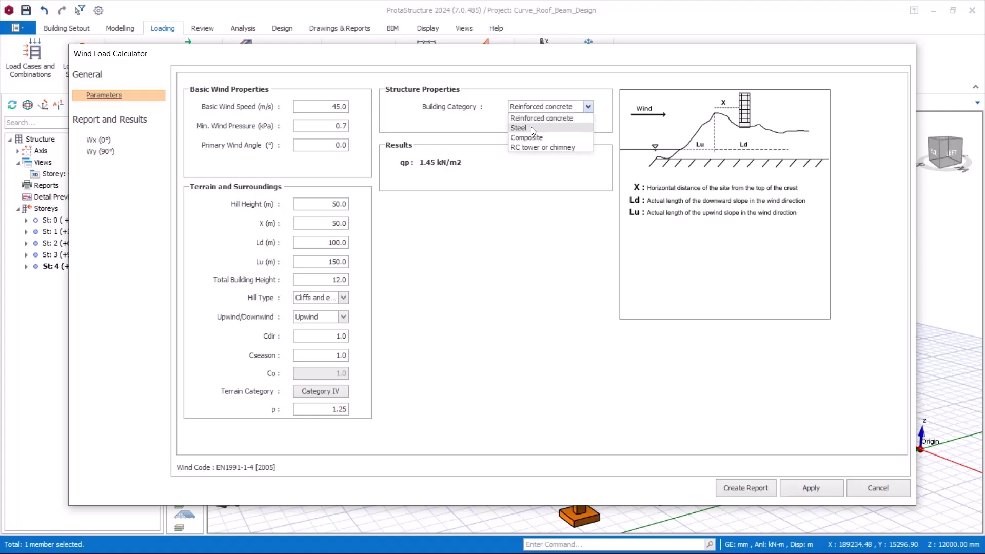
click(531, 127)
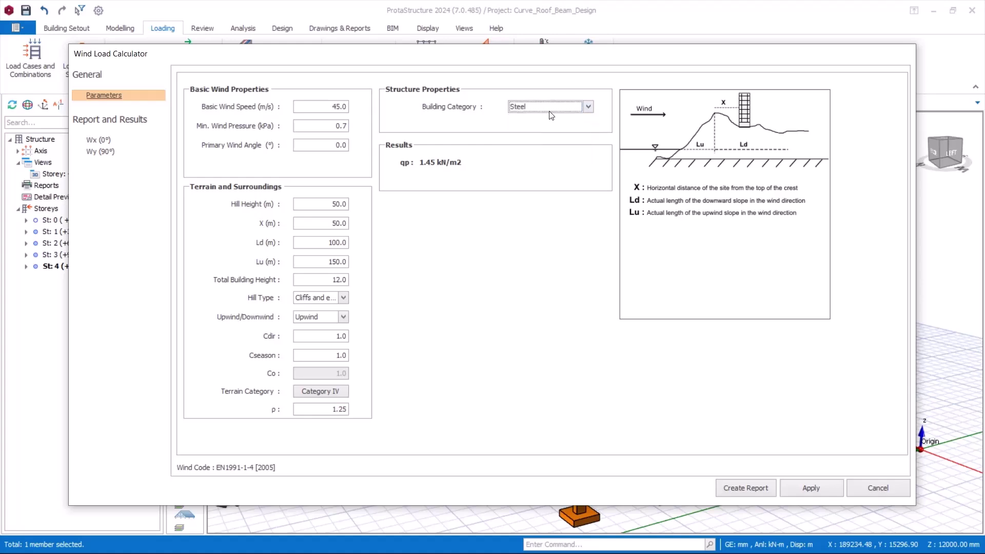
click(817, 493)
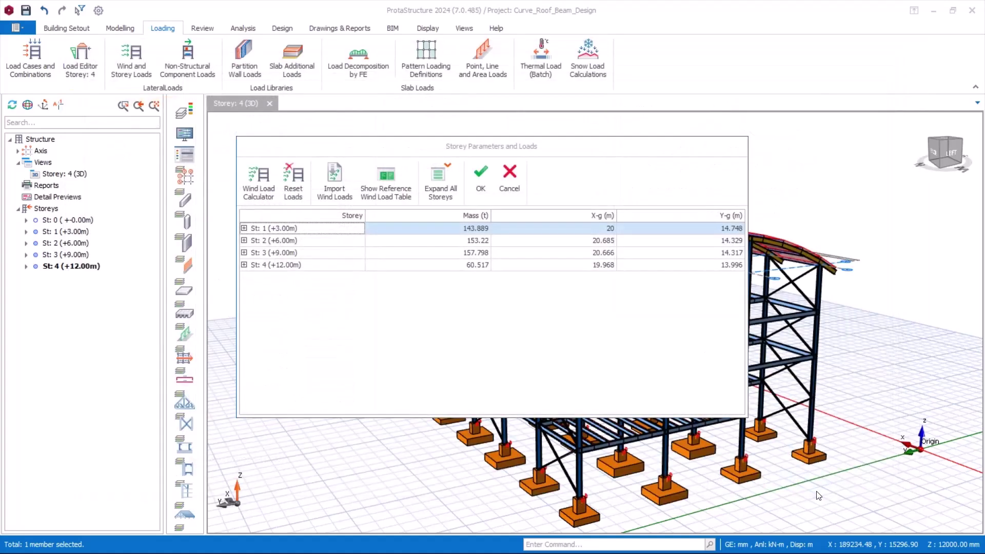
Step: Recheck the wind load parameters, reapply them and accept the storey parameters and loads
click(257, 190)
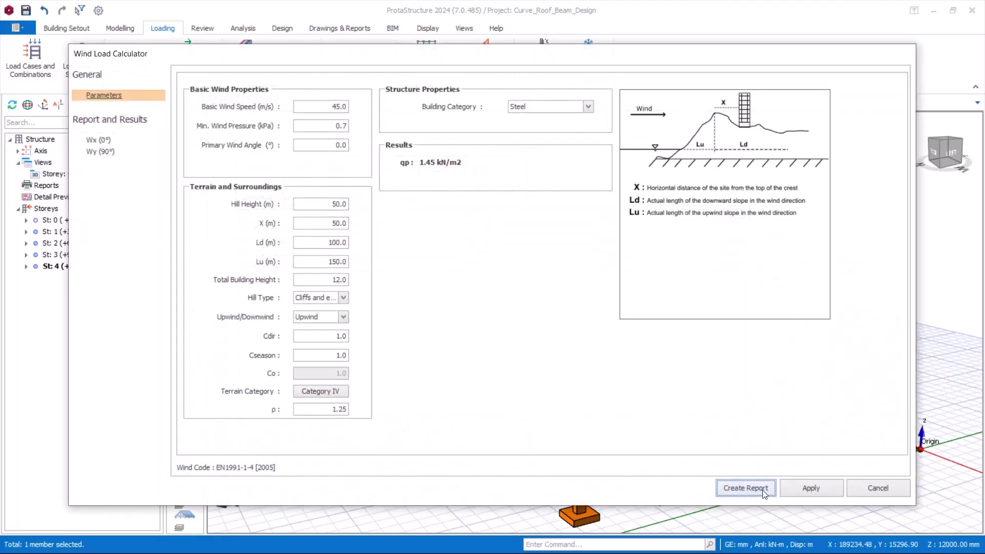
click(811, 488)
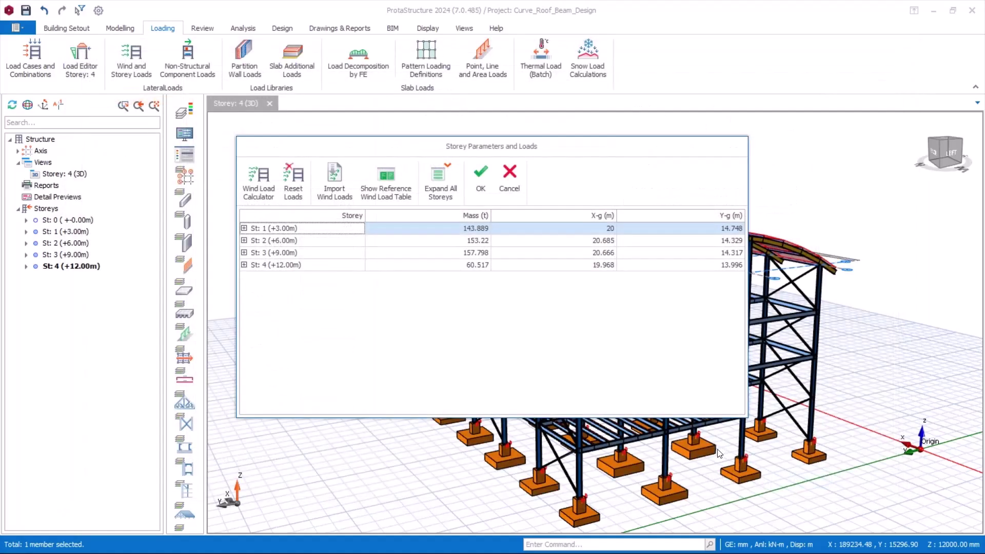
click(483, 190)
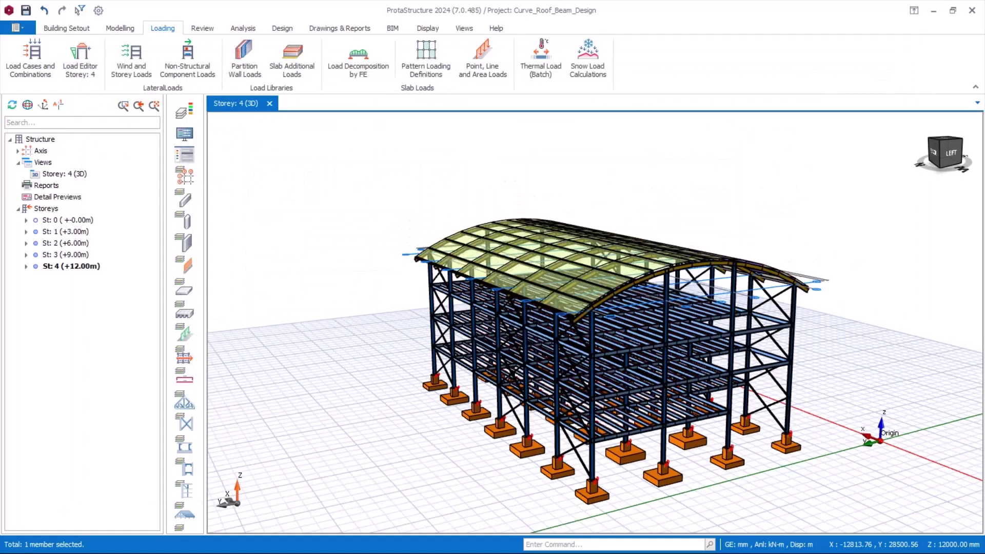
Step: Run the Building Model Check with every check enabled for all storeys, and save the project
middle_drag(669, 391, 605, 370)
scroll(584, 362, up, 4)
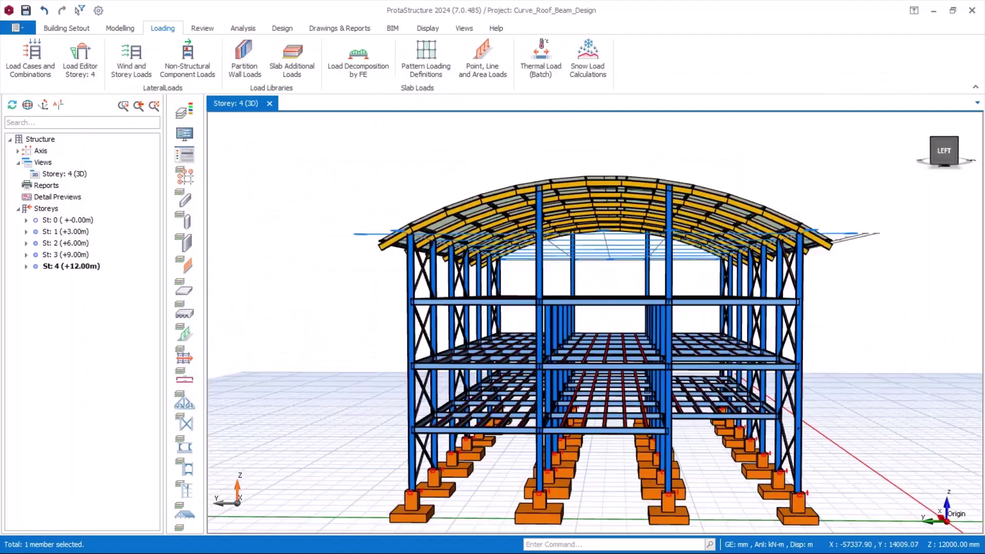
mouse_move(664, 385)
middle_down()
mouse_move(626, 420)
mouse_move(661, 419)
middle_up()
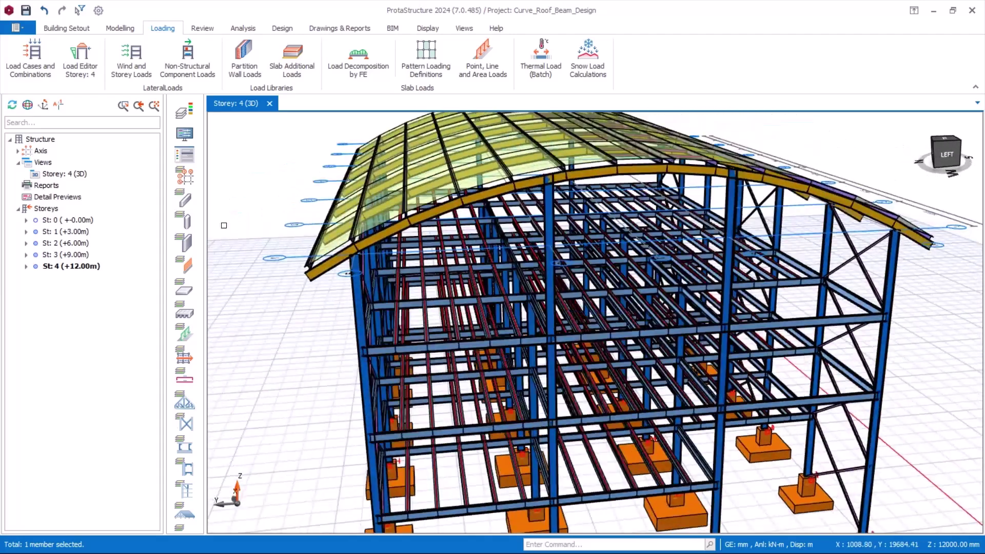
click(202, 28)
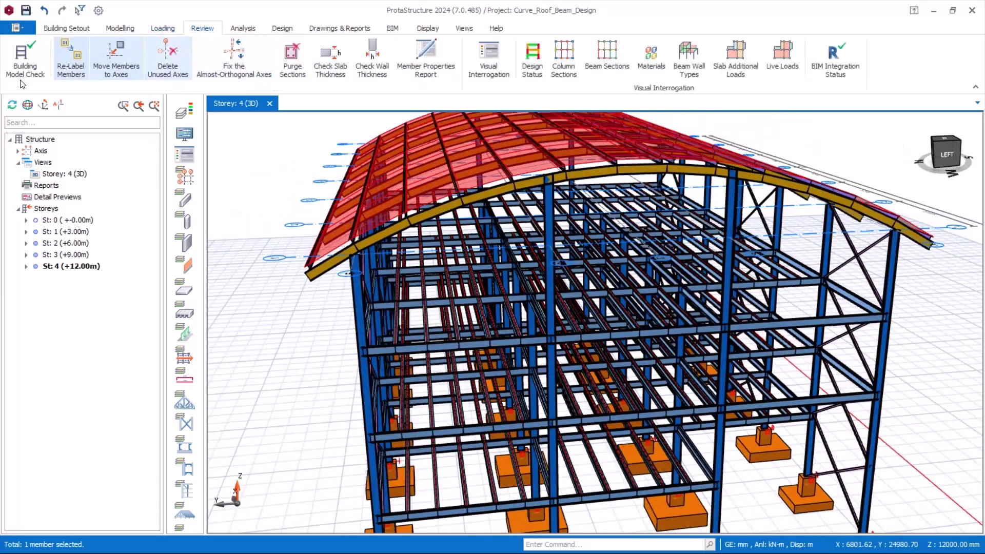
click(24, 58)
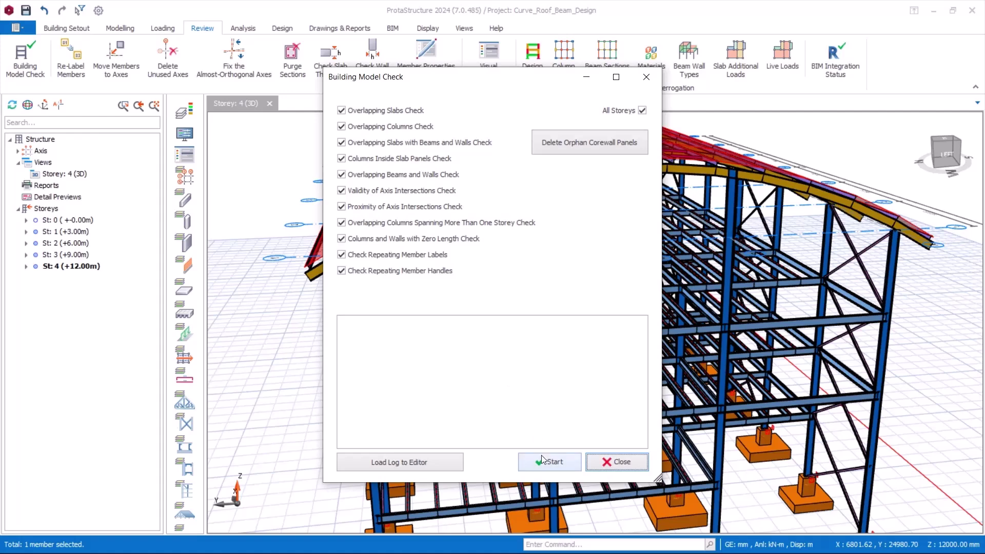
click(544, 460)
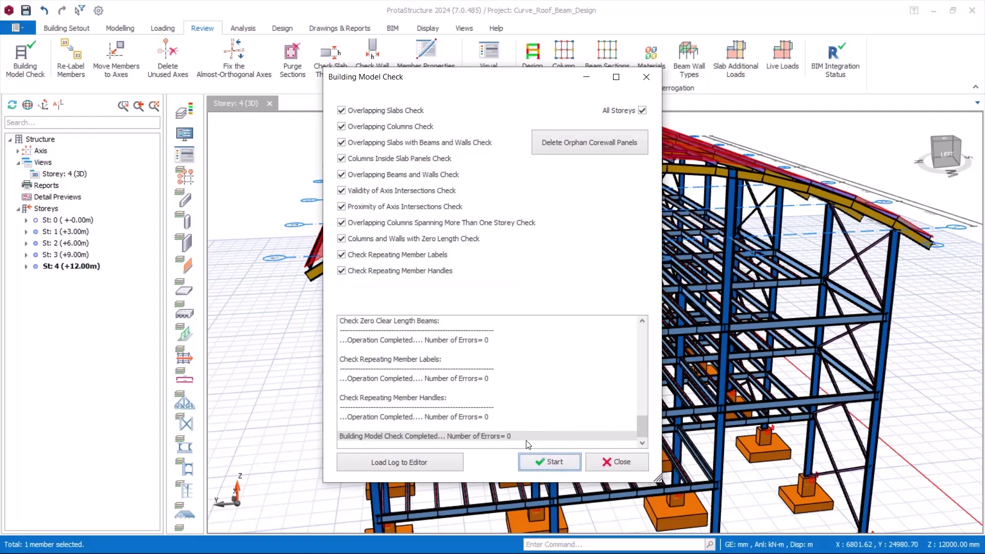
click(617, 462)
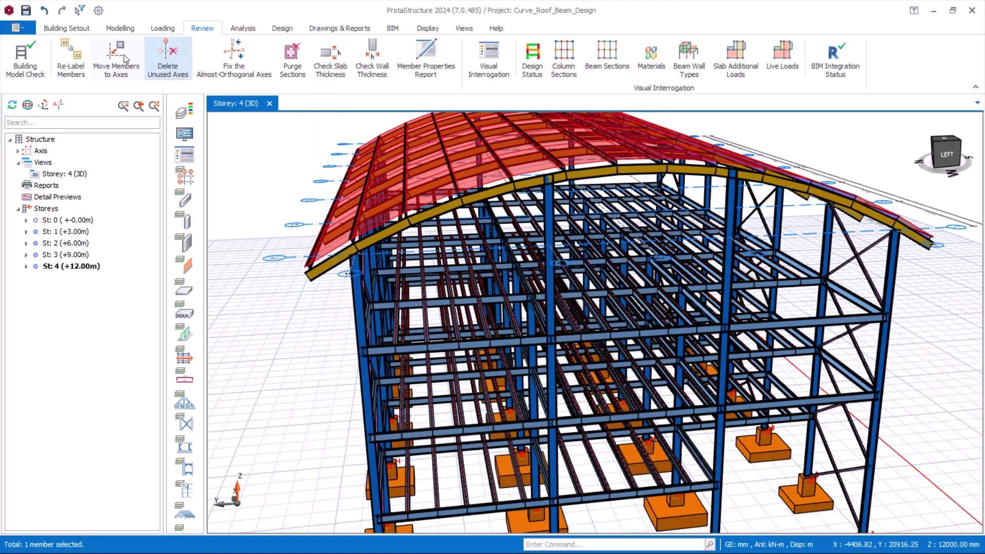
click(26, 10)
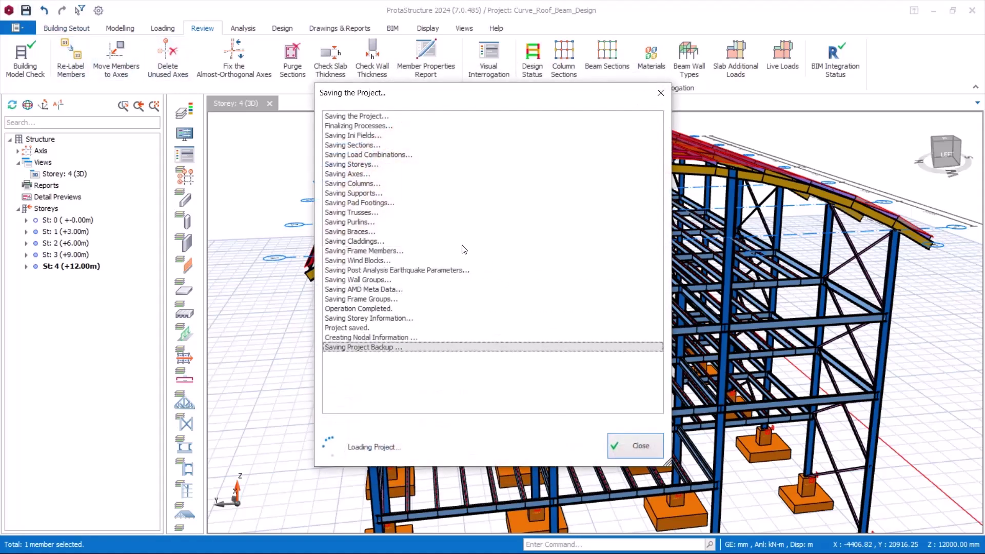
Step: Run the building analysis with only the Steel Member Design Check enabled in the batch design options, and dismiss the storey drift results
click(243, 28)
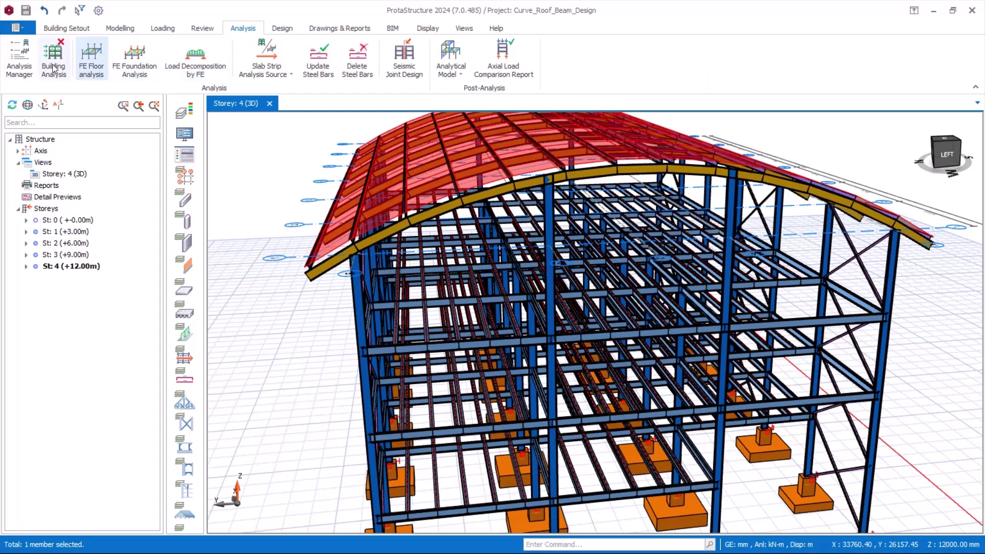
click(96, 74)
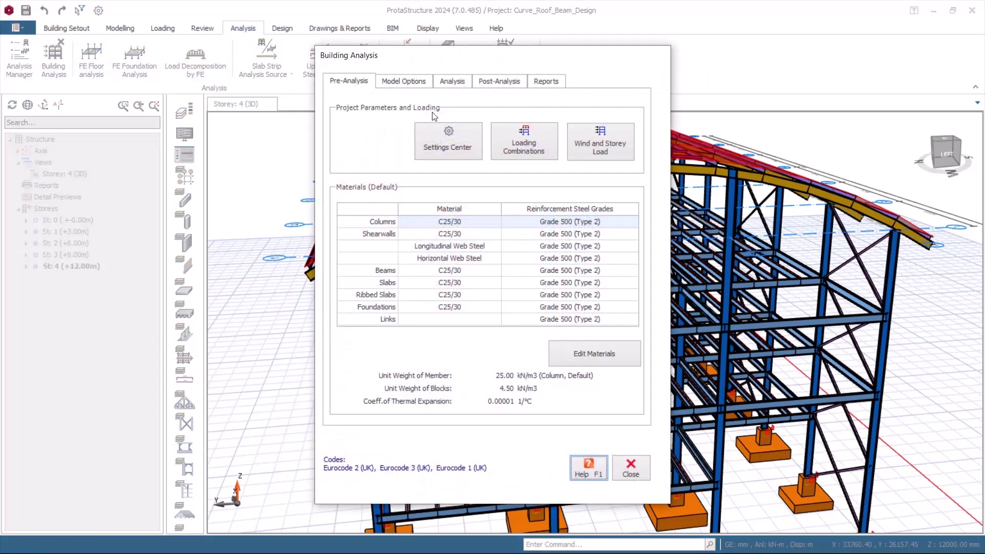
click(451, 82)
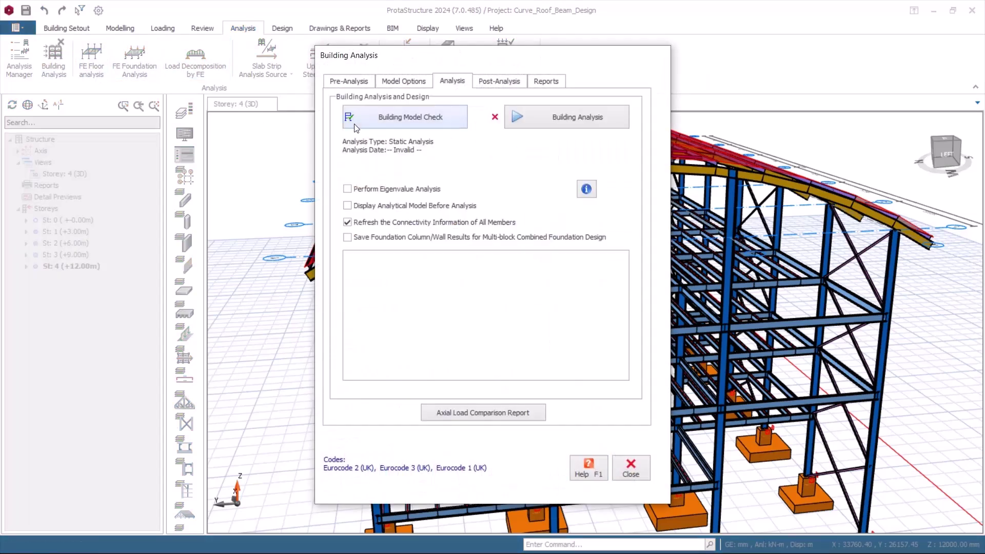
click(577, 120)
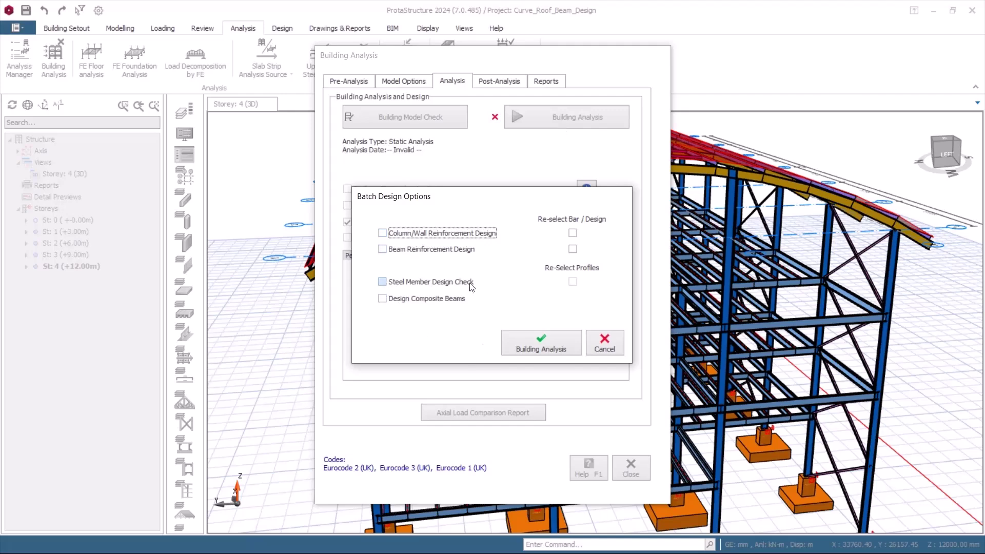
click(388, 283)
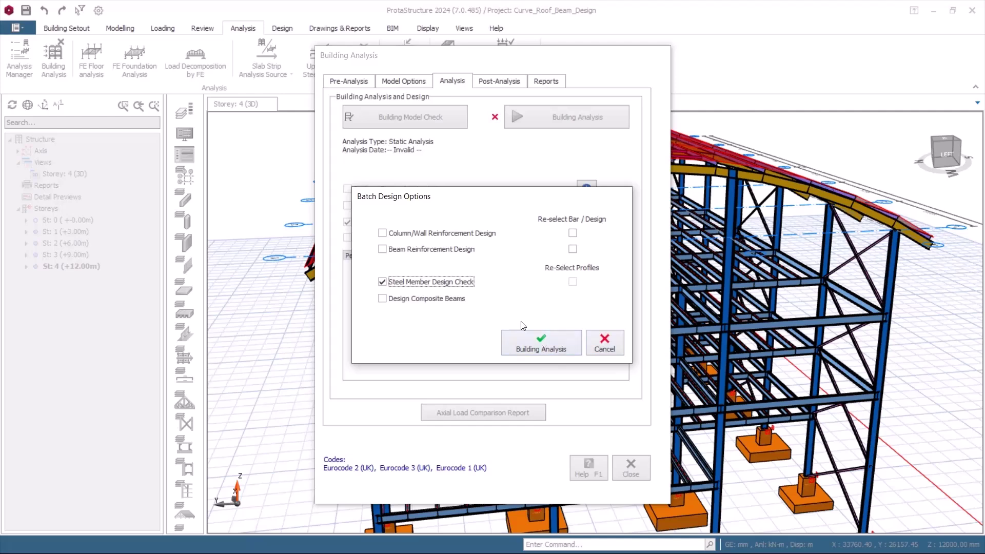
click(541, 349)
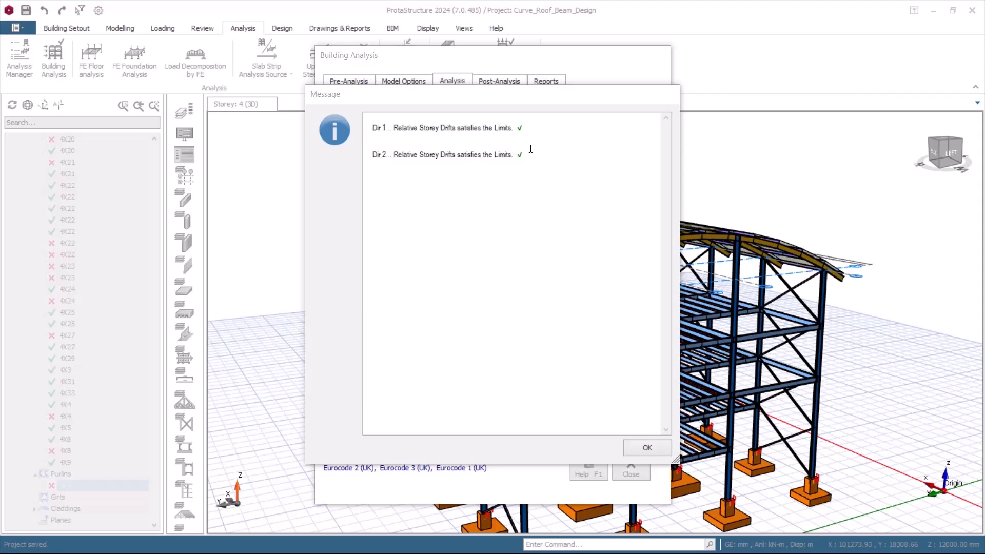
drag(483, 101, 544, 58)
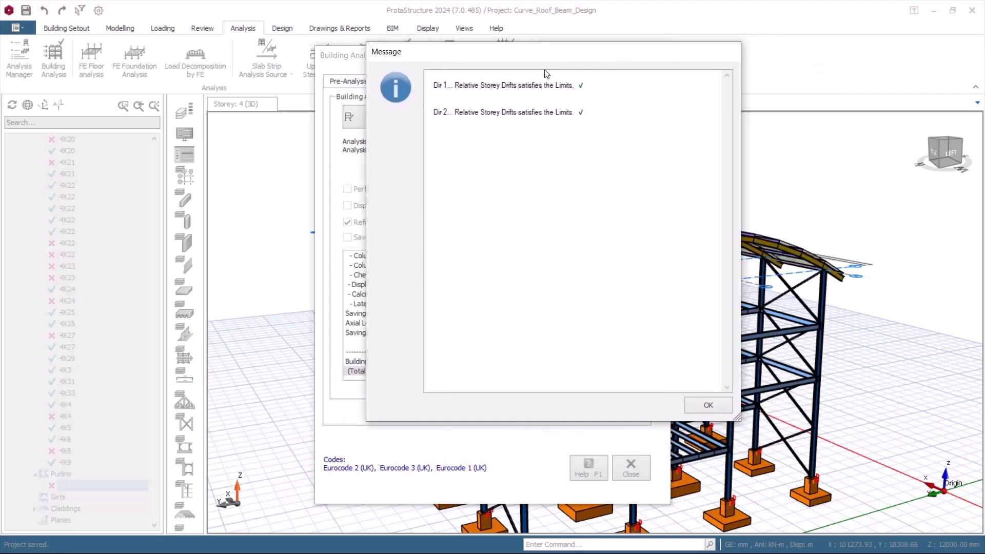
click(716, 405)
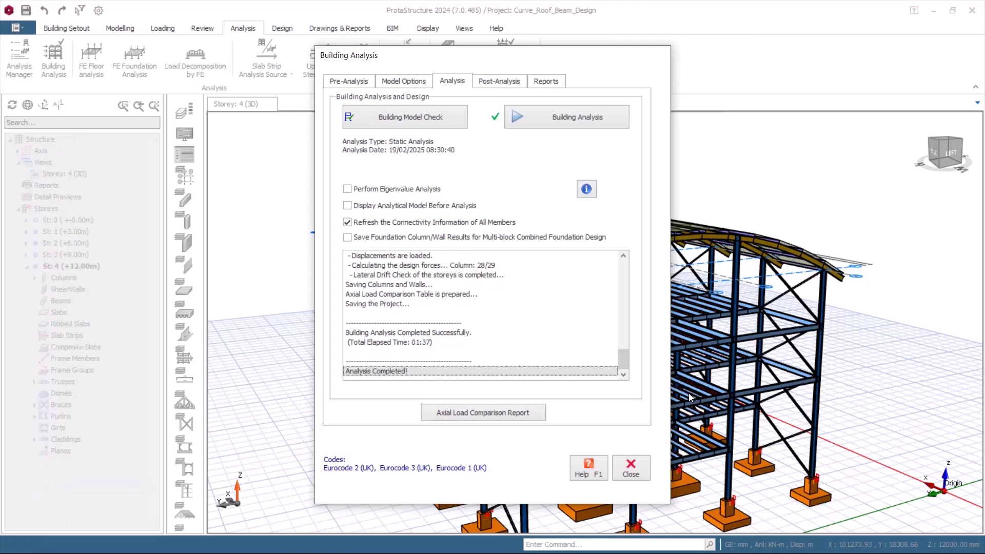
click(630, 467)
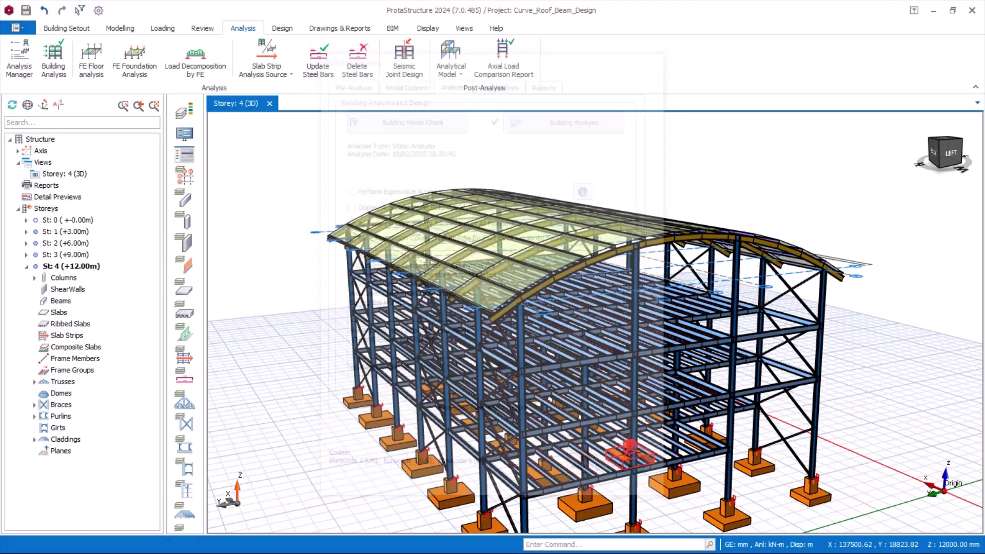
Step: Open the steel truss design check for the curved end roof beam 4T1
middle_drag(666, 308, 598, 221)
scroll(614, 247, up, 5)
click(597, 218)
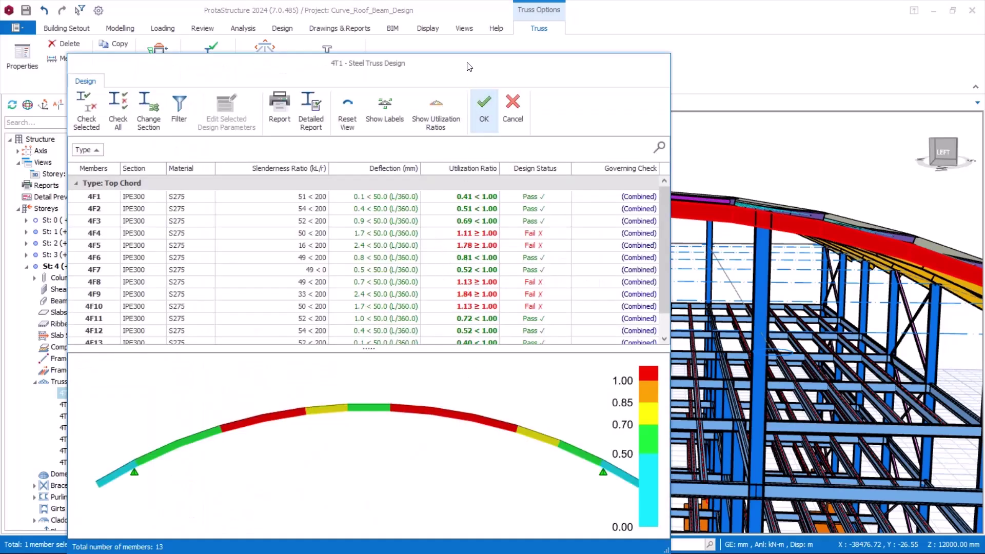
drag(468, 64, 563, 39)
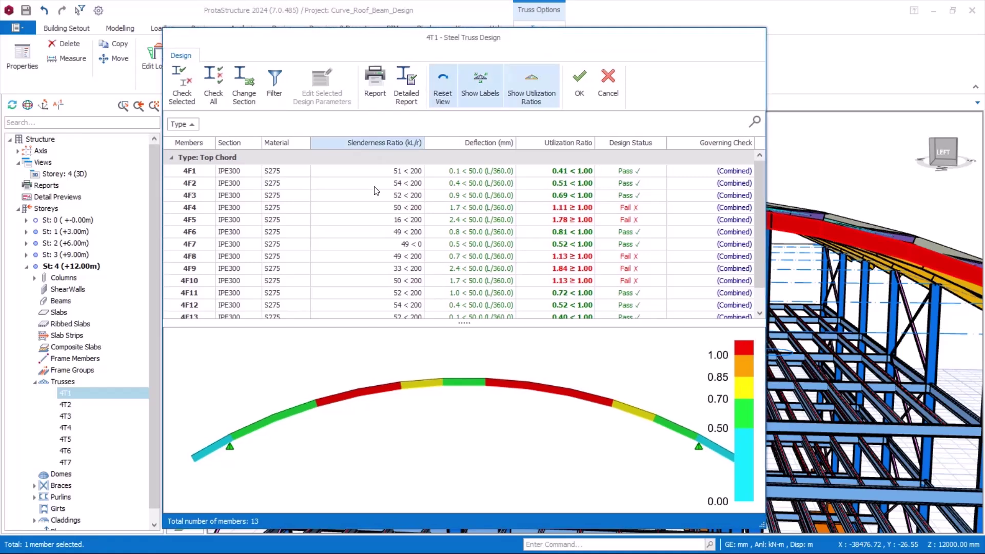
Step: Try section IPE330 for the top chord members of roof beam 4T1
click(247, 100)
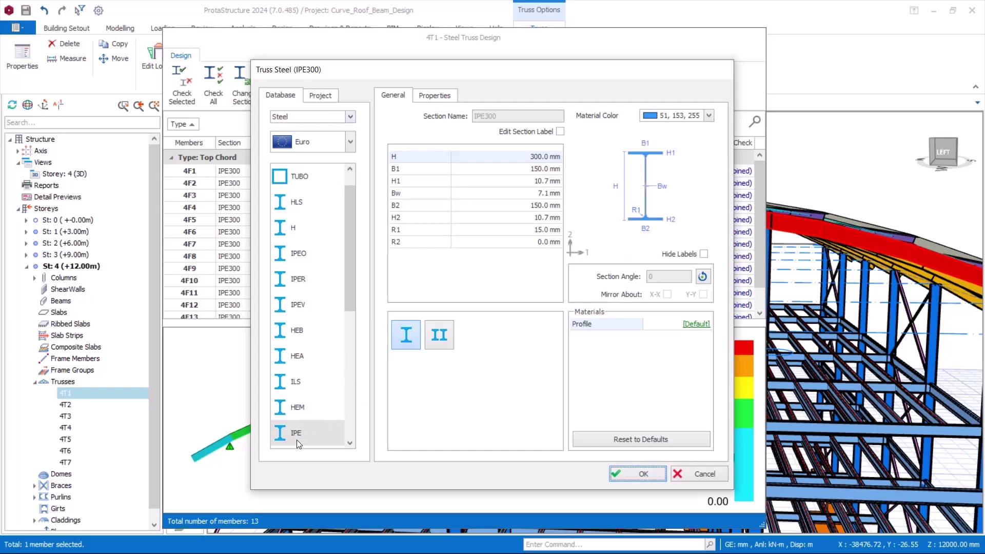
click(296, 433)
click(399, 284)
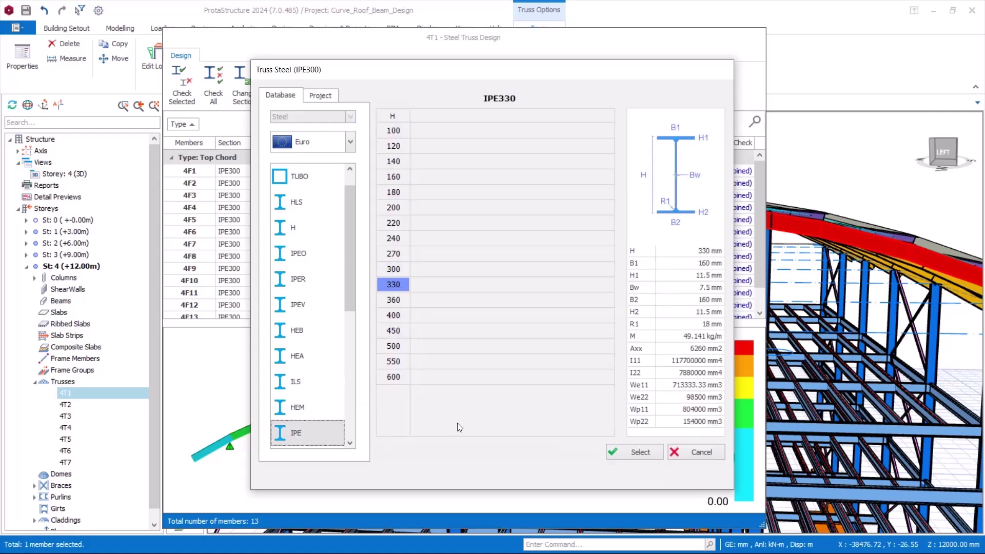
click(643, 451)
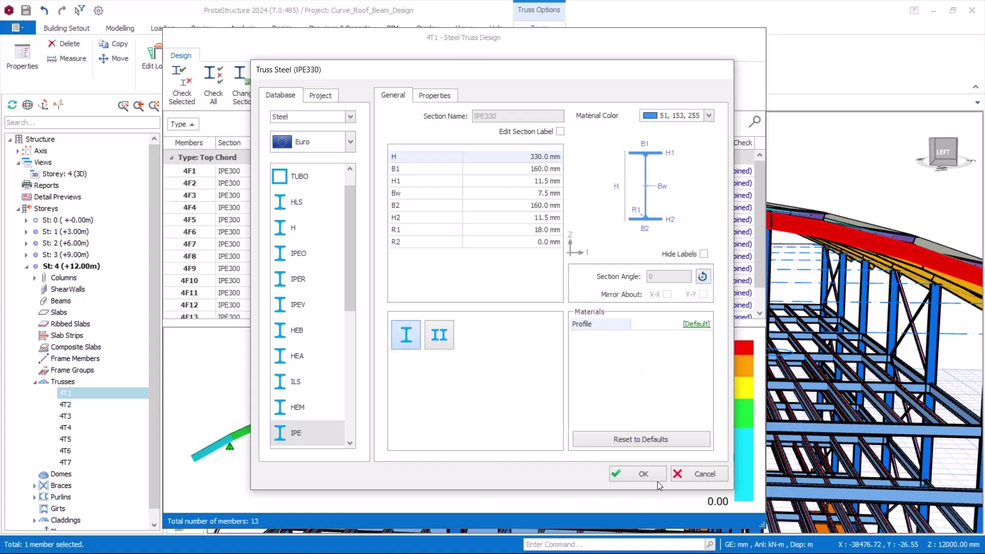
click(641, 474)
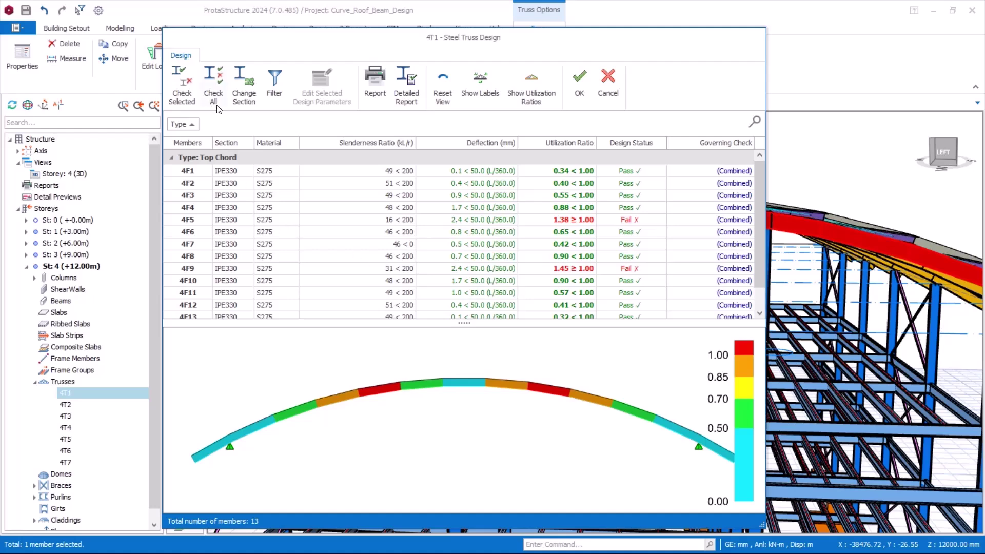
Step: Try the larger section IPE360 for the top chord members of roof beam 4T1
click(246, 97)
click(318, 433)
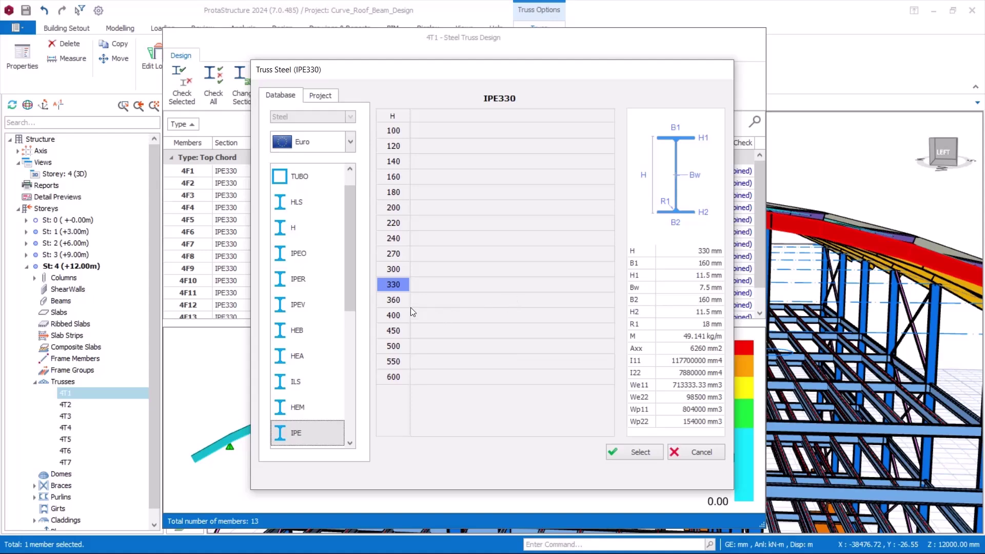
click(392, 298)
click(645, 454)
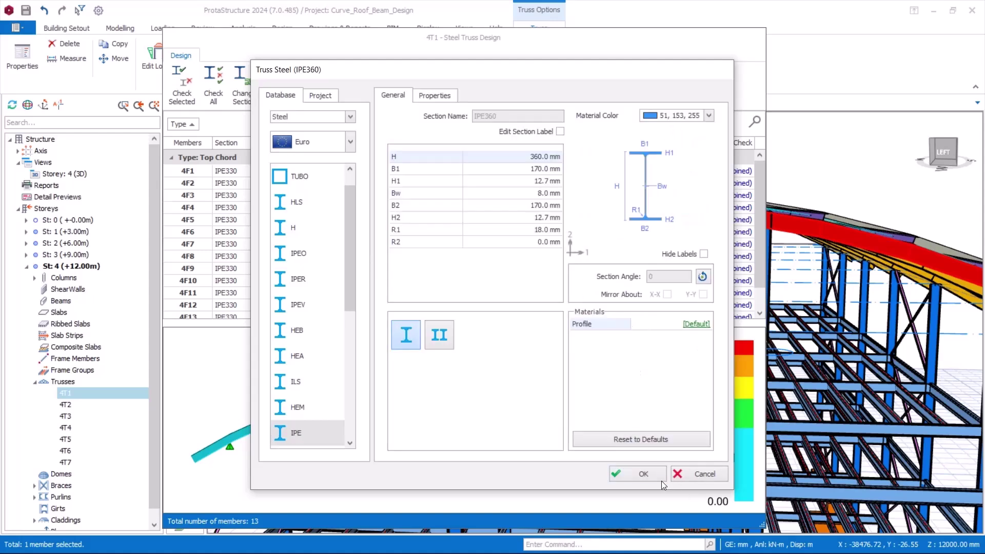
click(648, 475)
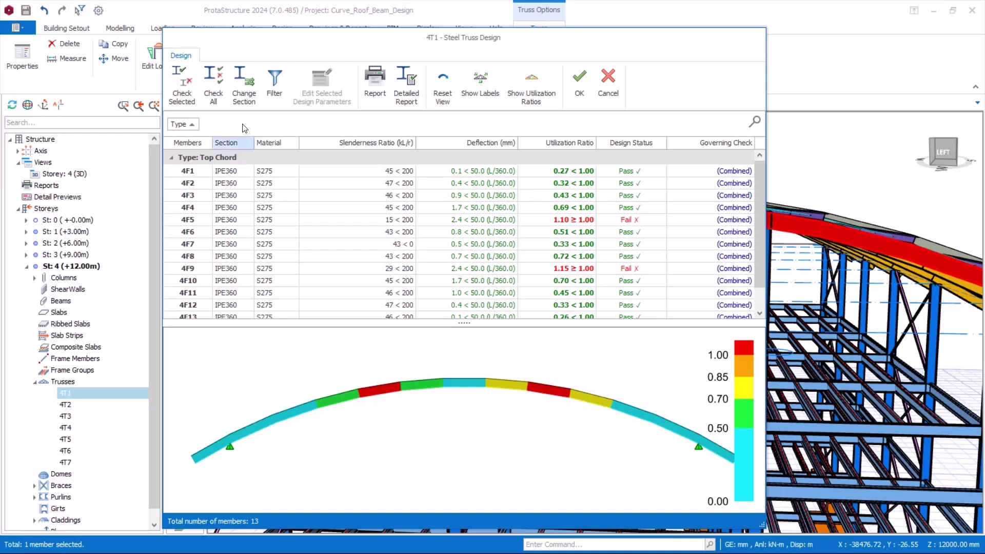
Step: Change the section of the top chord members of roof beam 4T1 to IPE400 and accept the truss design
click(248, 101)
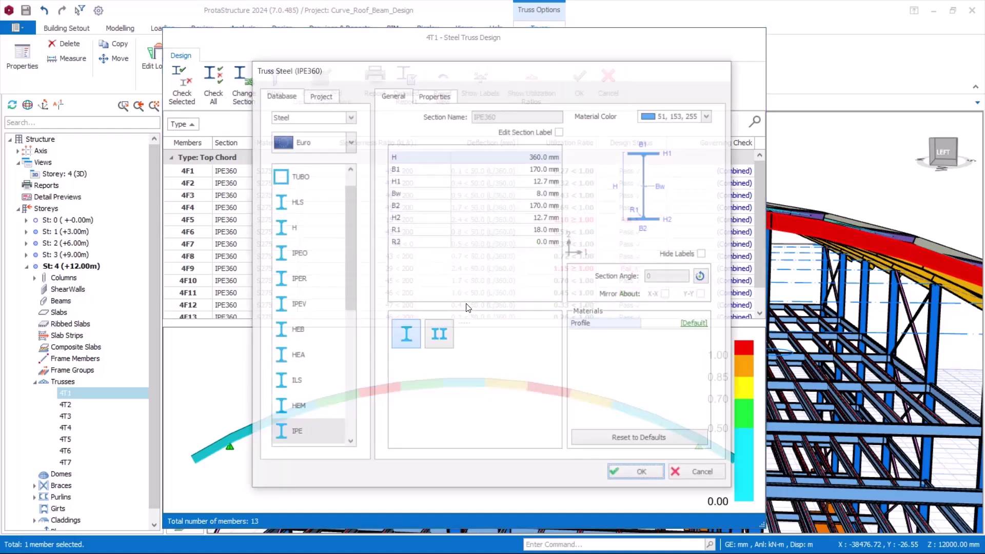
click(321, 433)
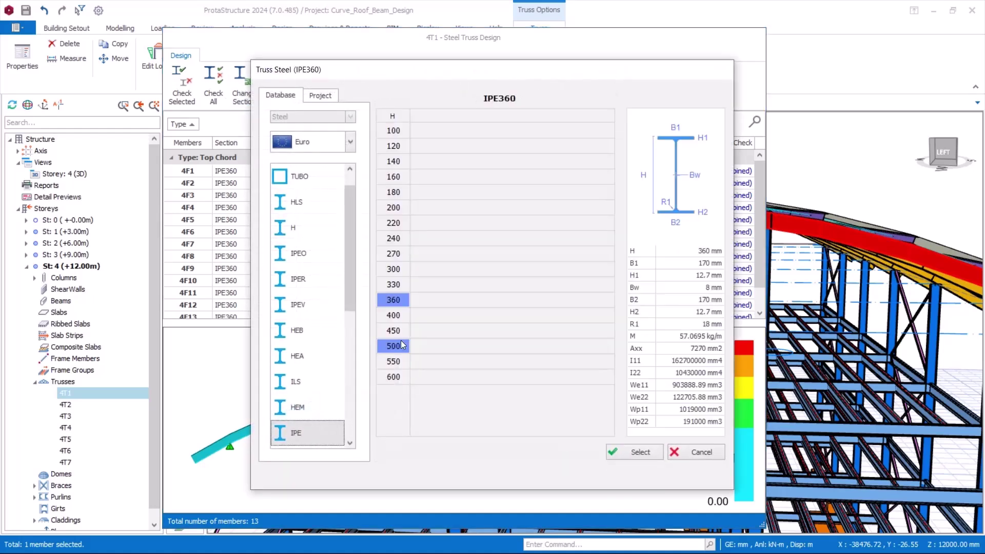
click(396, 316)
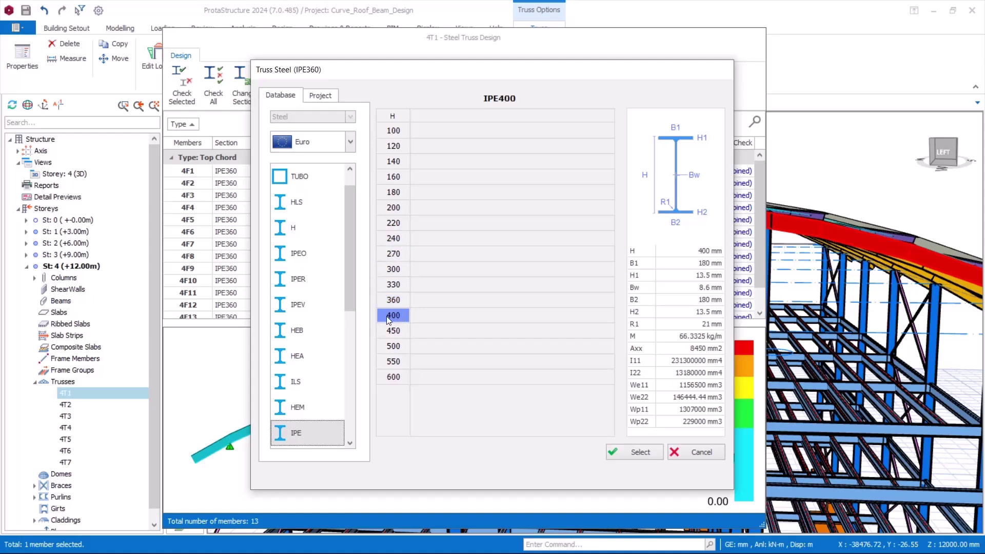
click(628, 454)
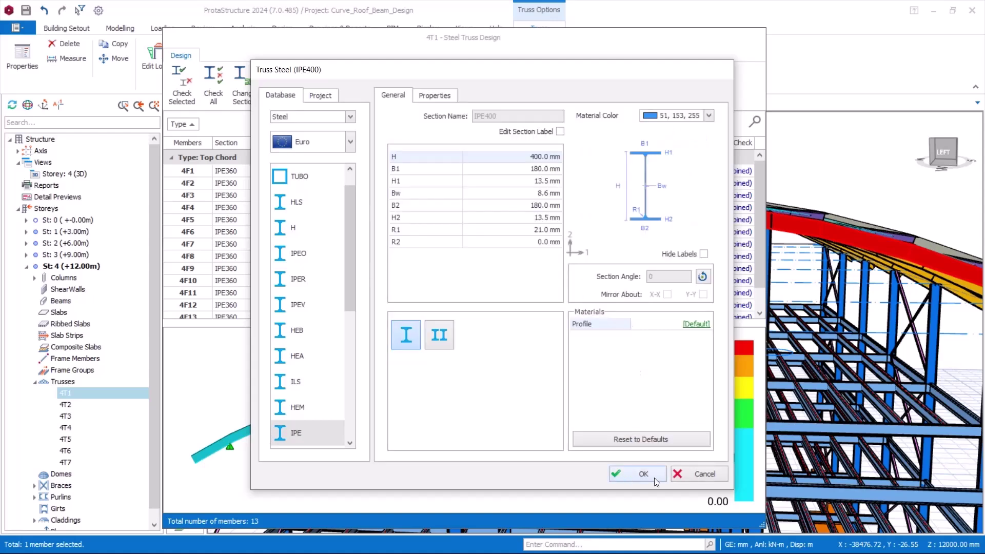
click(643, 474)
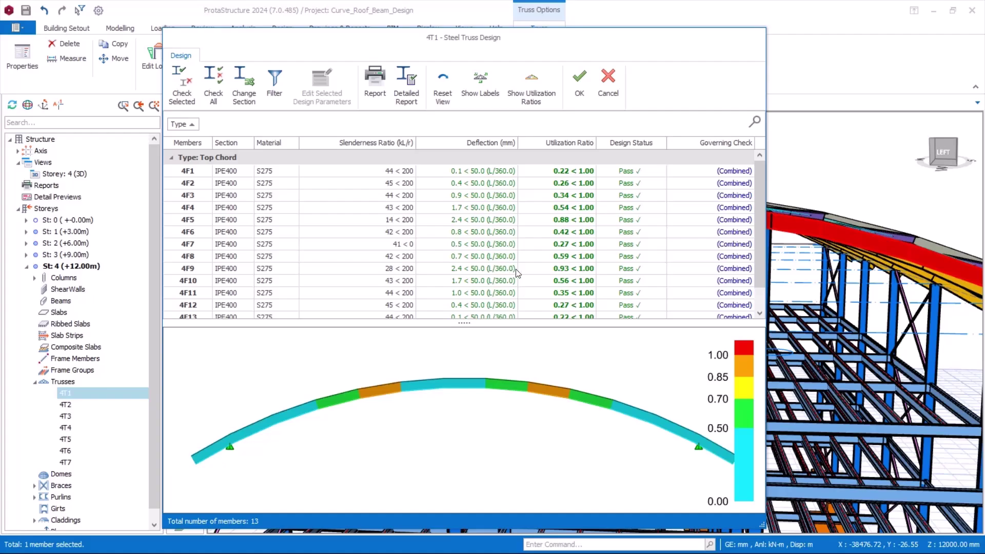
click(579, 94)
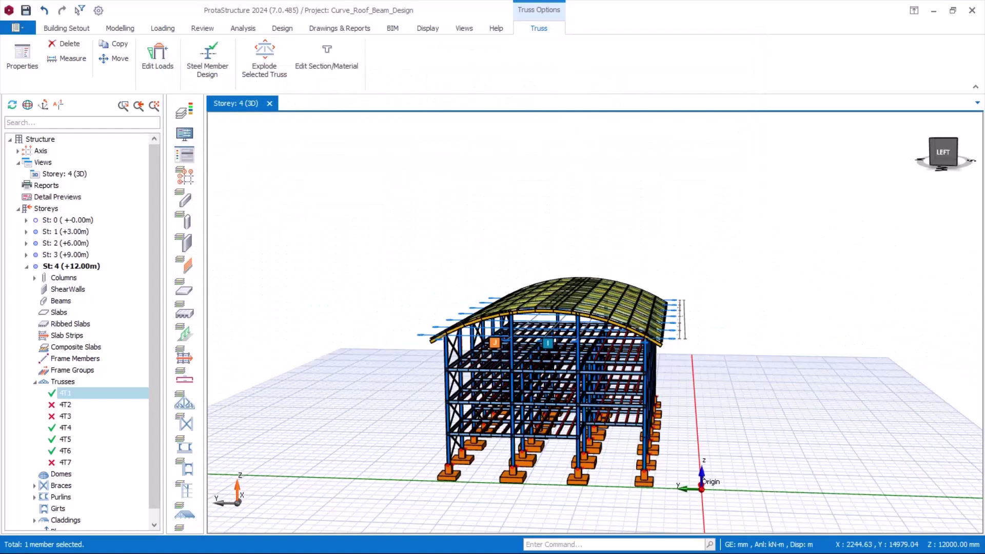
Step: Examine the curved roof beams, steel frame and pad footings from several directions in the 3D view
middle_drag(535, 384, 568, 382)
scroll(652, 279, up, 4)
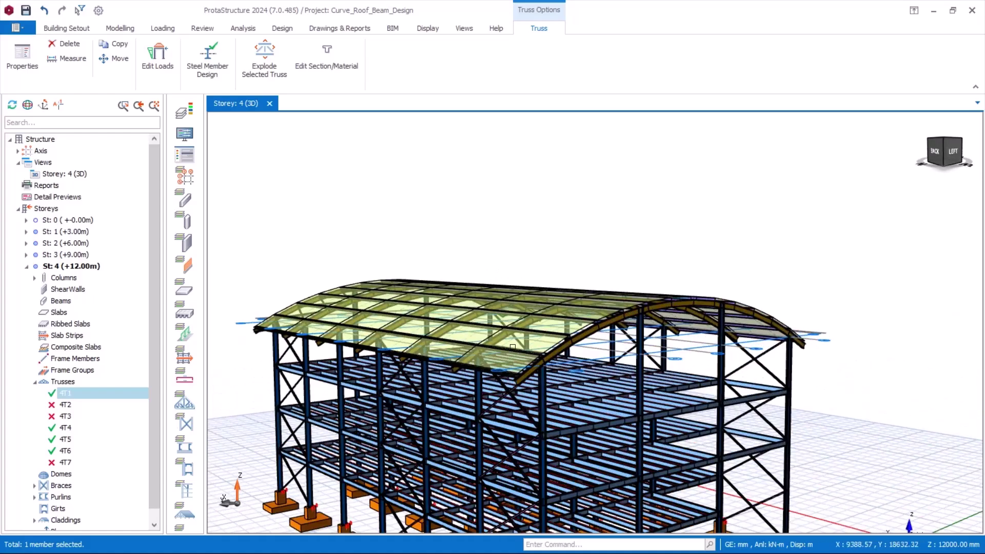
scroll(546, 348, up, 2)
middle_drag(616, 356, 587, 349)
scroll(602, 331, up, 2)
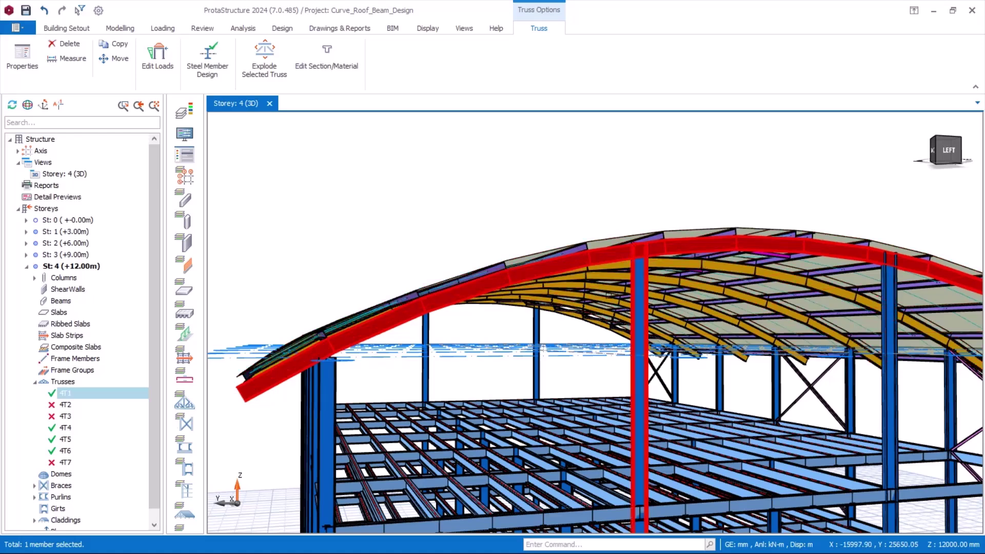
scroll(534, 264, down, 2)
scroll(614, 261, up, 2)
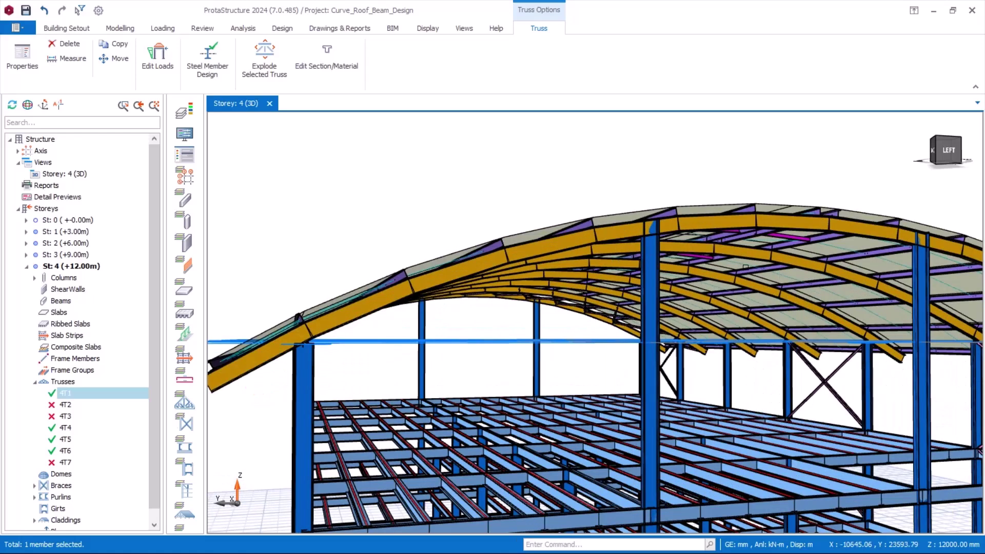
scroll(609, 415, down, 2)
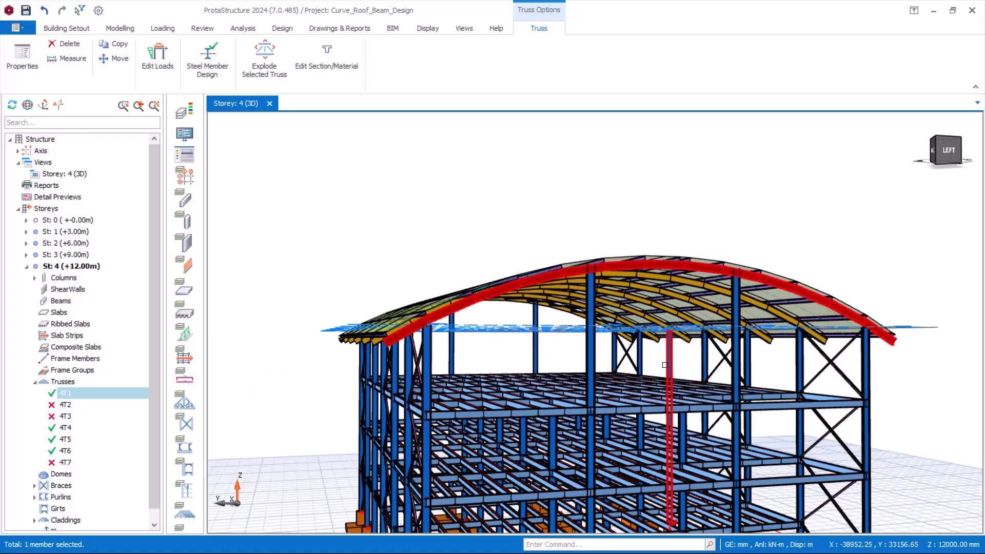
mouse_move(660, 364)
middle_drag(659, 365, 573, 368)
scroll(583, 316, down, 3)
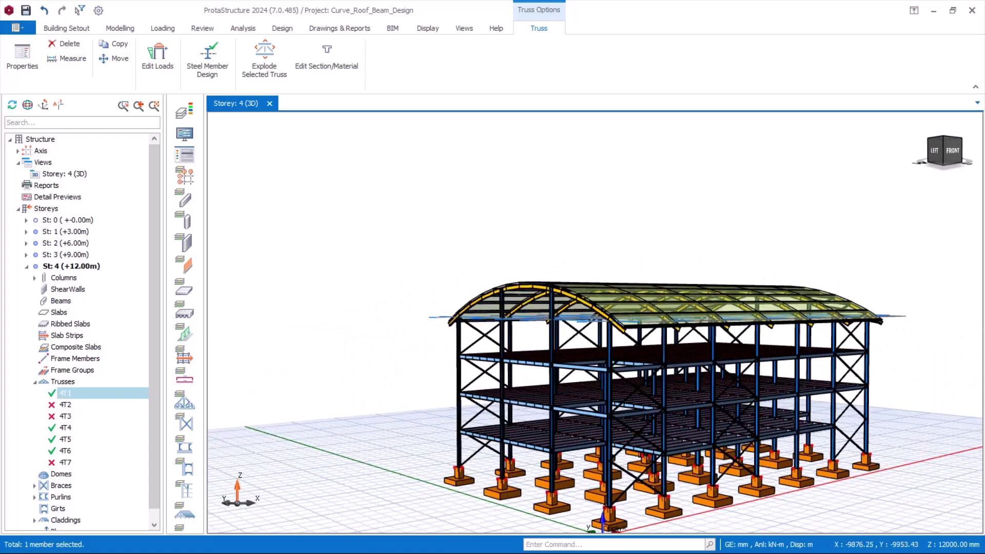
scroll(607, 485, up, 1)
scroll(573, 386, down, 1)
scroll(312, 452, up, 4)
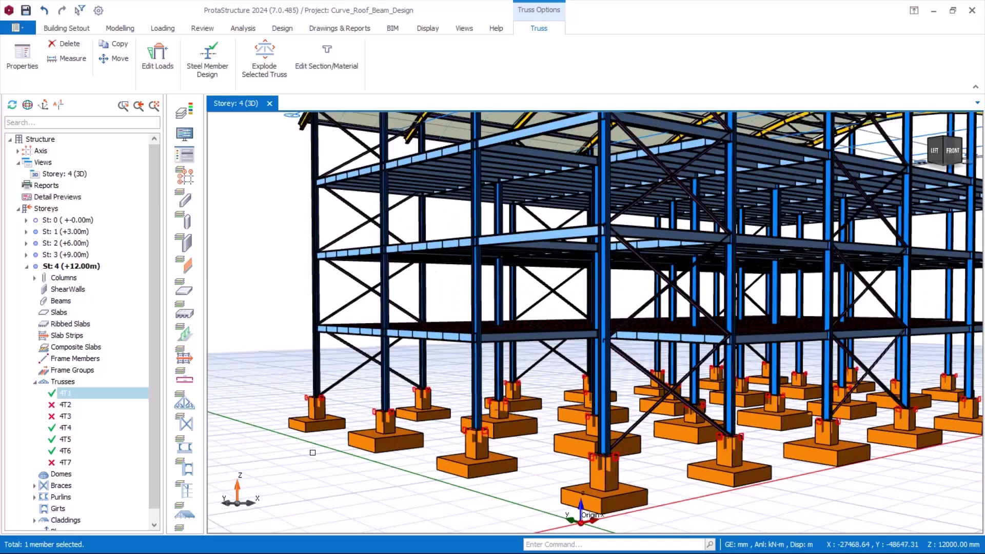
scroll(604, 304, down, 2)
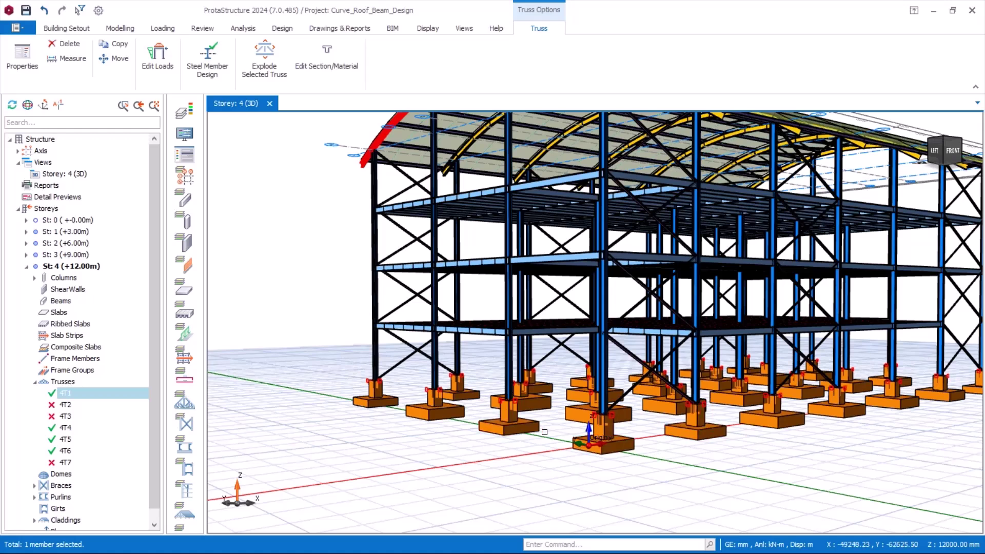
Step: Make storey St: 0 current and try to select all the pad footings with a window from the left side of the 3D model
double_click(61, 221)
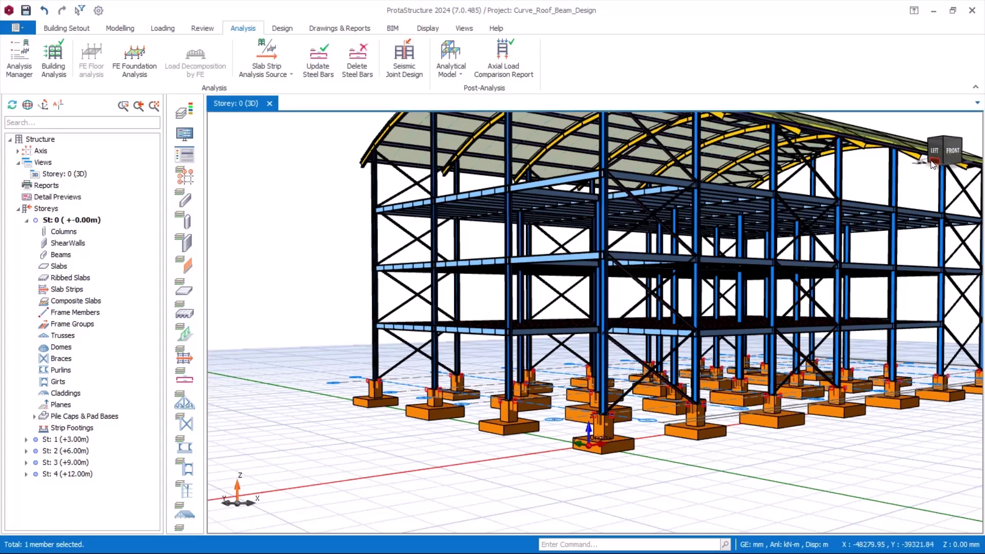
click(934, 147)
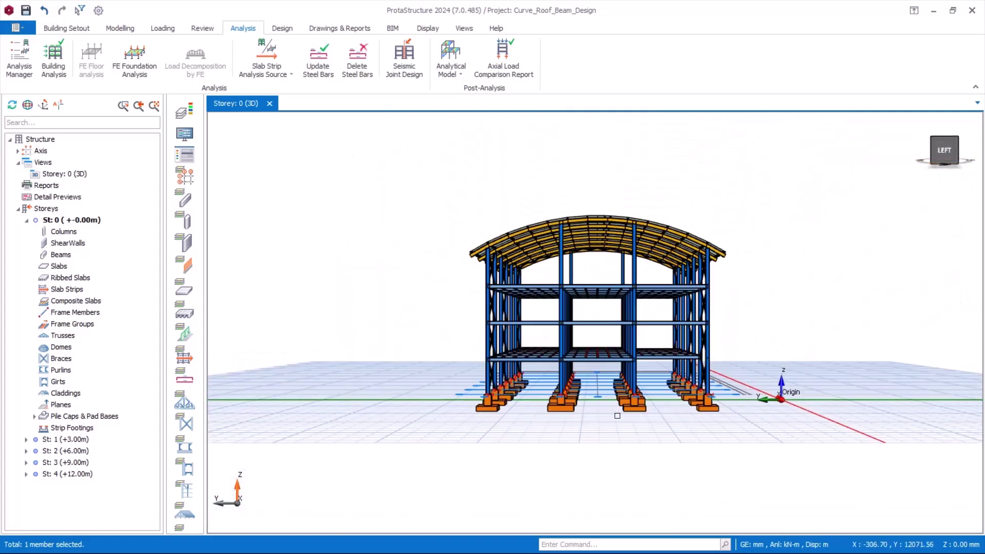
mouse_move(617, 416)
middle_down()
mouse_move(590, 435)
mouse_move(611, 413)
middle_up()
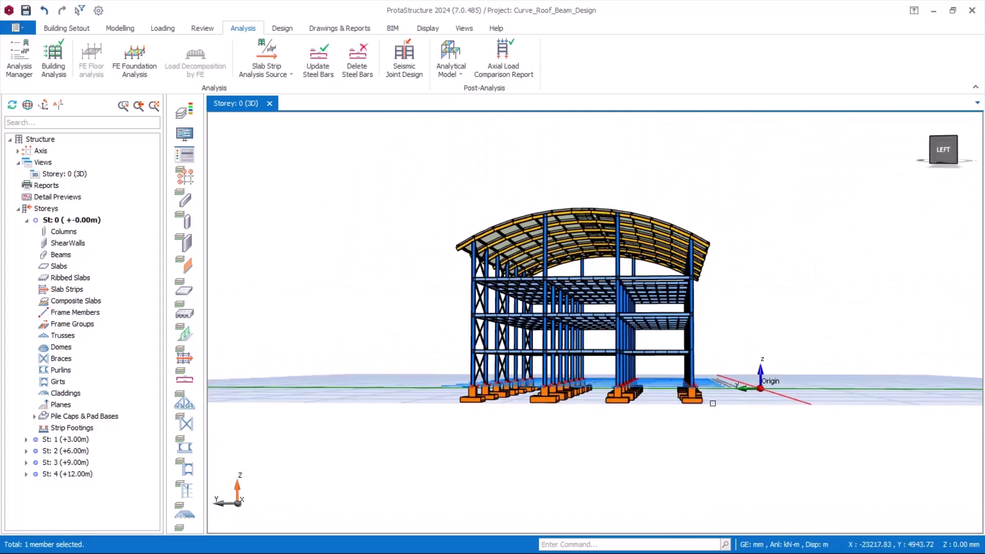
drag(736, 397, 402, 425)
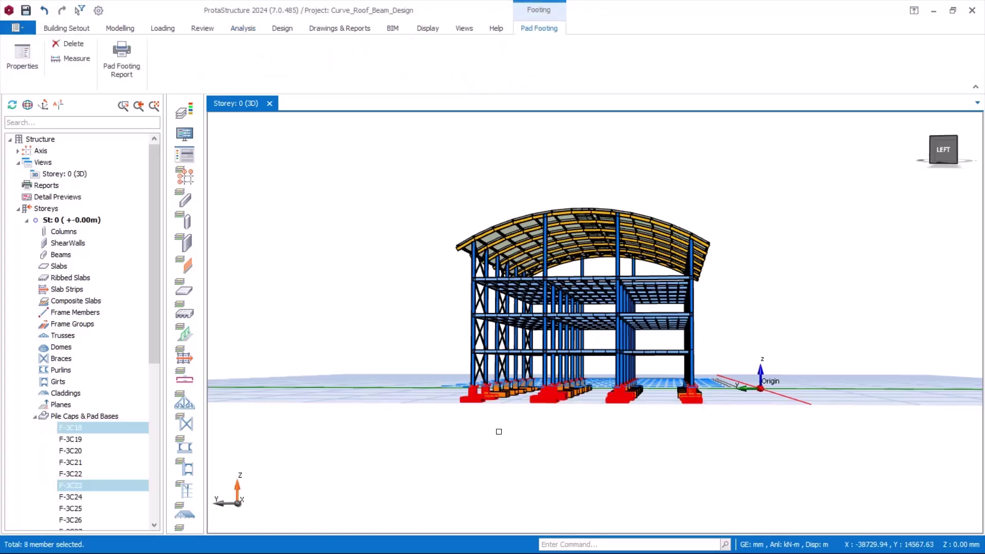
middle_drag(499, 431, 549, 428)
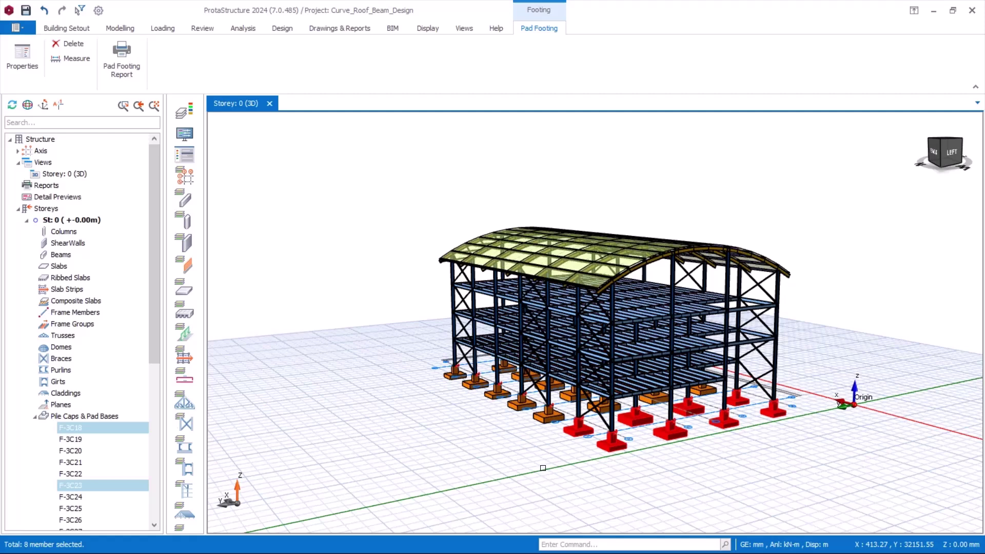
Step: Switch the storey 0 view to plan so that all the pad footings are shown on the grid
right_click(75, 174)
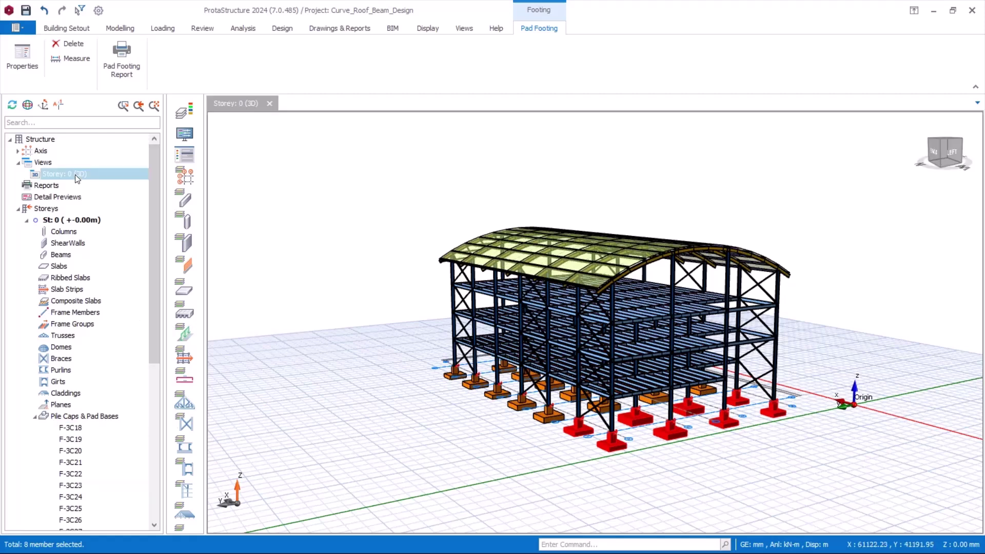
click(104, 186)
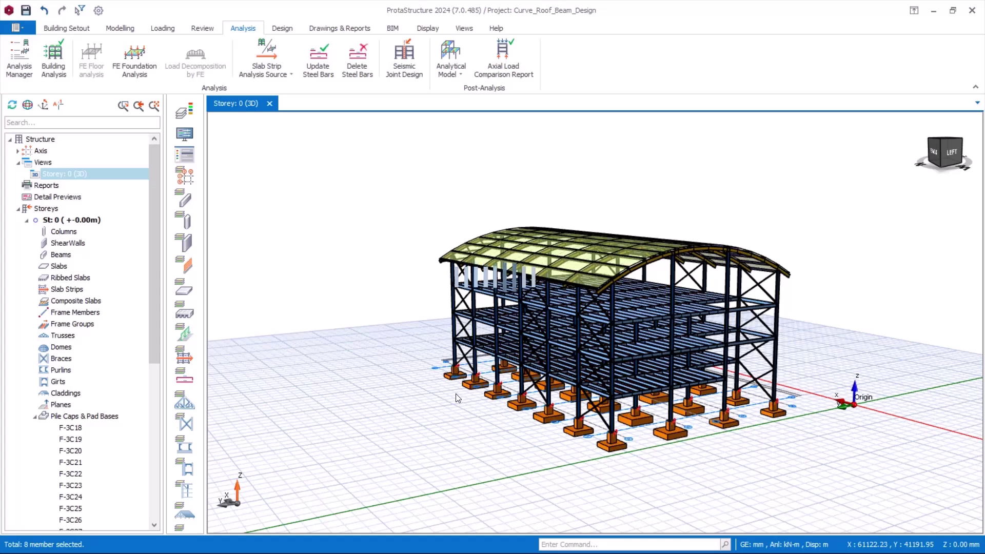
scroll(442, 226, down, 2)
scroll(506, 276, up, 1)
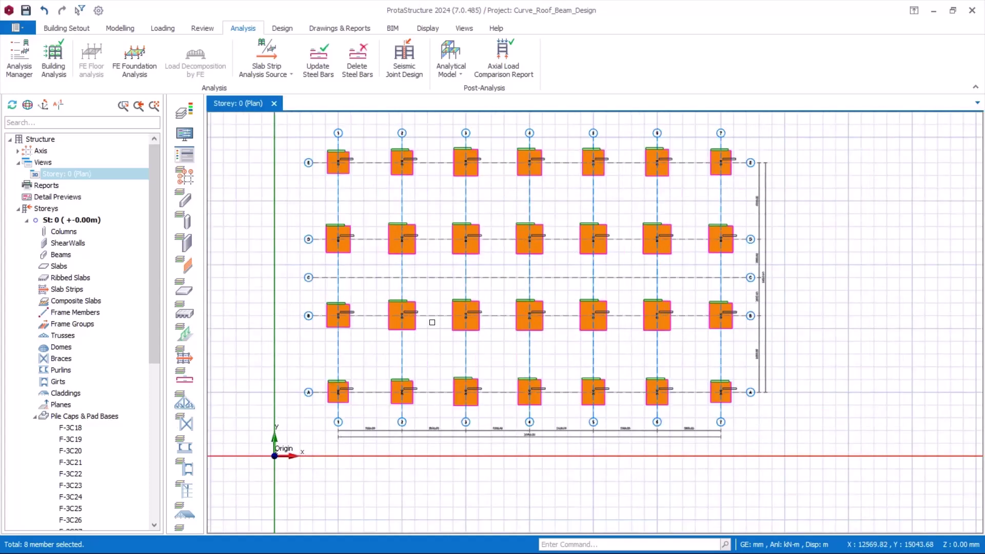
Step: Select all members in the storey 0 plan, filter out the columns, delete the pad footings and save the project
drag(311, 138, 746, 413)
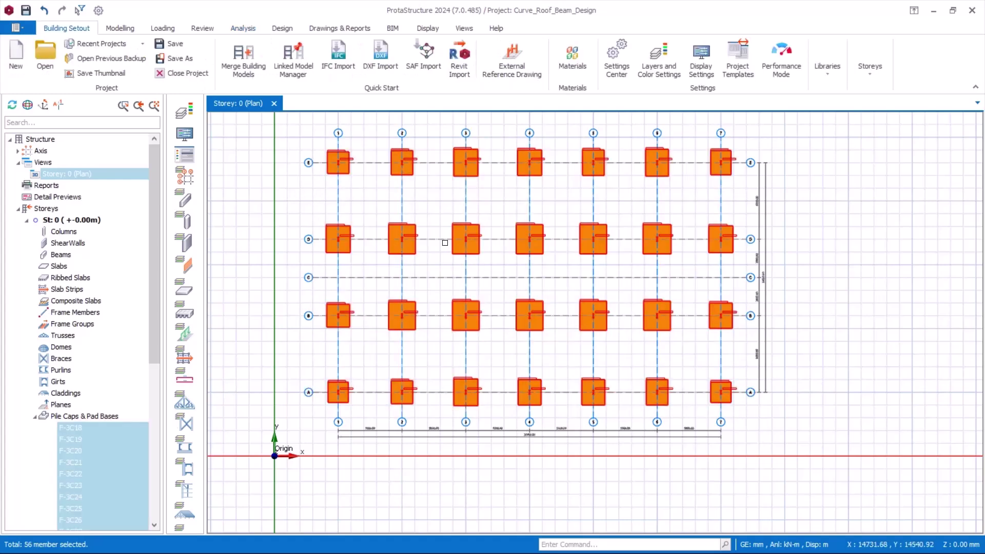
right_click(245, 176)
click(269, 245)
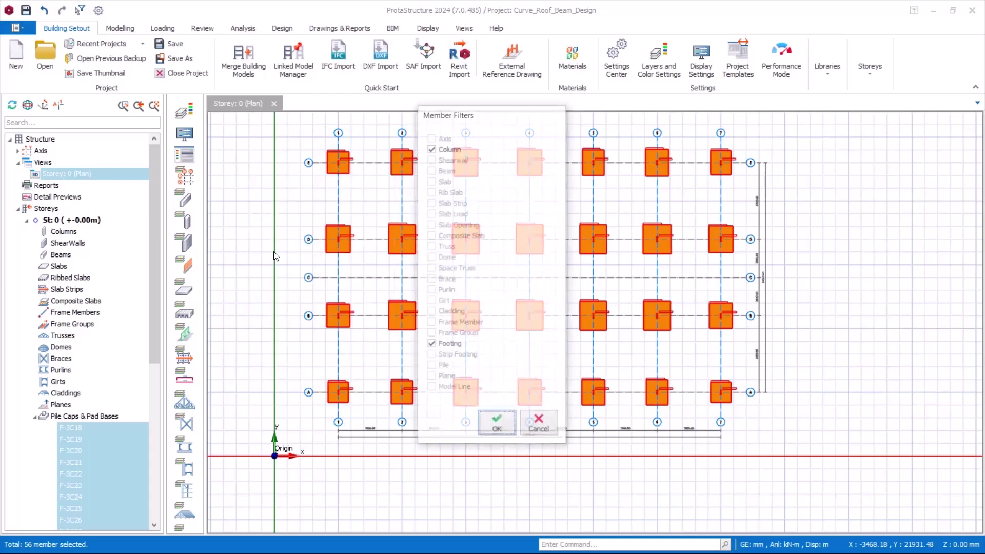
click(436, 148)
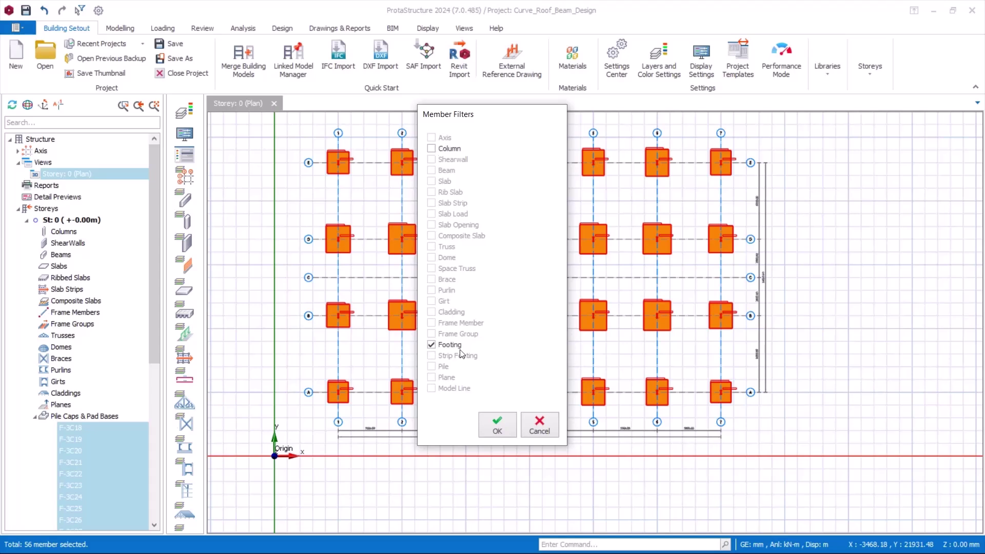
click(499, 428)
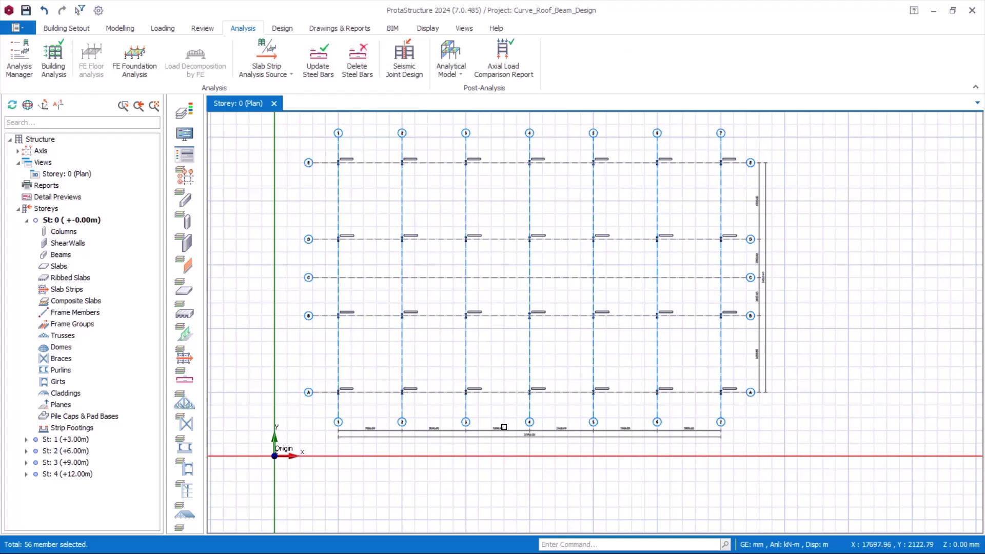
click(26, 10)
Step: Insert pad footings under all columns of storey 0 and batch-design them with the Redesign All option
drag(328, 150, 745, 412)
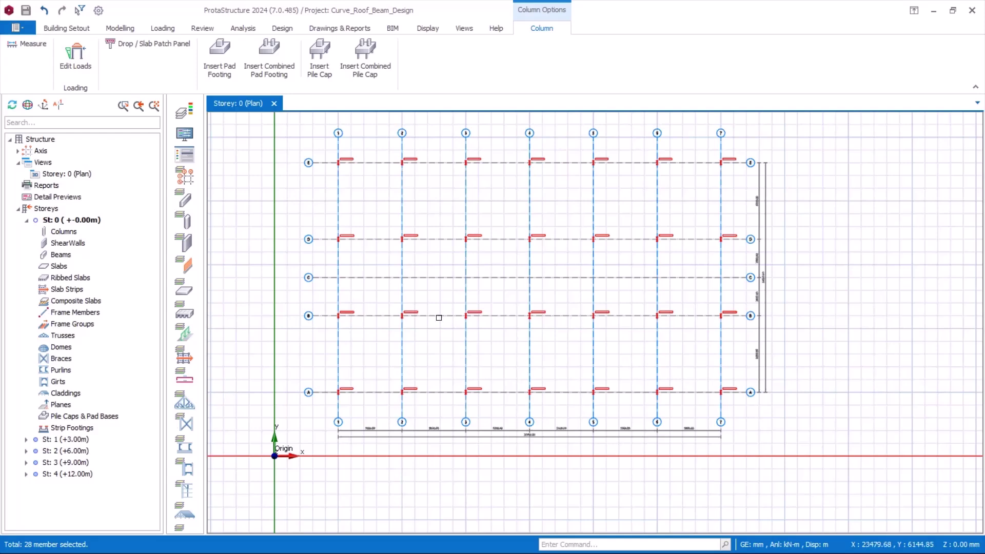
click(219, 71)
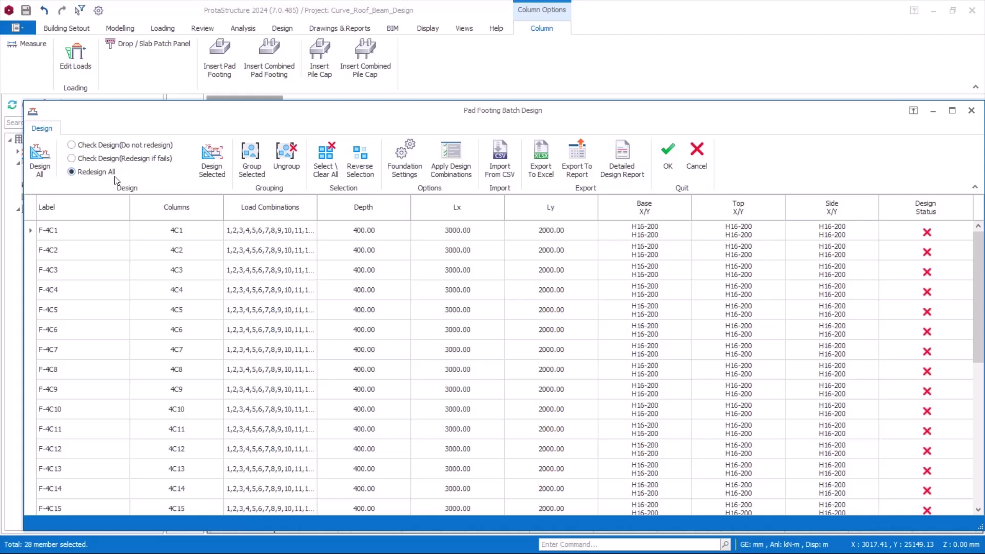
click(40, 173)
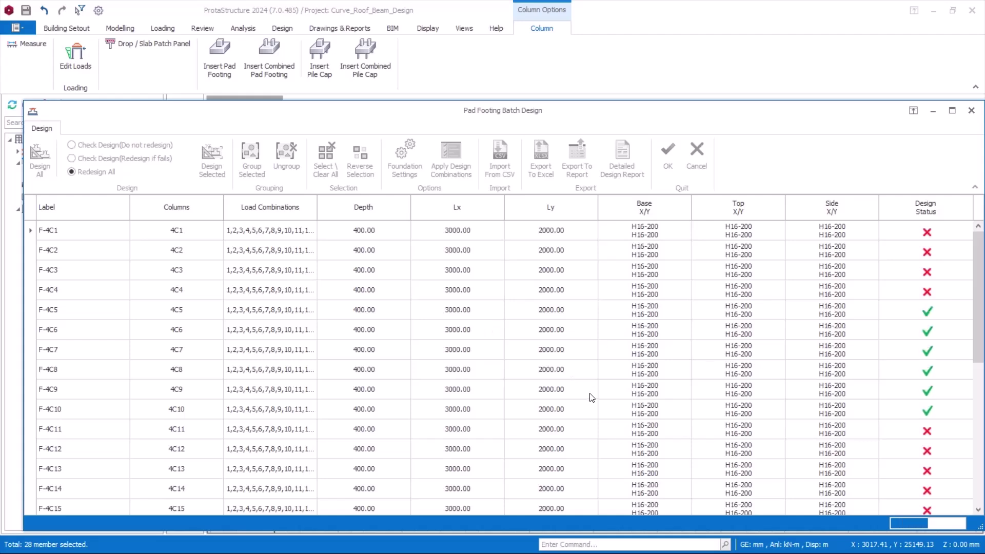
Step: Review the sizes, reinforcement and design status of all pad footings in the batch design and accept the results
scroll(593, 406, down, 5)
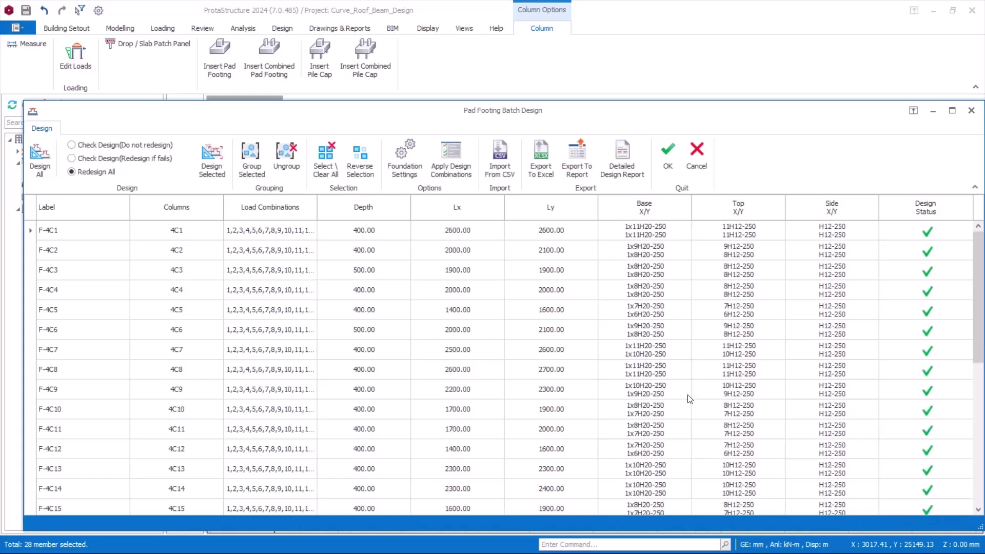
scroll(533, 274, down, 4)
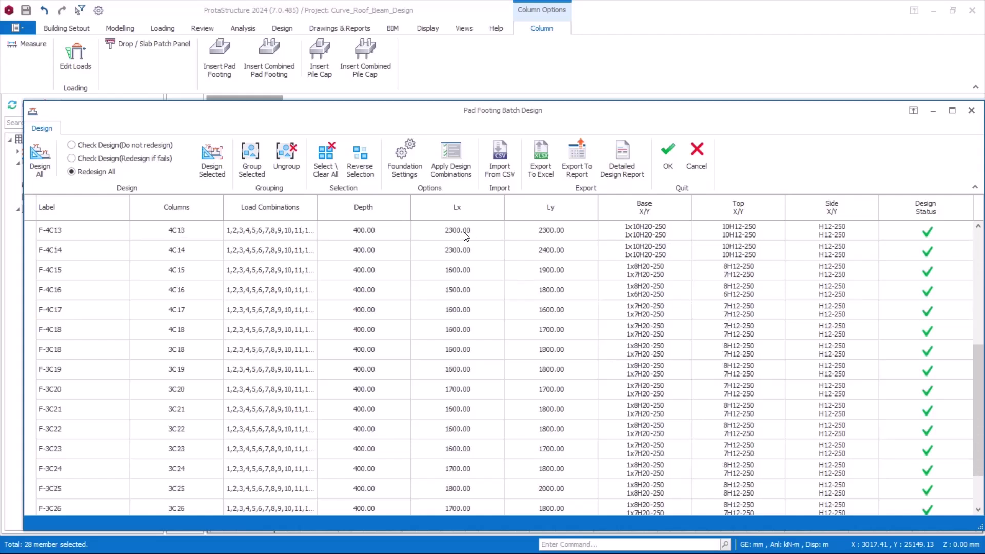
scroll(467, 308, down, 1)
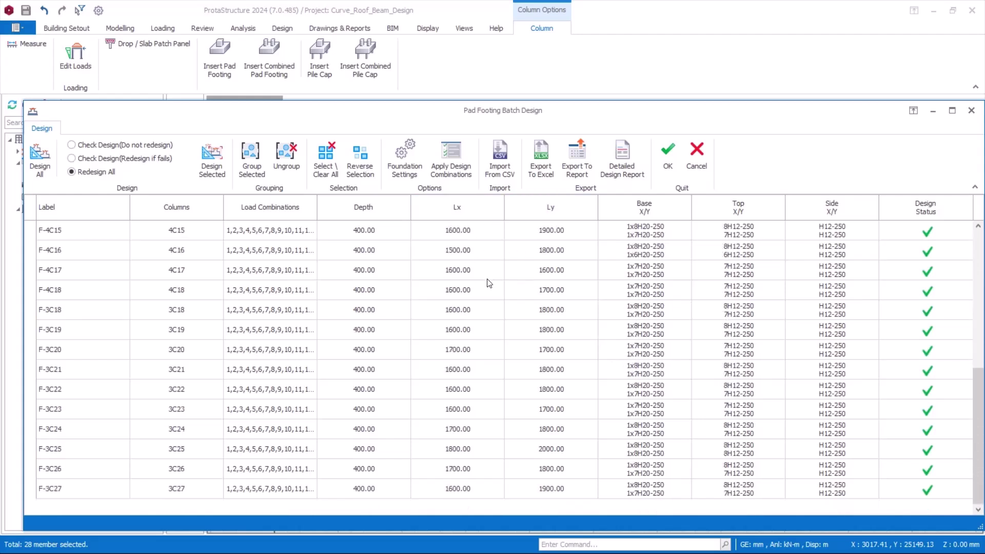
scroll(447, 365, up, 3)
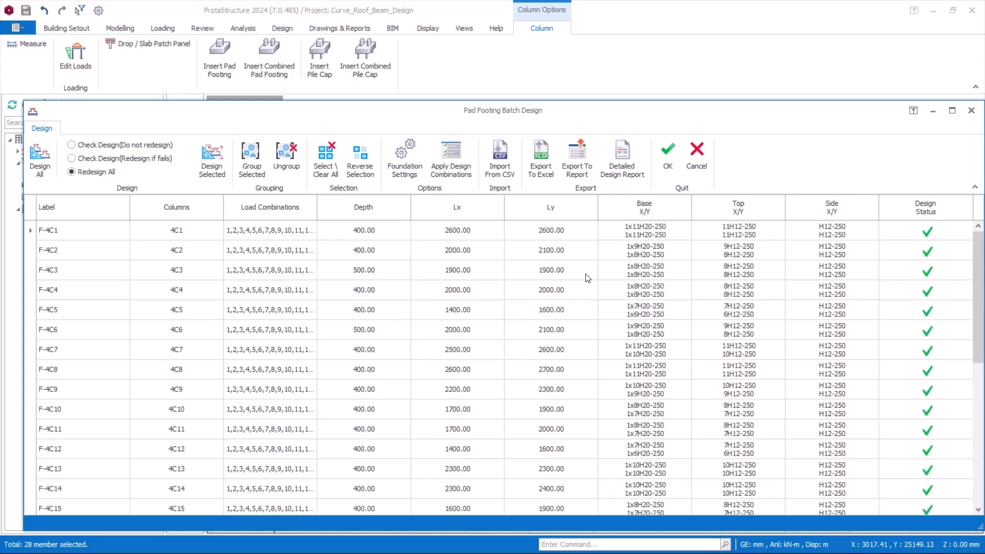
click(668, 153)
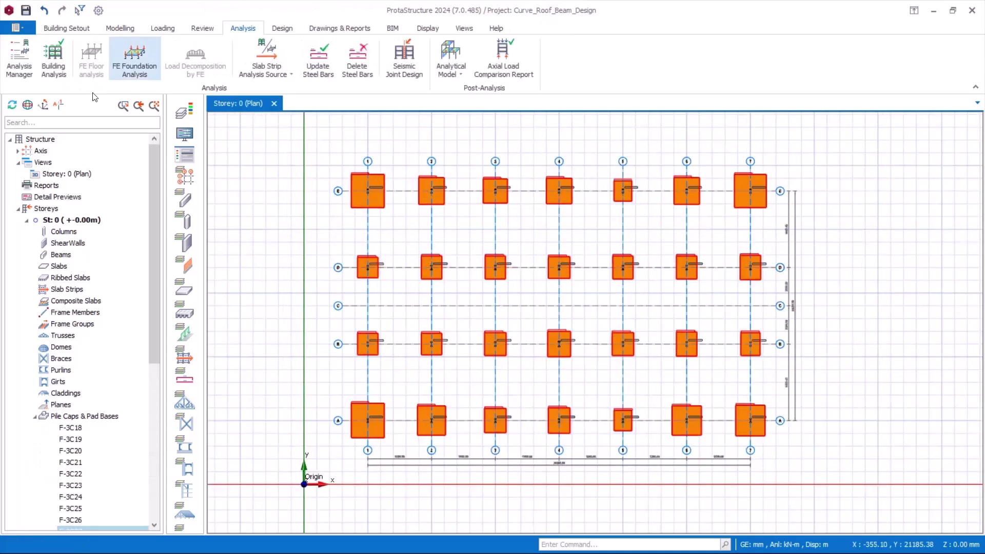
Step: Return storey 0 to the 3D view and examine the pad footings, steel frame and curved roof beams from several directions
double_click(74, 177)
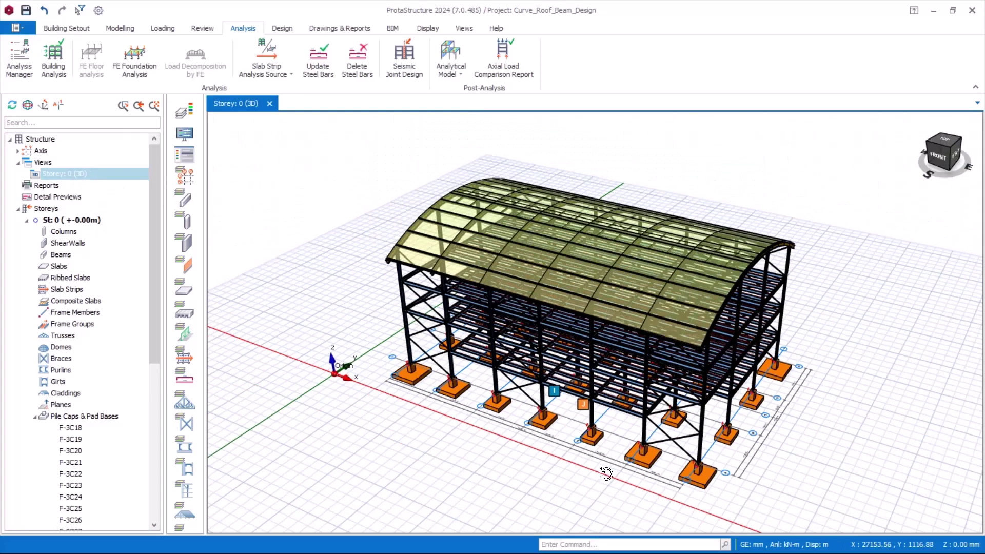
middle_drag(606, 473, 577, 269)
scroll(648, 403, up, 5)
scroll(577, 269, down, 3)
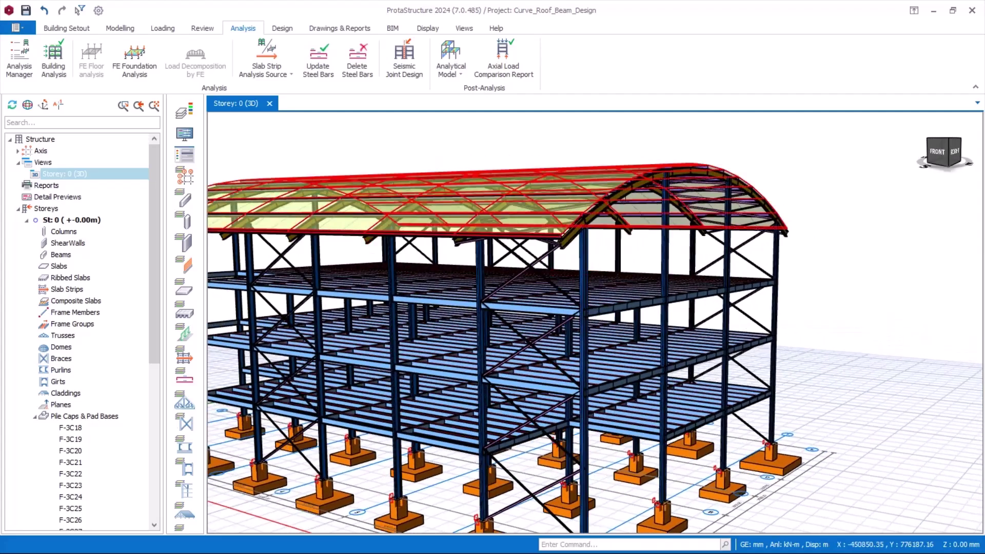
scroll(667, 251, up, 2)
scroll(716, 240, down, 2)
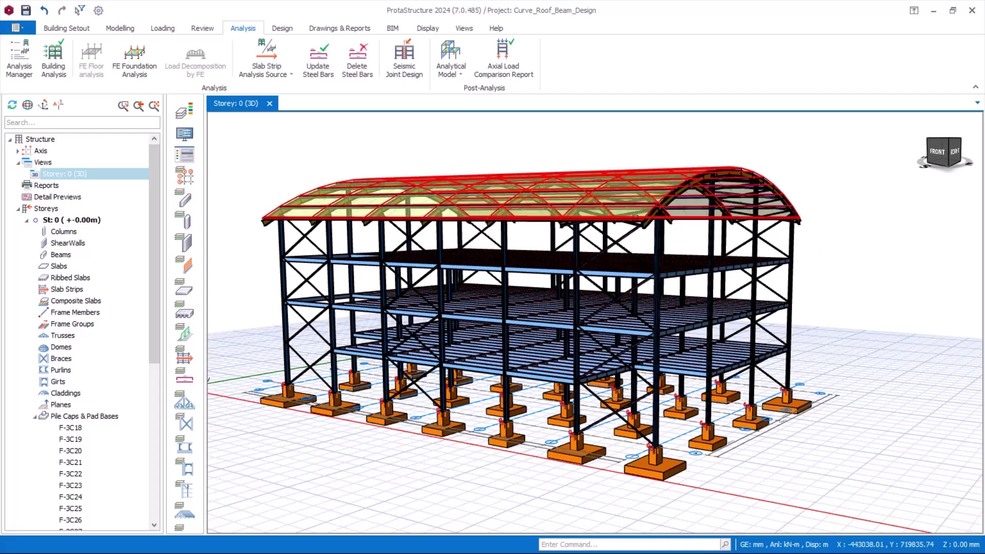
mouse_move(743, 328)
middle_down()
mouse_move(672, 322)
mouse_move(701, 324)
middle_up()
scroll(633, 231, up, 3)
scroll(631, 228, down, 2)
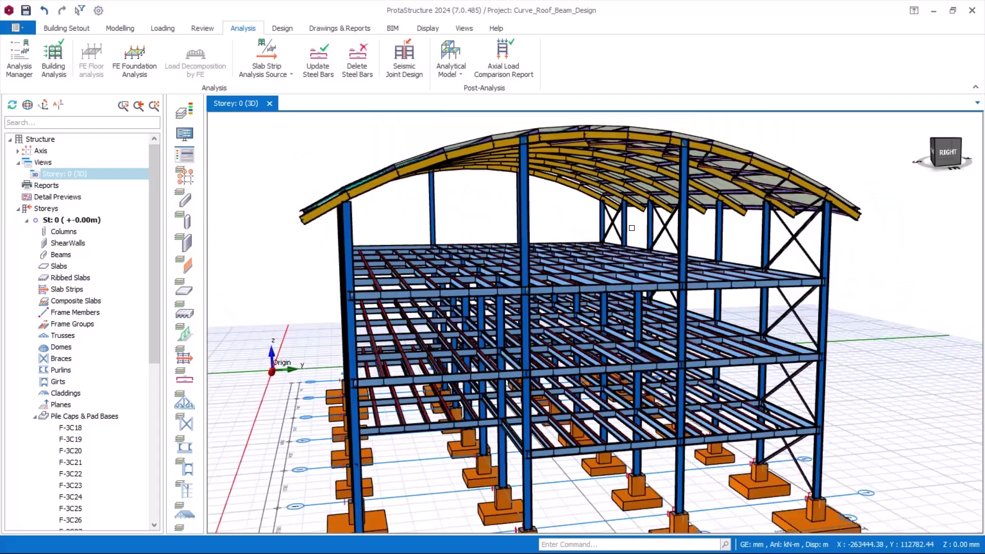
scroll(464, 239, up, 1)
scroll(614, 233, up, 3)
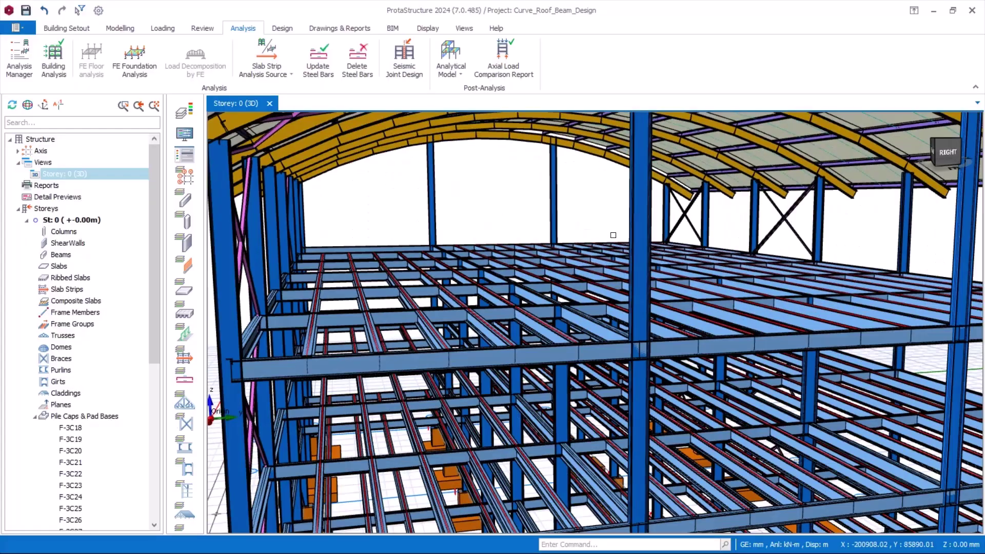
scroll(614, 234, down, 4)
mouse_move(495, 283)
middle_down()
mouse_move(545, 300)
mouse_move(577, 290)
mouse_move(454, 346)
mouse_move(553, 288)
mouse_move(561, 307)
middle_up()
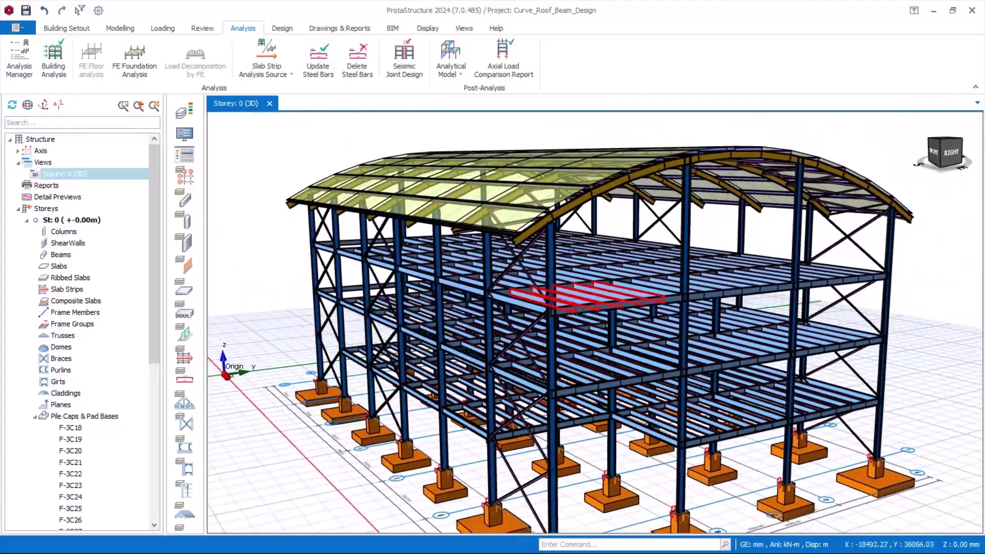
scroll(568, 354, up, 2)
scroll(569, 358, down, 3)
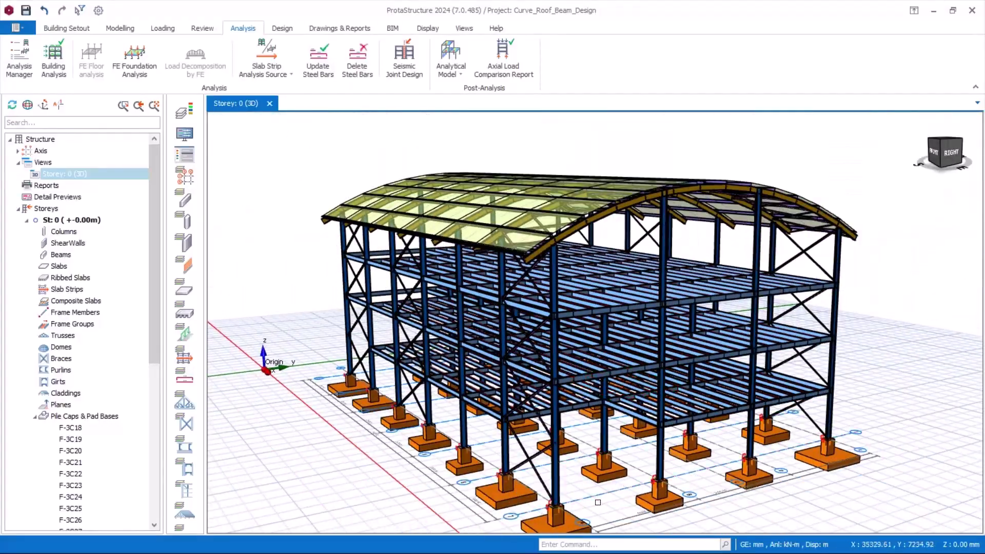
scroll(595, 477, up, 1)
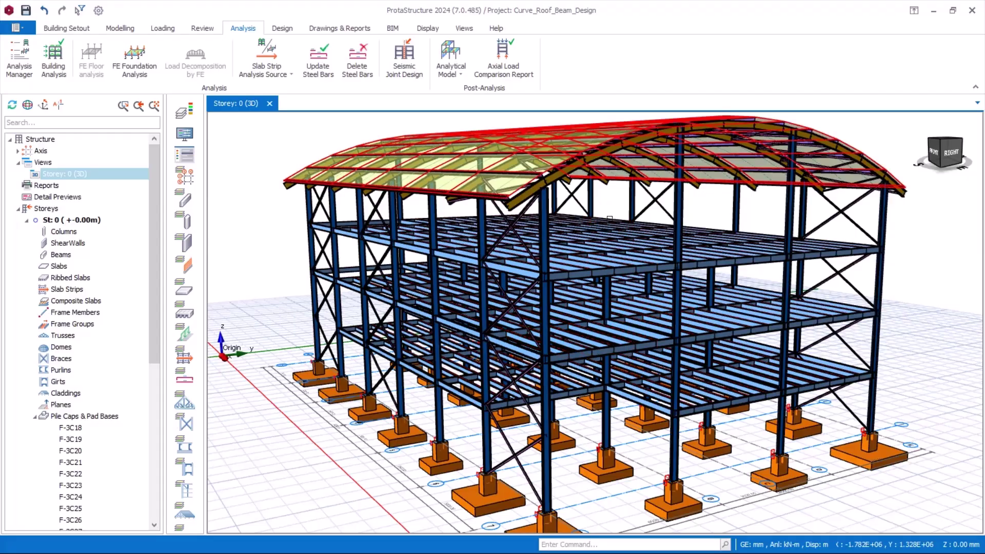
mouse_move(621, 262)
middle_down()
mouse_move(555, 298)
mouse_move(661, 318)
mouse_move(583, 285)
mouse_move(554, 328)
mouse_move(583, 423)
middle_up()
scroll(583, 423, up, 5)
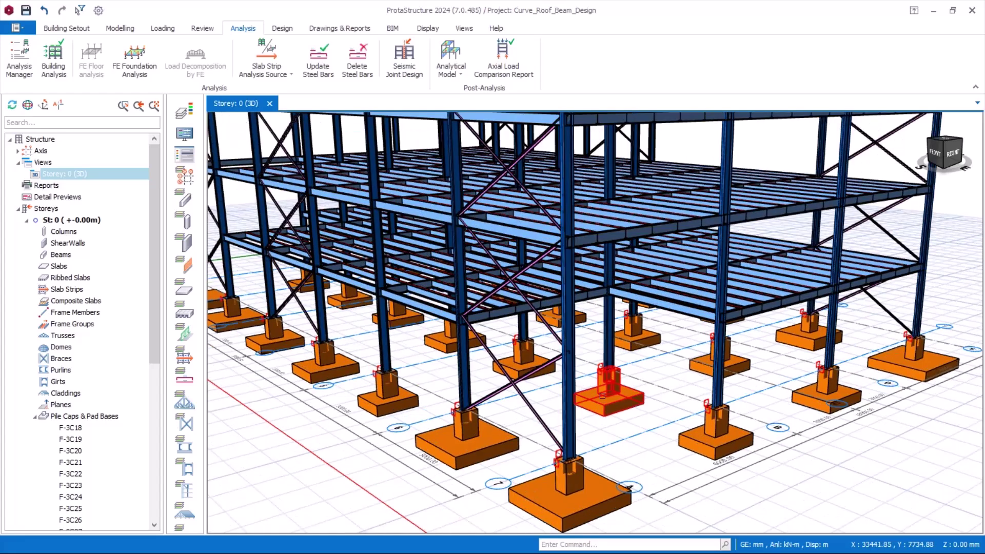
scroll(602, 395, down, 6)
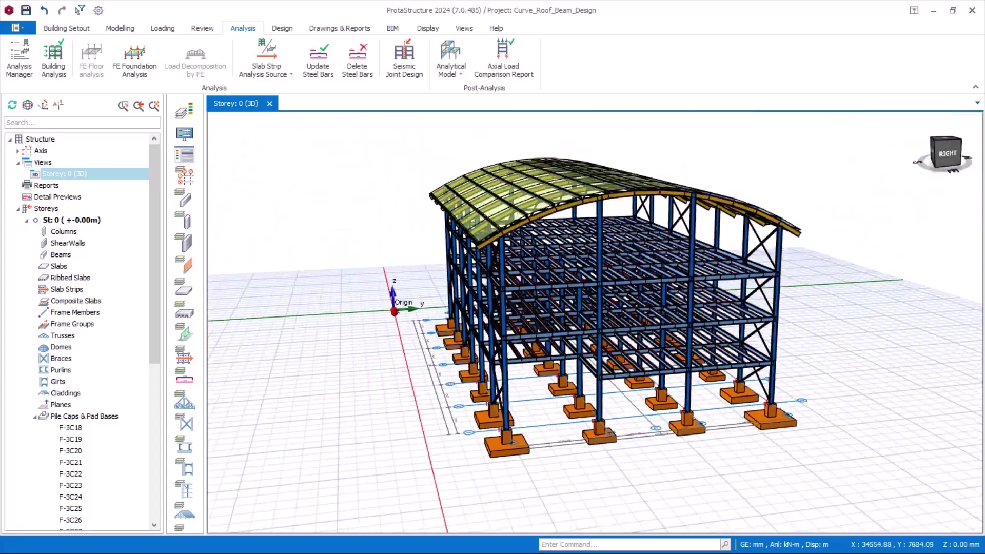
scroll(584, 255, down, 1)
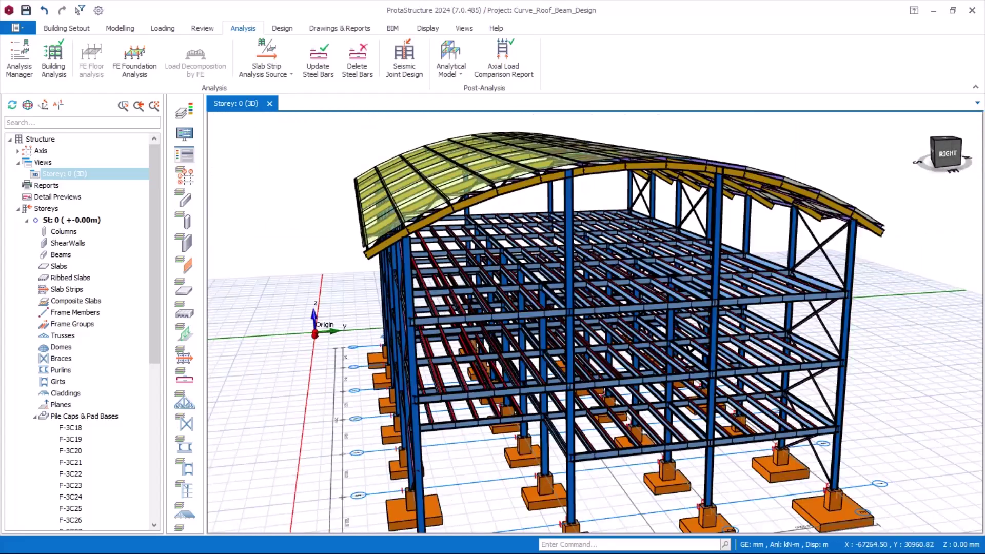